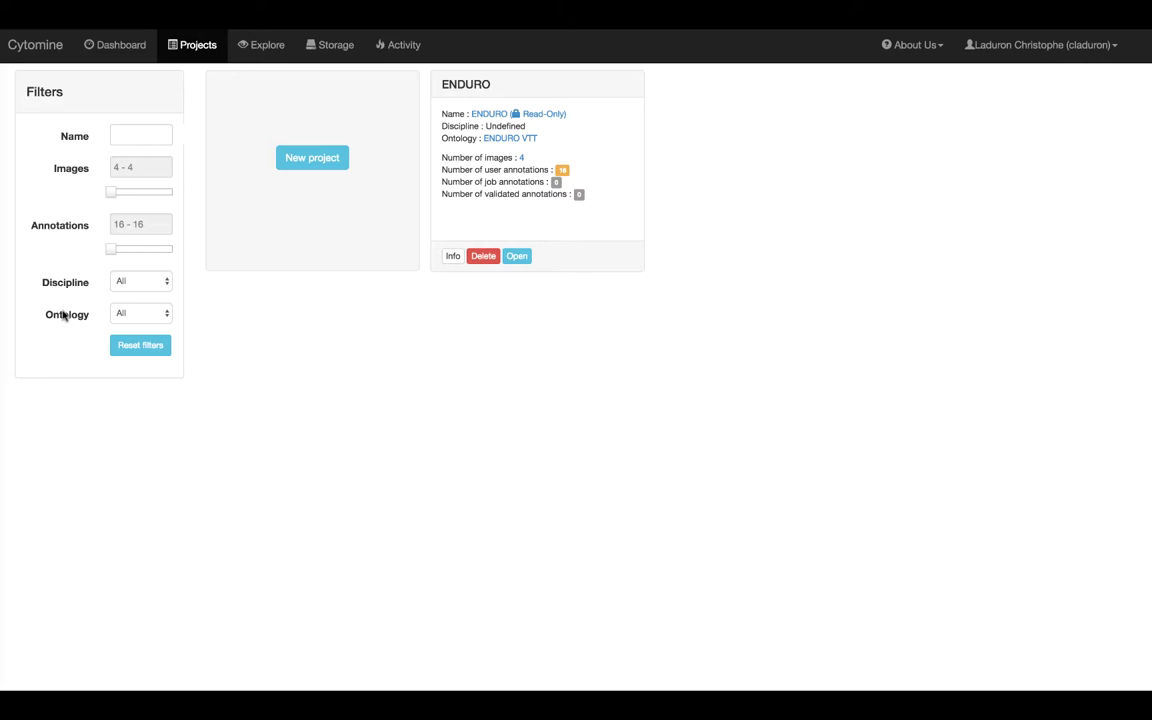
- View the ENDURO project's information and its deletion prompt, cancelling the deletion
click(455, 257)
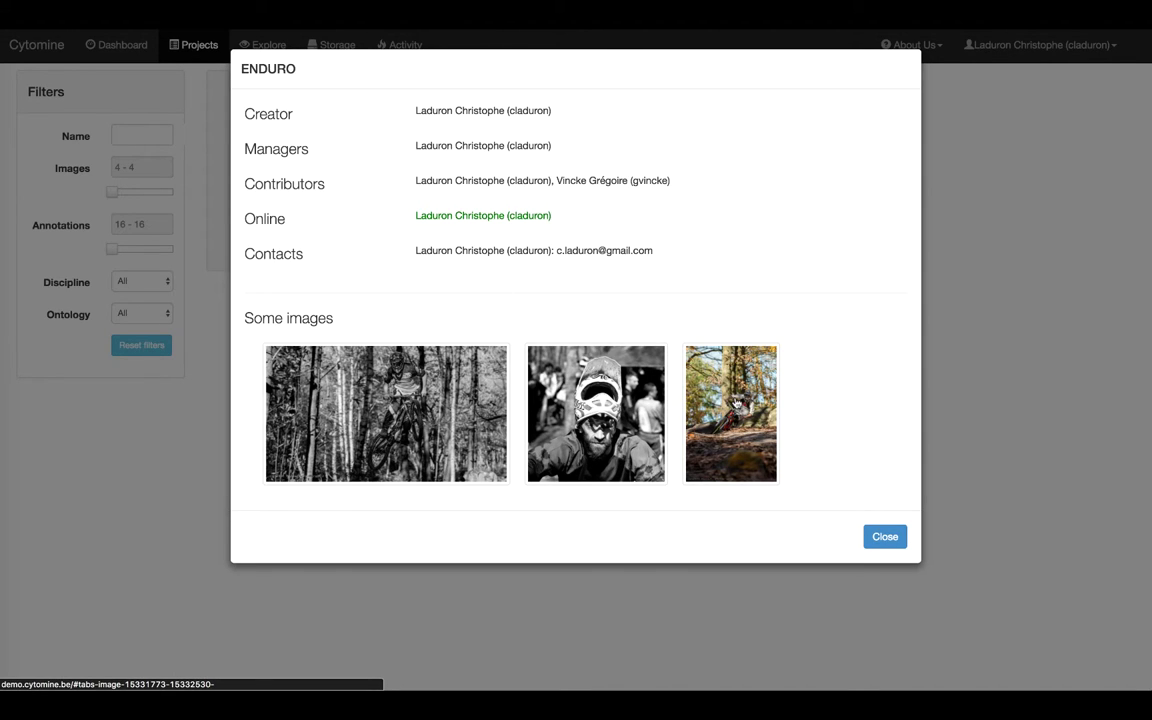
click(884, 536)
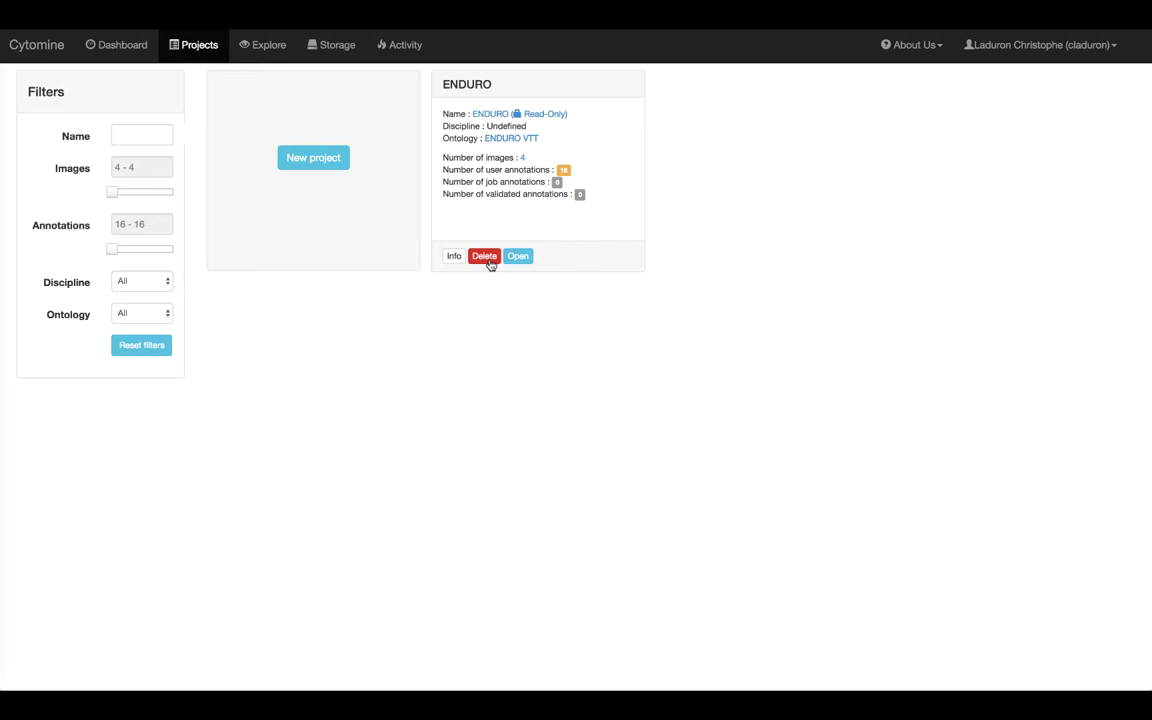
click(485, 257)
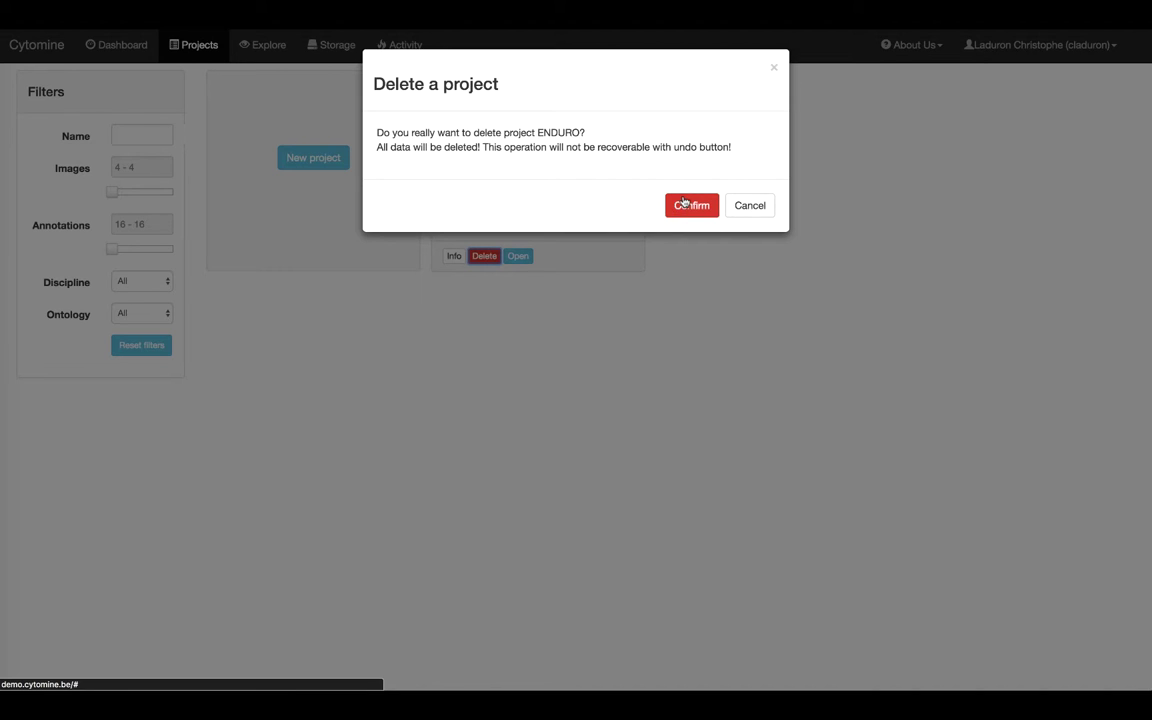
click(757, 218)
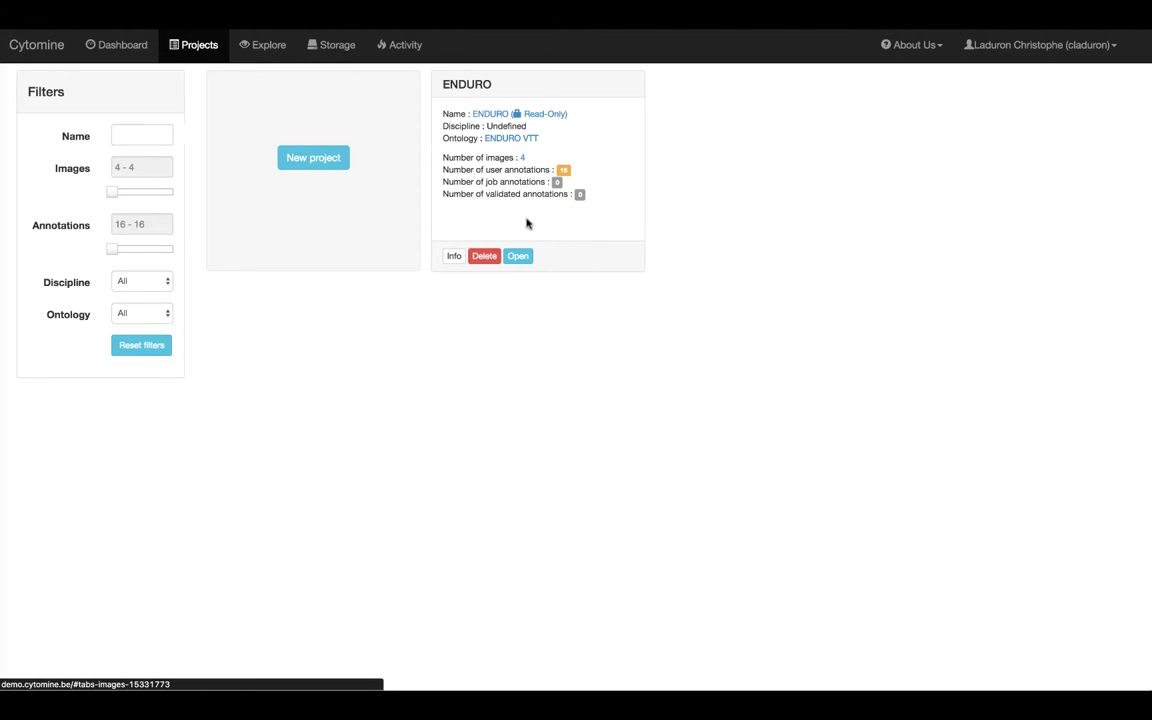
- Open the ENDURO project, view its ENDURO VTT ontology and return to the project overview
click(517, 257)
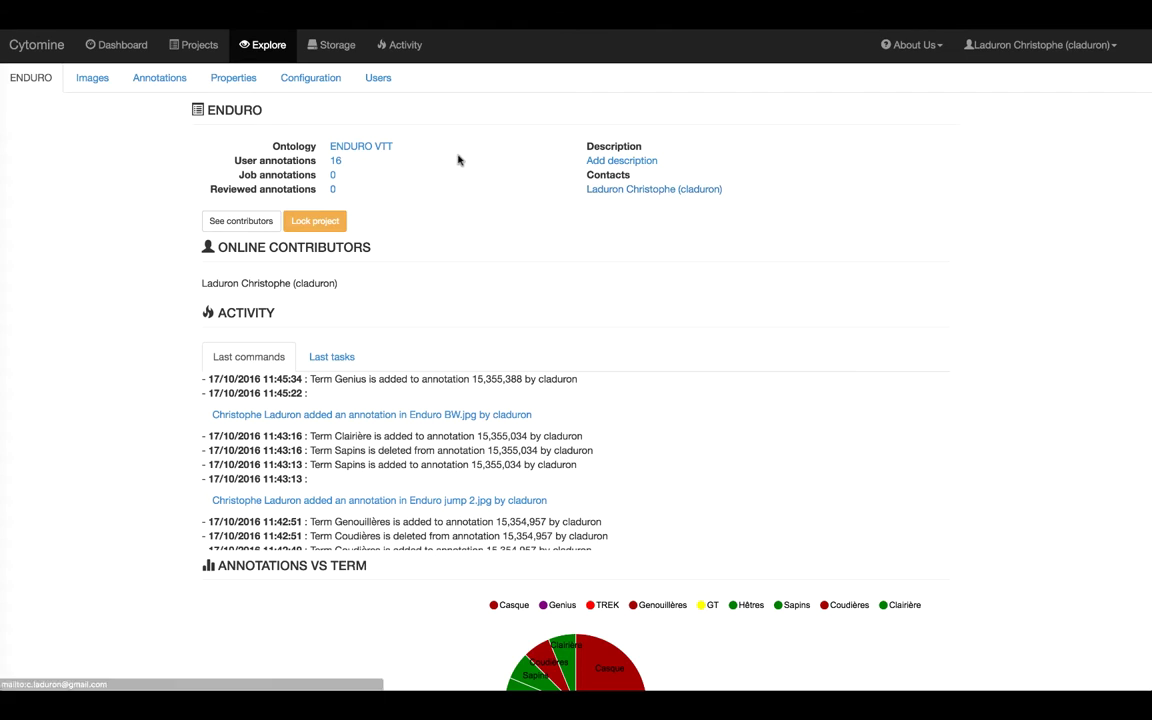
click(358, 148)
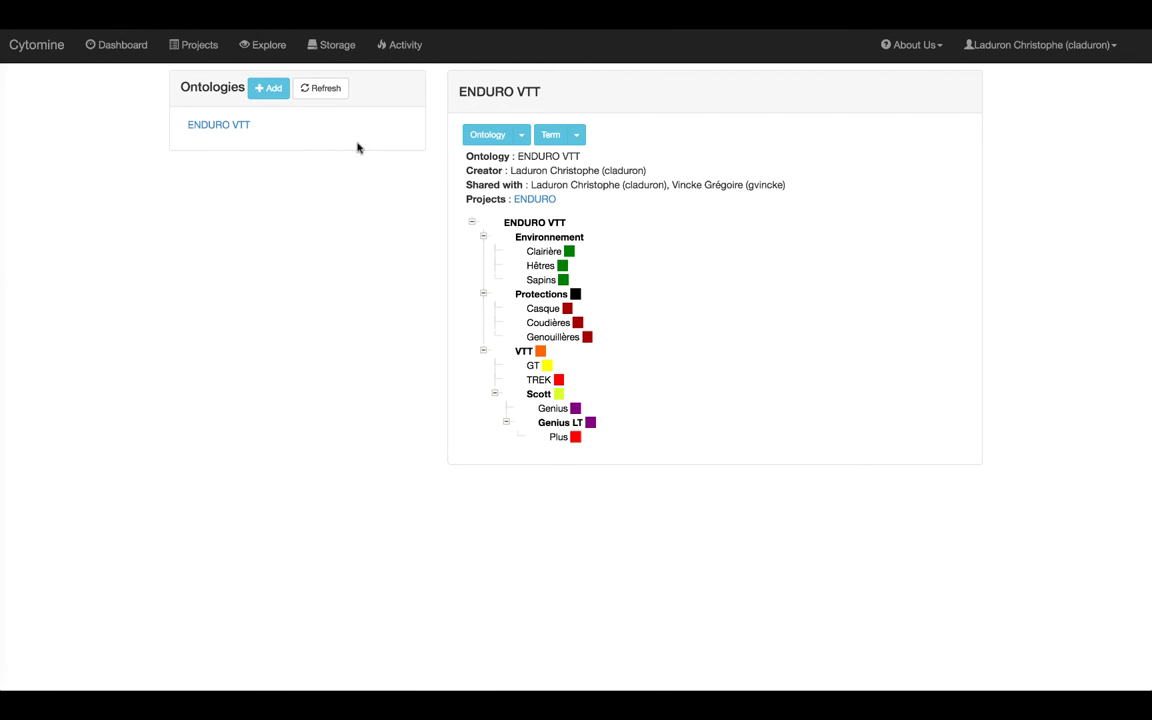
click(534, 199)
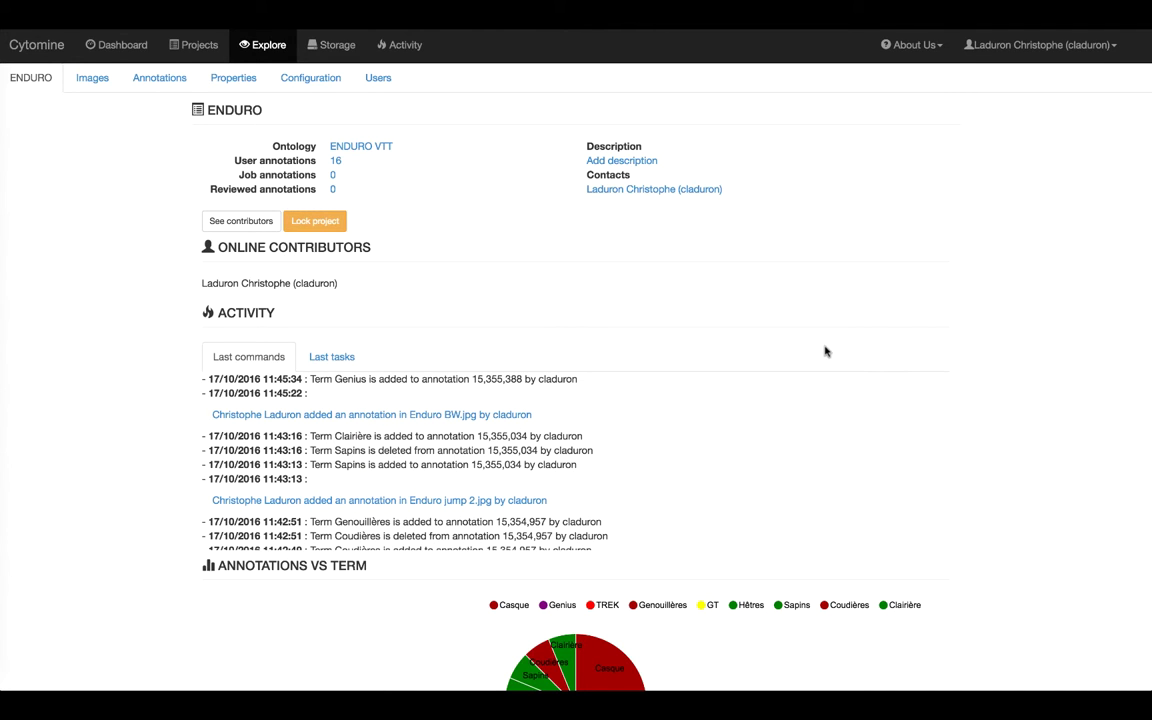
- Examine the ENDURO project's recent commands and its charts of annotations by term and by contributor
scroll(772, 397, down, 1)
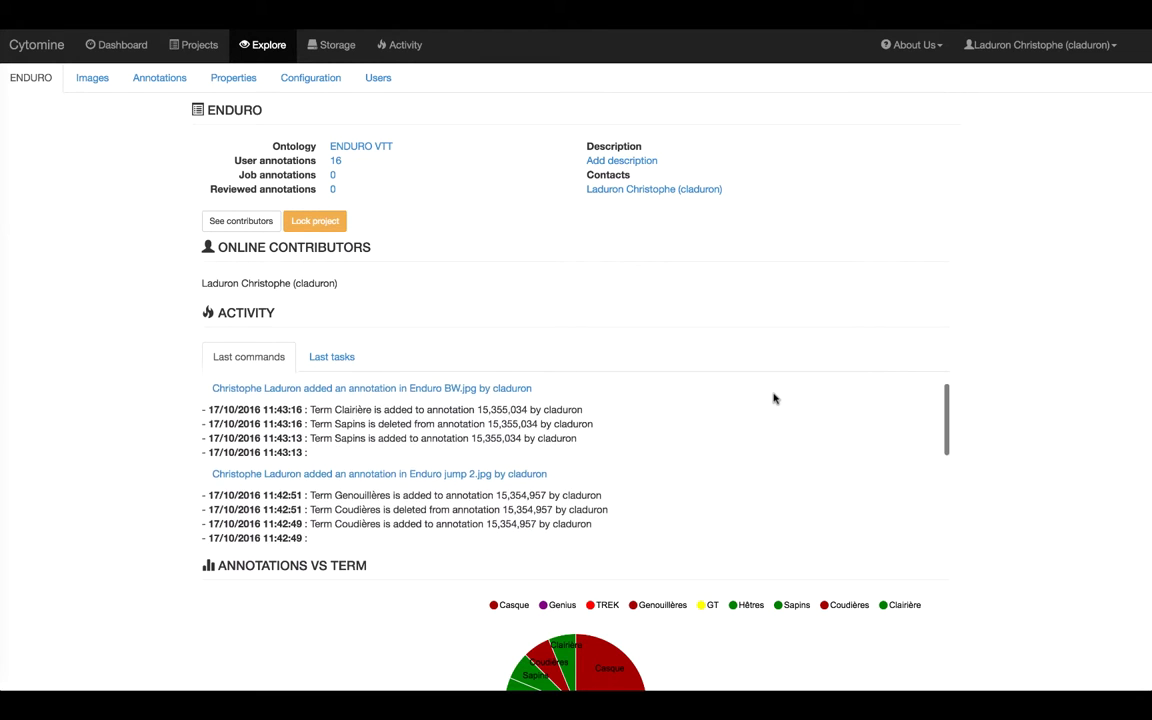
scroll(772, 397, down, 8)
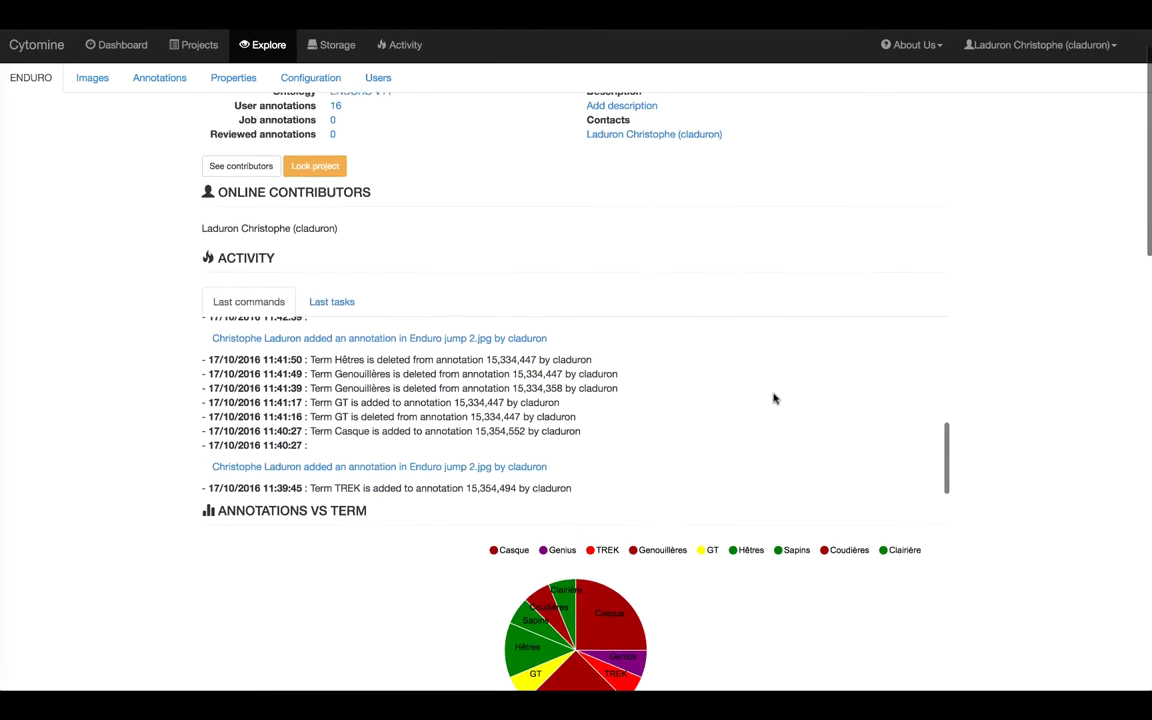
scroll(772, 397, down, 1)
scroll(772, 397, up, 8)
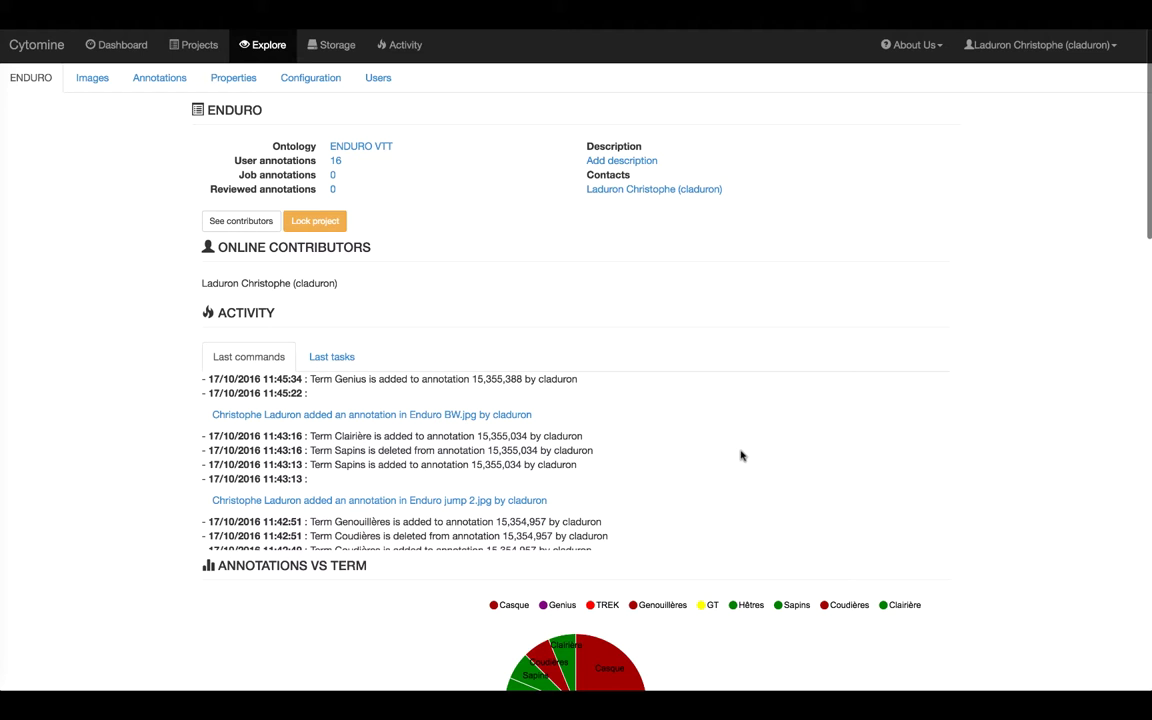
scroll(979, 477, down, 5)
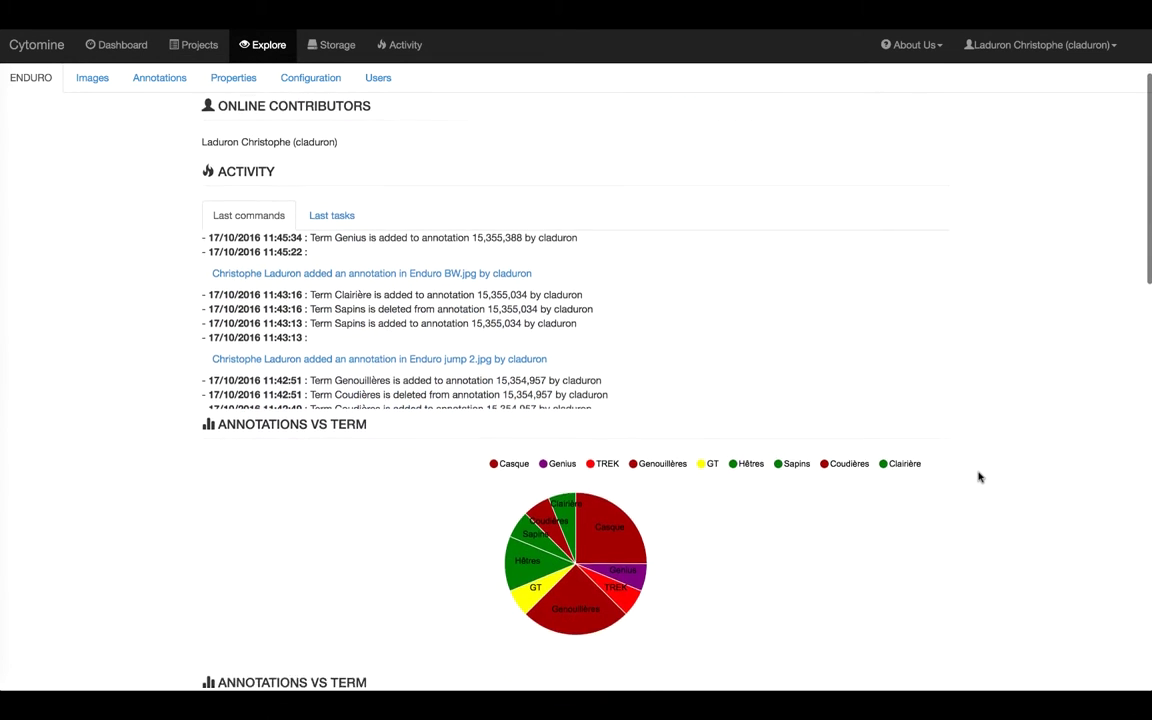
scroll(979, 477, down, 4)
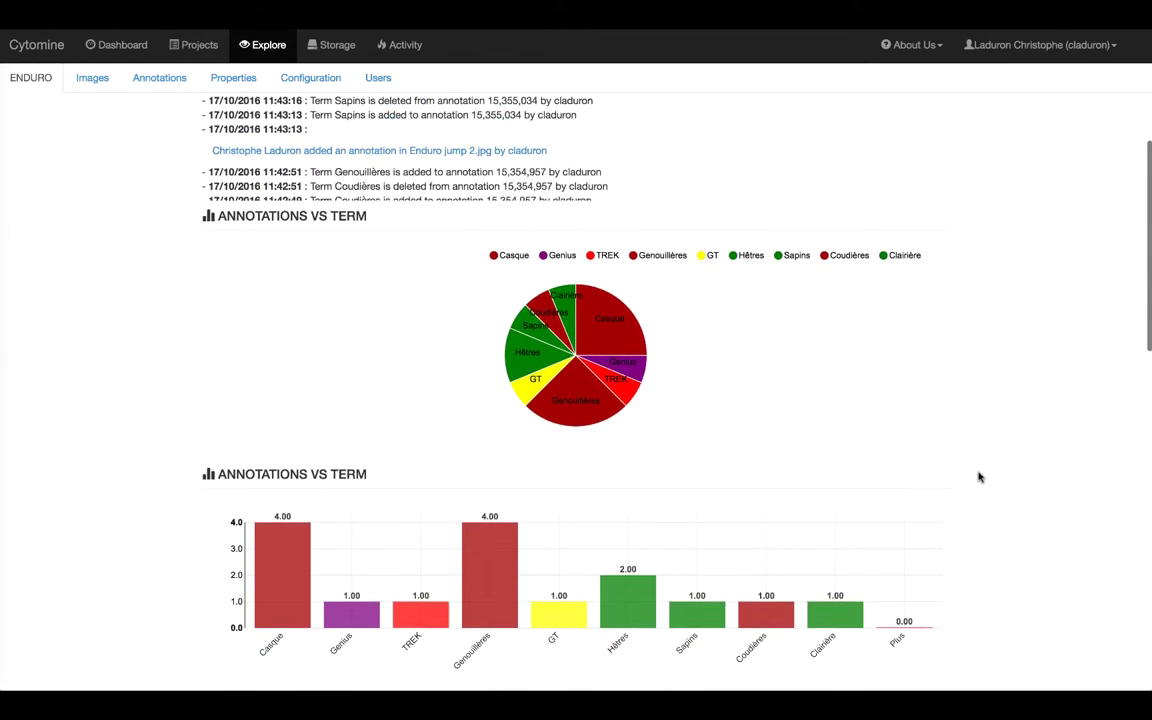
scroll(979, 477, down, 1)
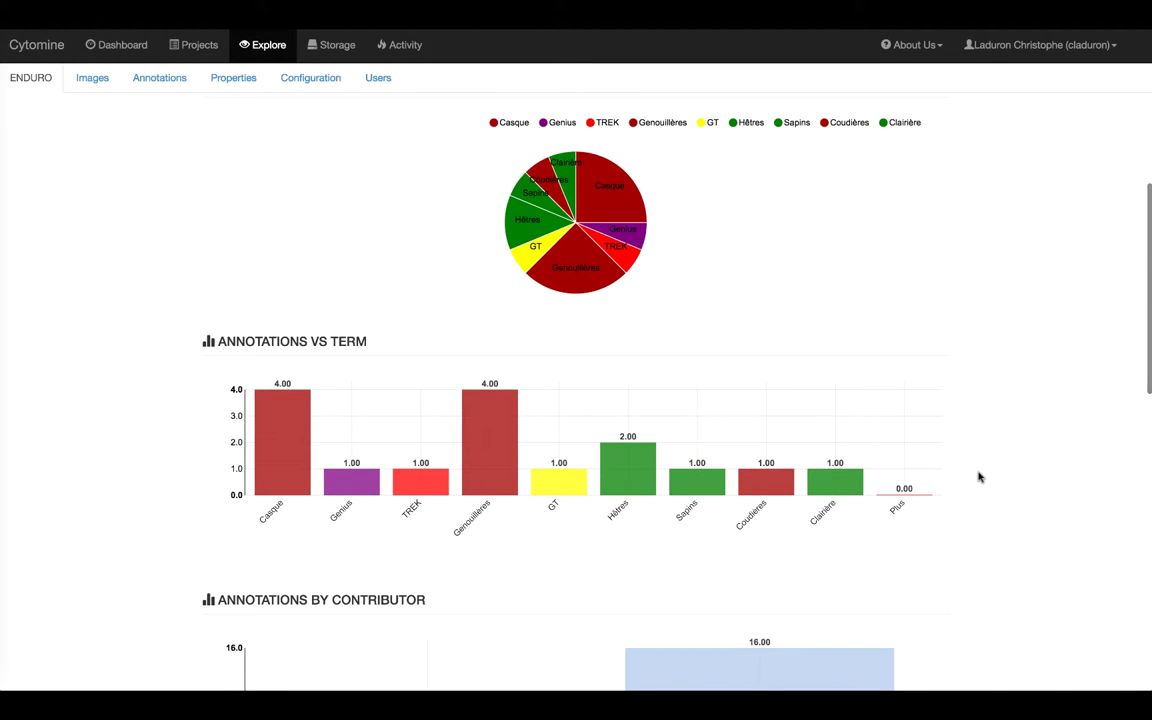
scroll(979, 477, down, 2)
scroll(979, 477, down, 3)
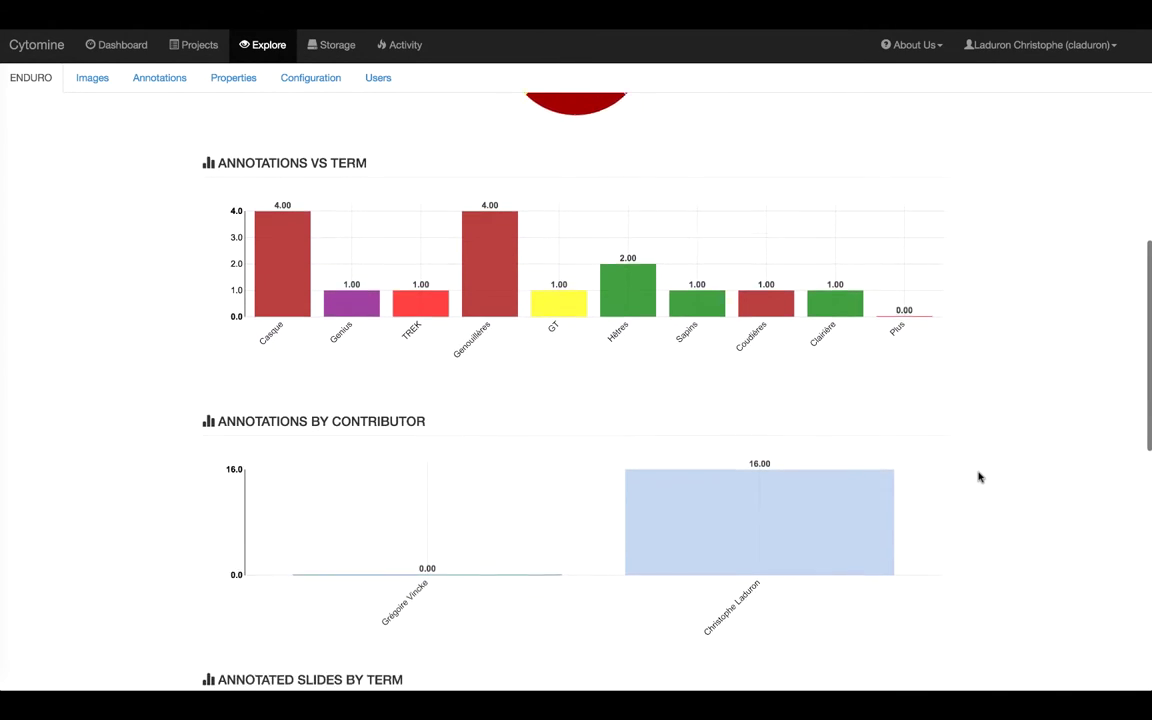
scroll(979, 477, down, 1)
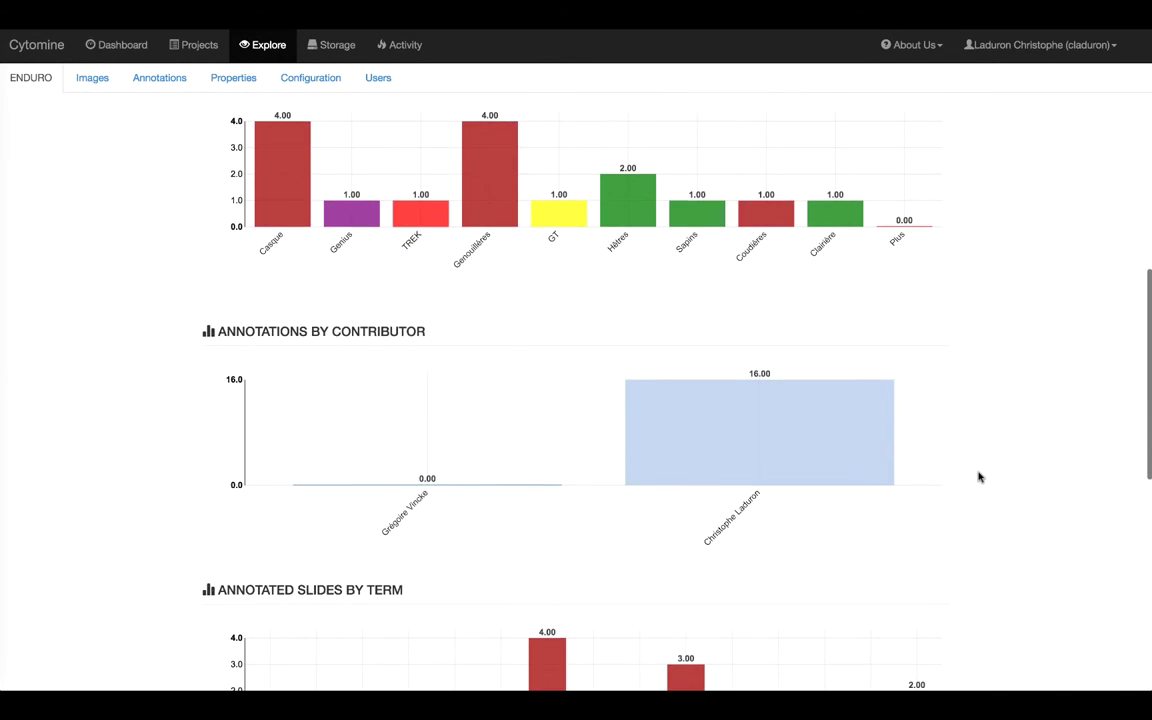
scroll(979, 477, up, 4)
scroll(979, 477, up, 3)
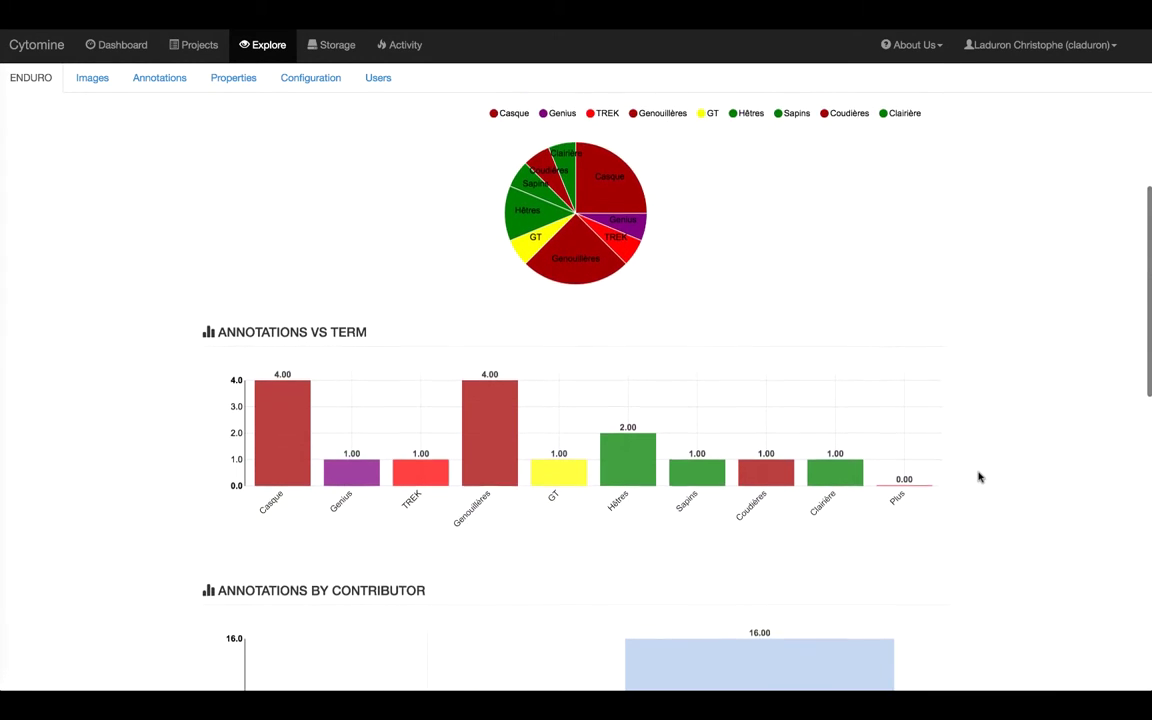
scroll(979, 477, up, 1)
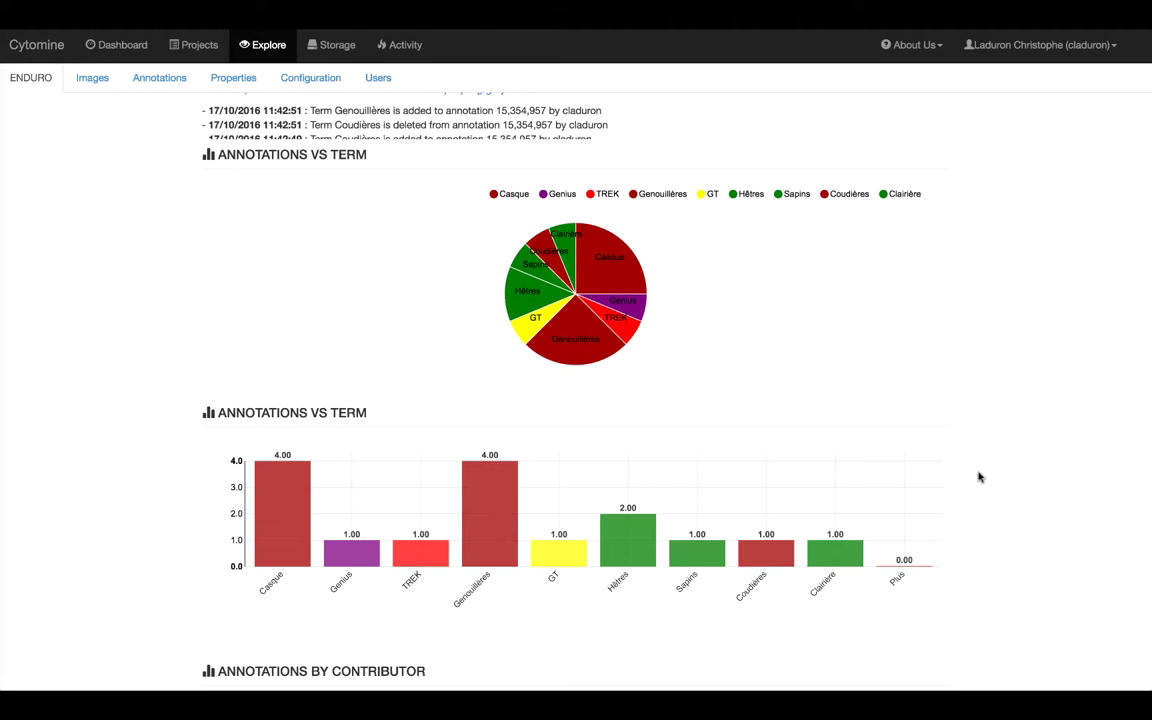
scroll(979, 477, down, 8)
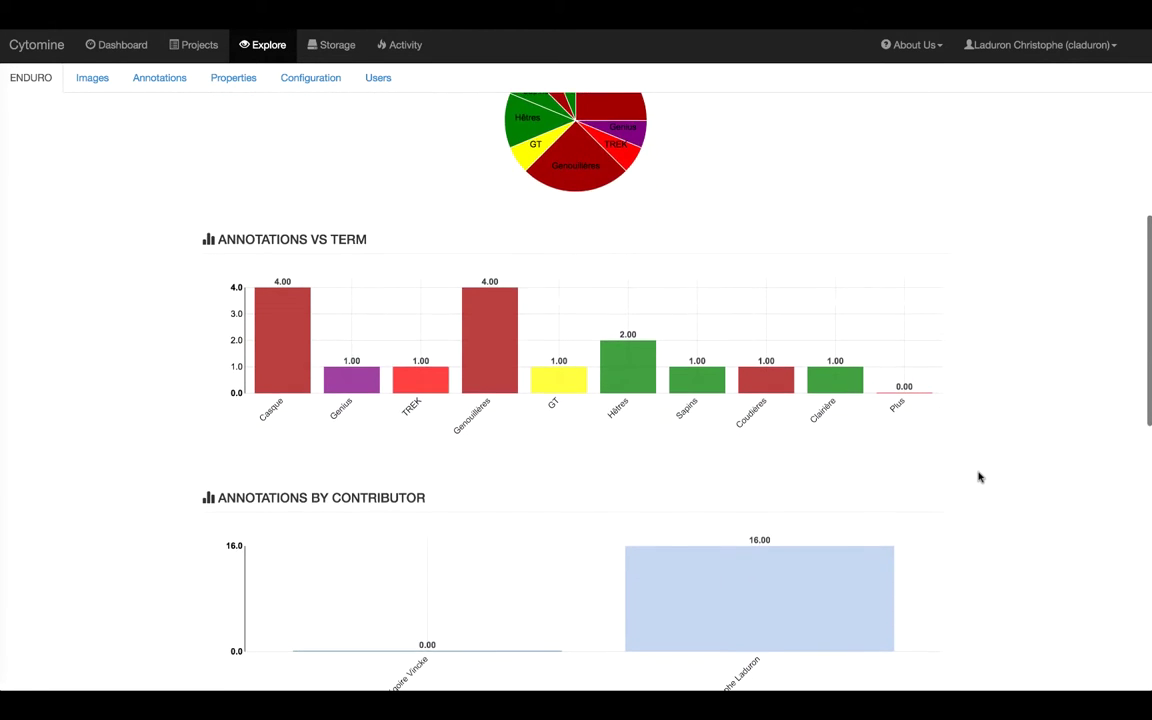
scroll(979, 477, down, 4)
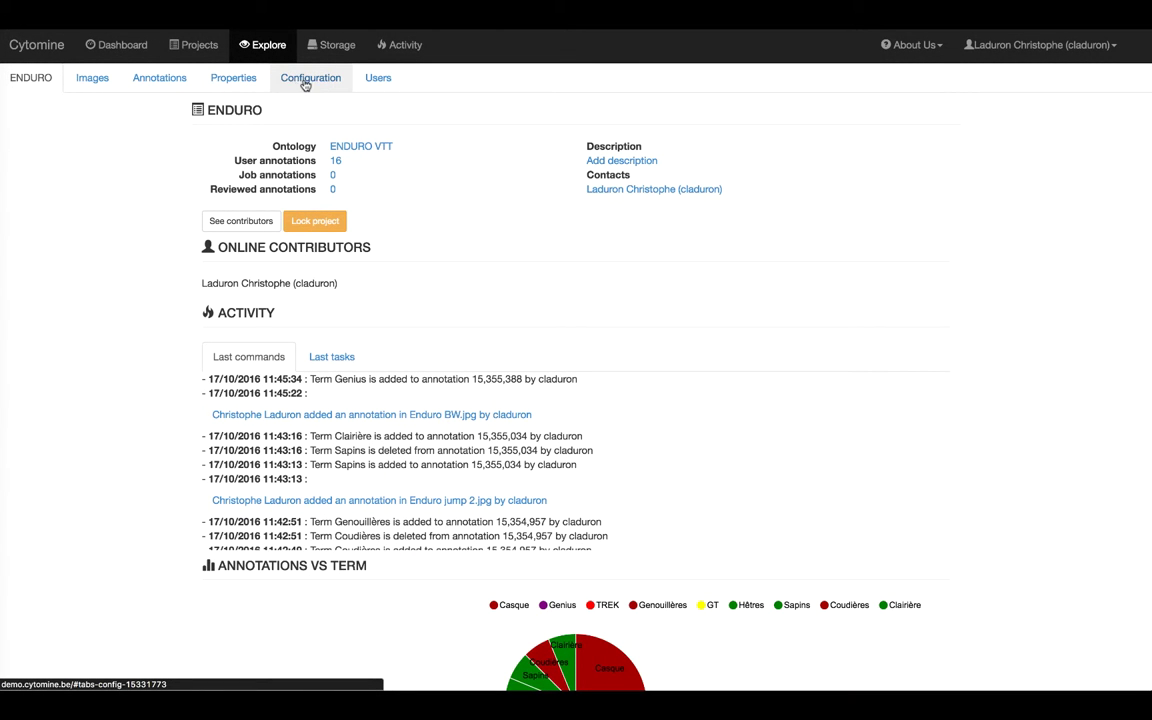
- Add the image Enduro Jump.jpg to the ENDURO project and refresh the project's image list
click(92, 79)
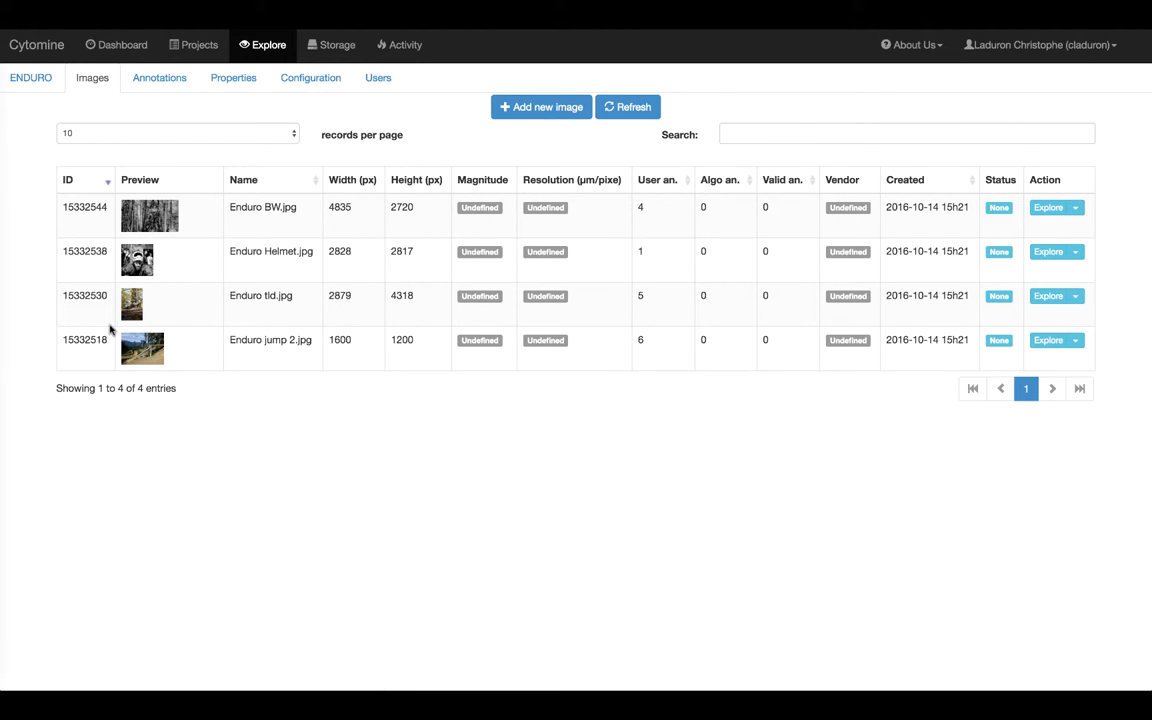
click(537, 119)
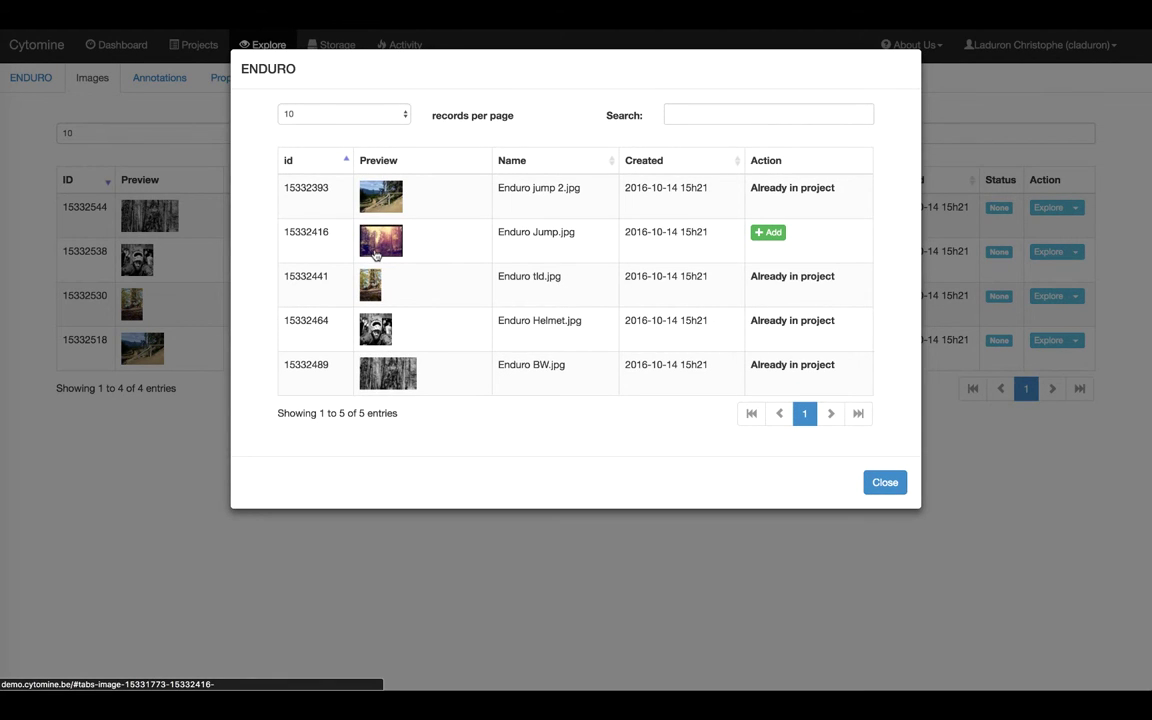
click(769, 233)
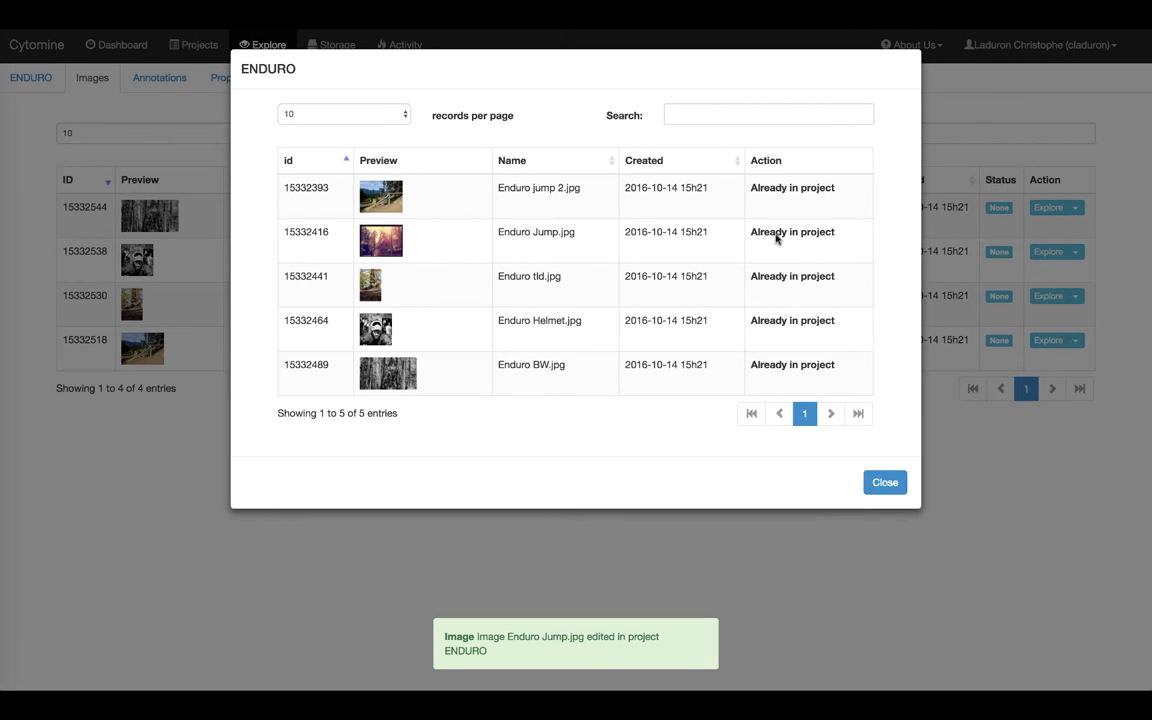
click(890, 483)
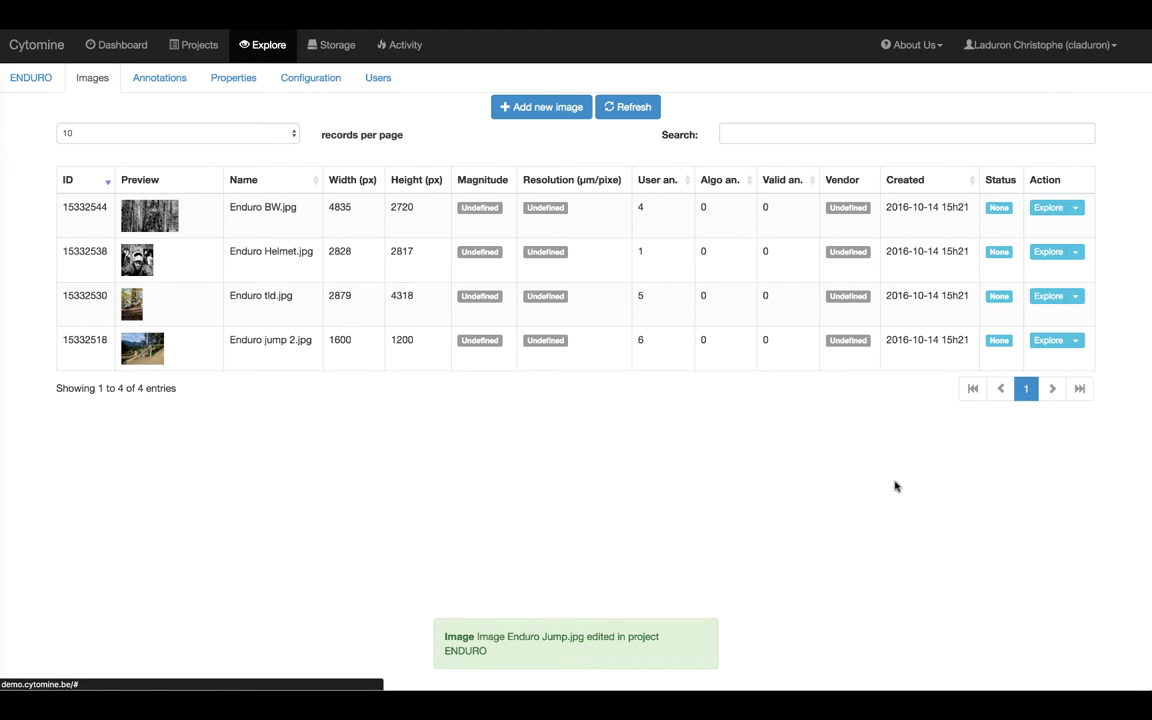
click(624, 116)
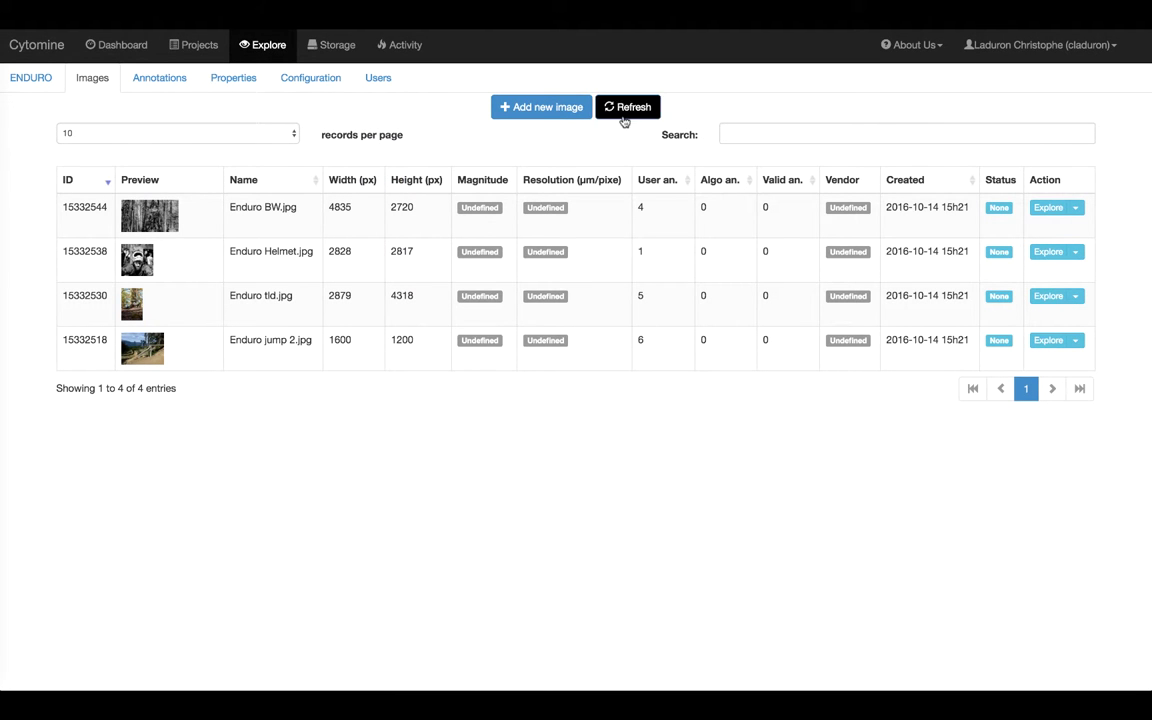
- Delete the image Enduro Jump.jpg from the ENDURO project and confirm the deletion
click(1077, 340)
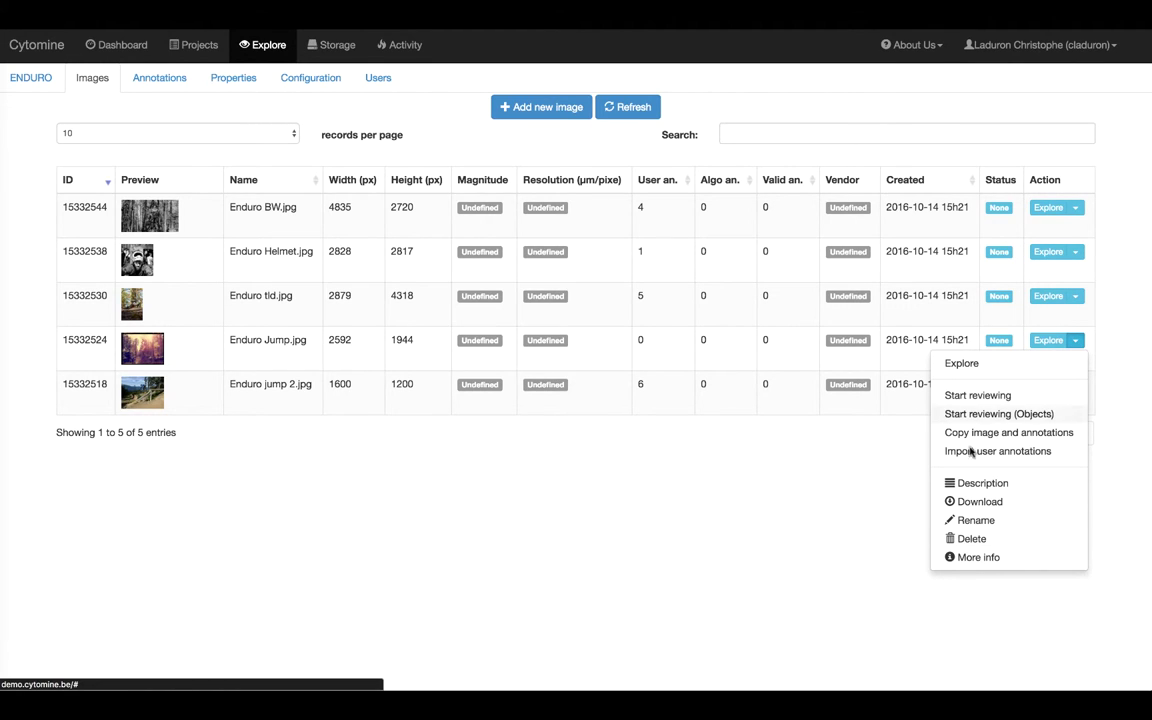
click(966, 540)
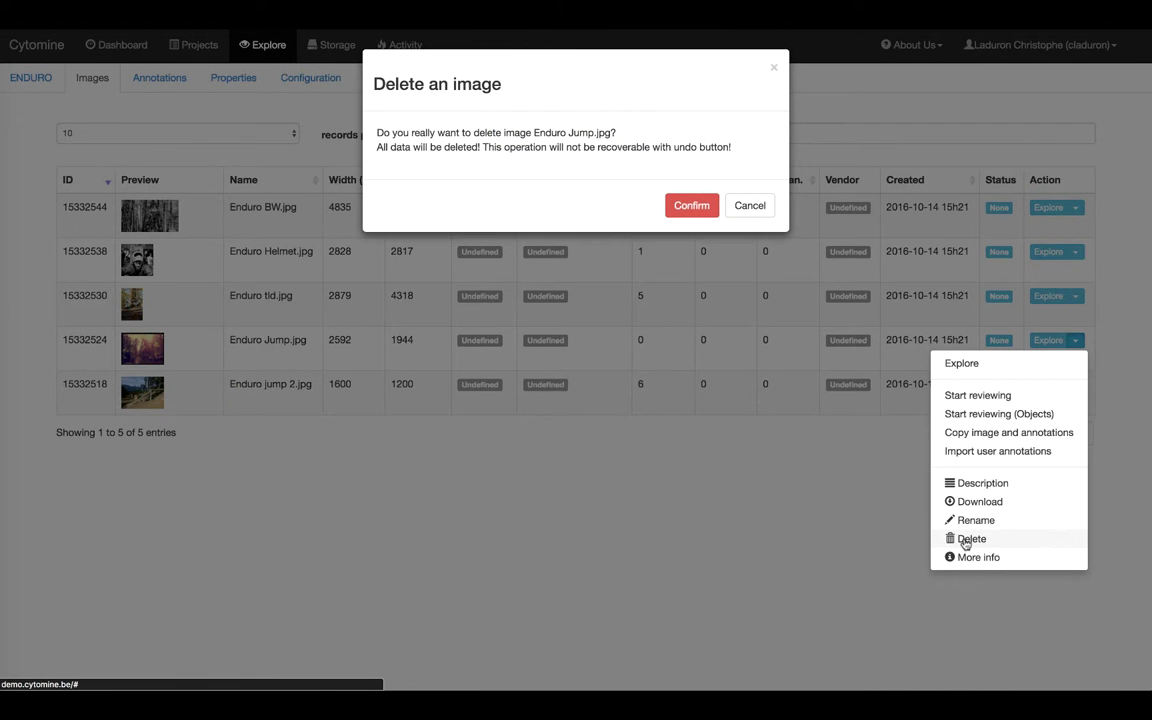
click(692, 206)
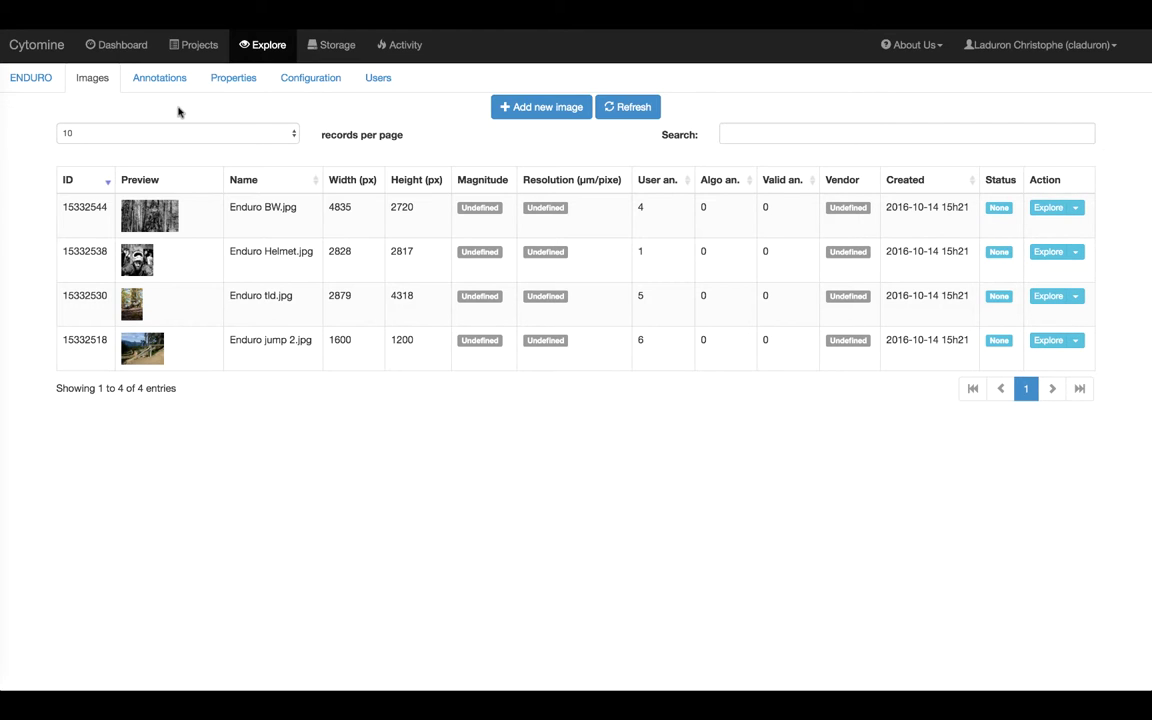
- View the actions available for Enduro BW.jpg, and examine the project's annotations grouped by term and their filters
click(1077, 210)
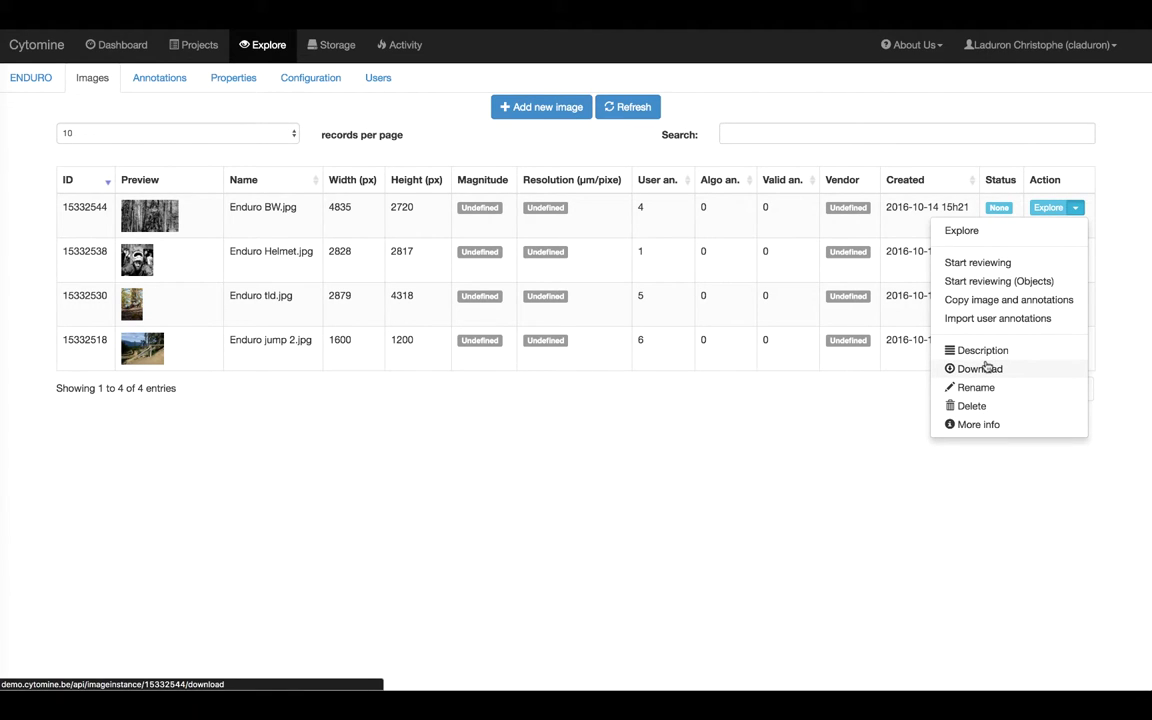
click(159, 78)
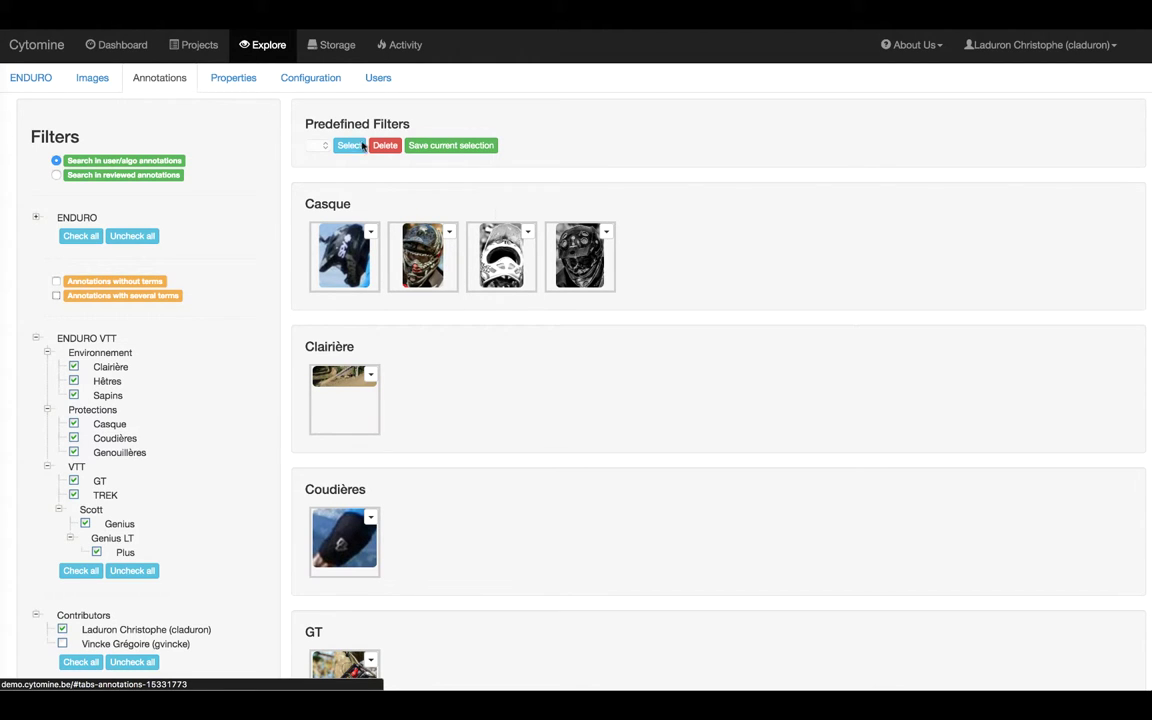
scroll(497, 213, down, 5)
scroll(497, 213, down, 8)
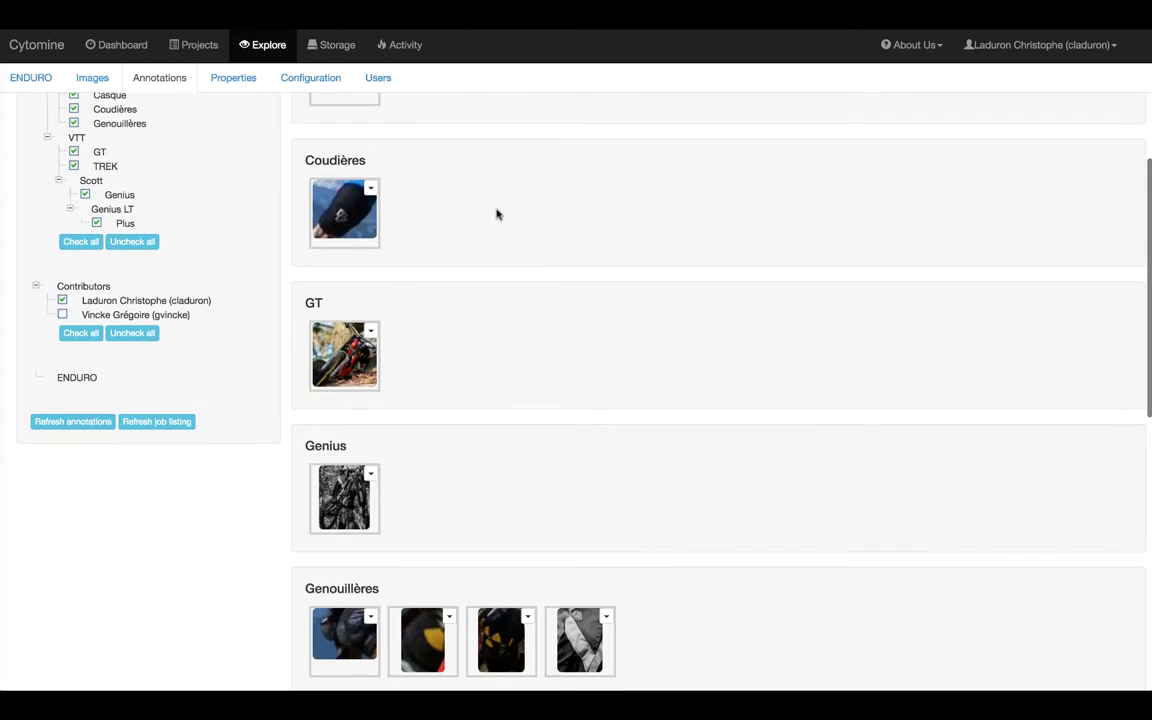
scroll(497, 213, down, 3)
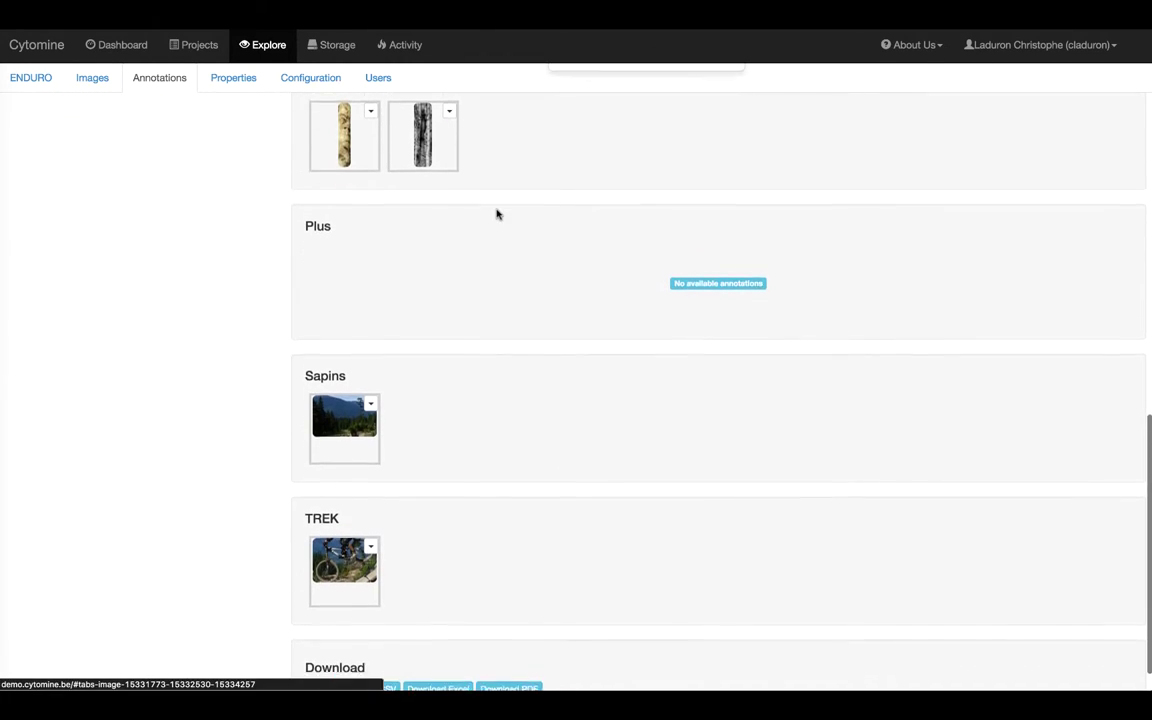
scroll(497, 213, up, 10)
scroll(497, 213, up, 6)
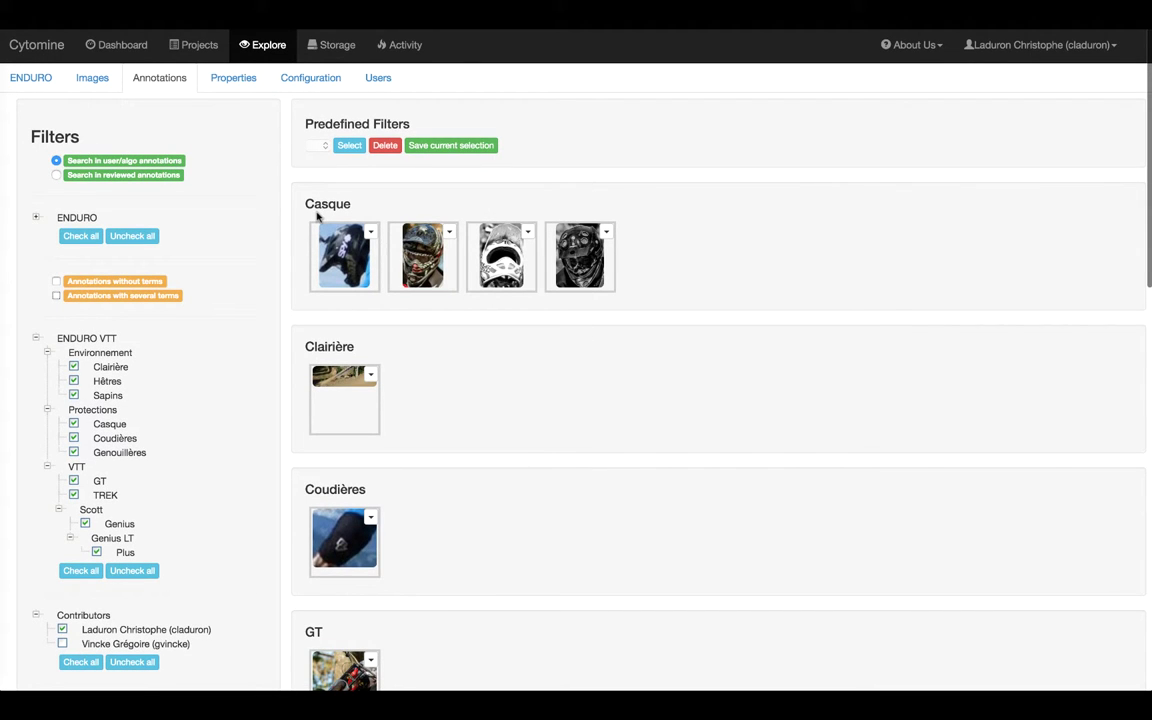
scroll(70, 162, down, 3)
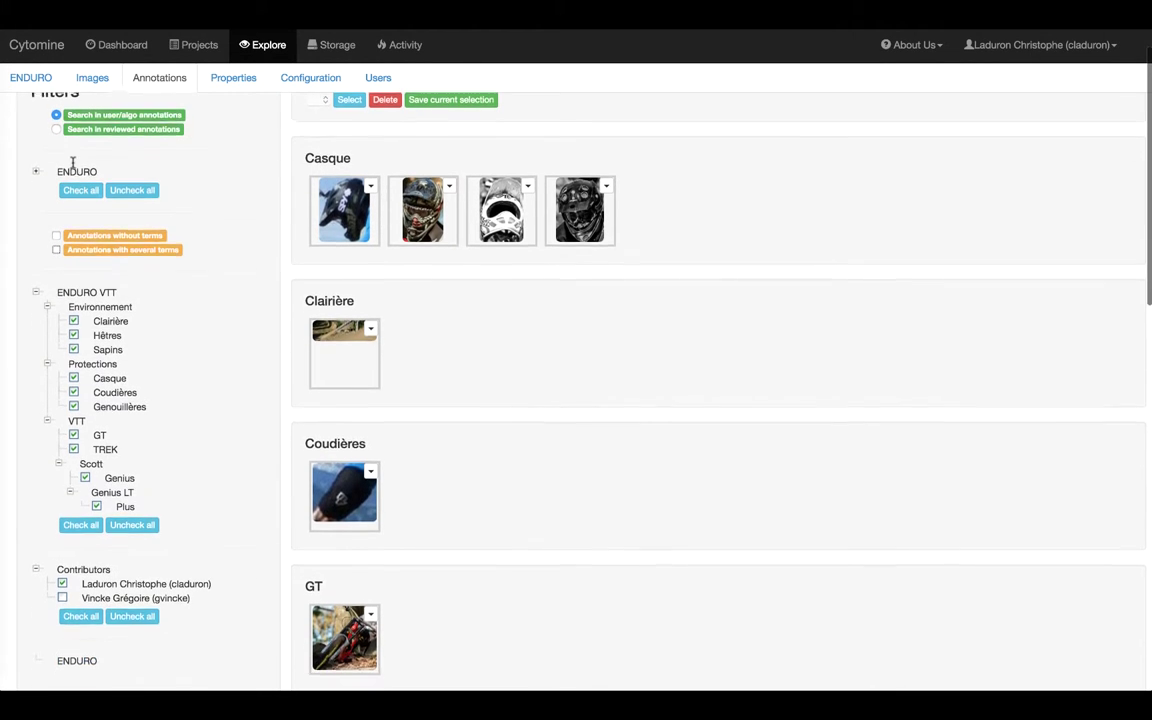
scroll(72, 167, down, 4)
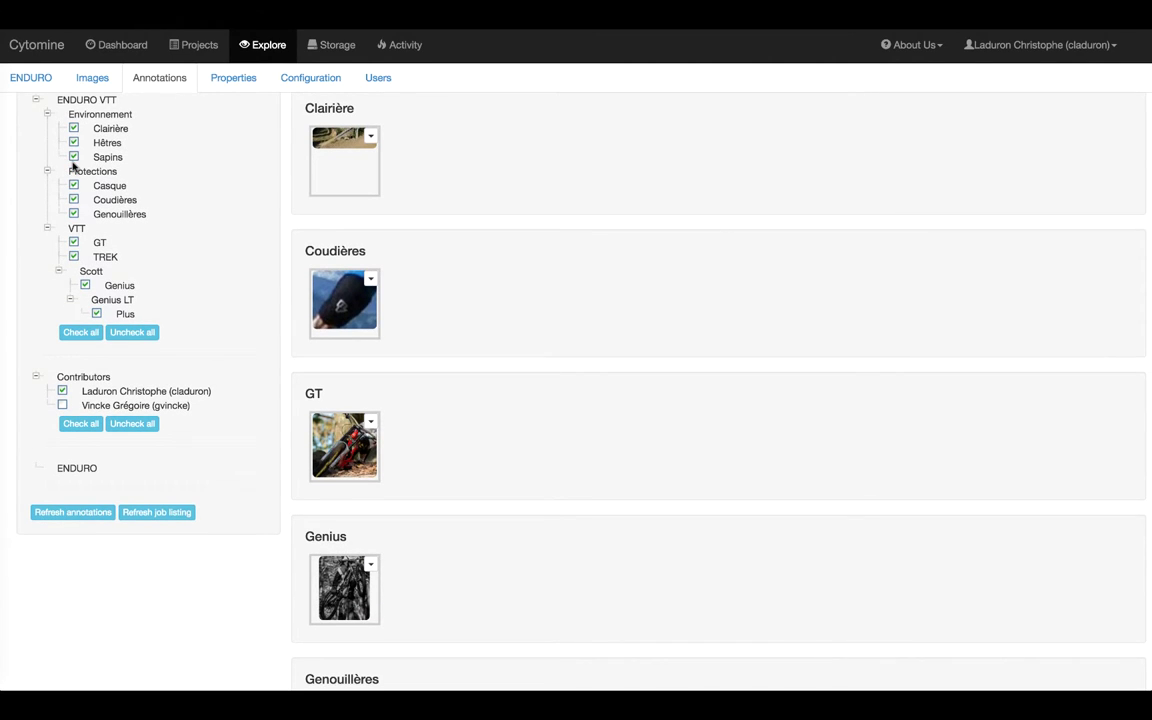
scroll(72, 166, up, 6)
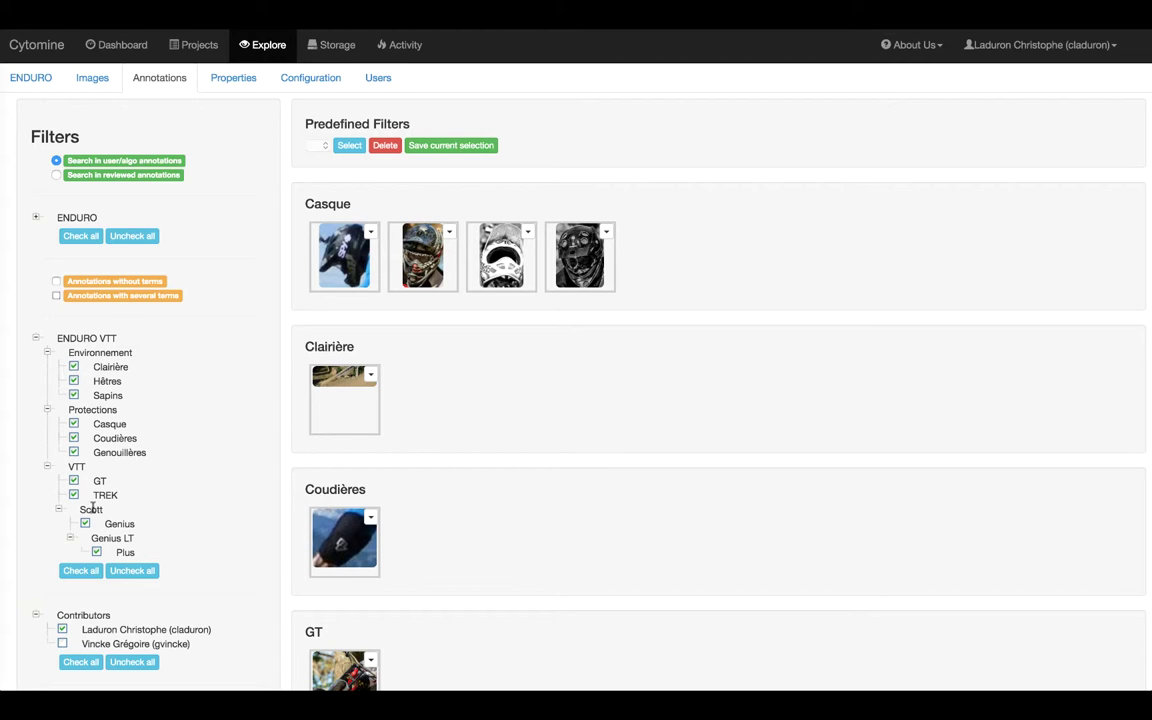
- Clear all term filters and show only the annotations associated with the term Casque
click(136, 572)
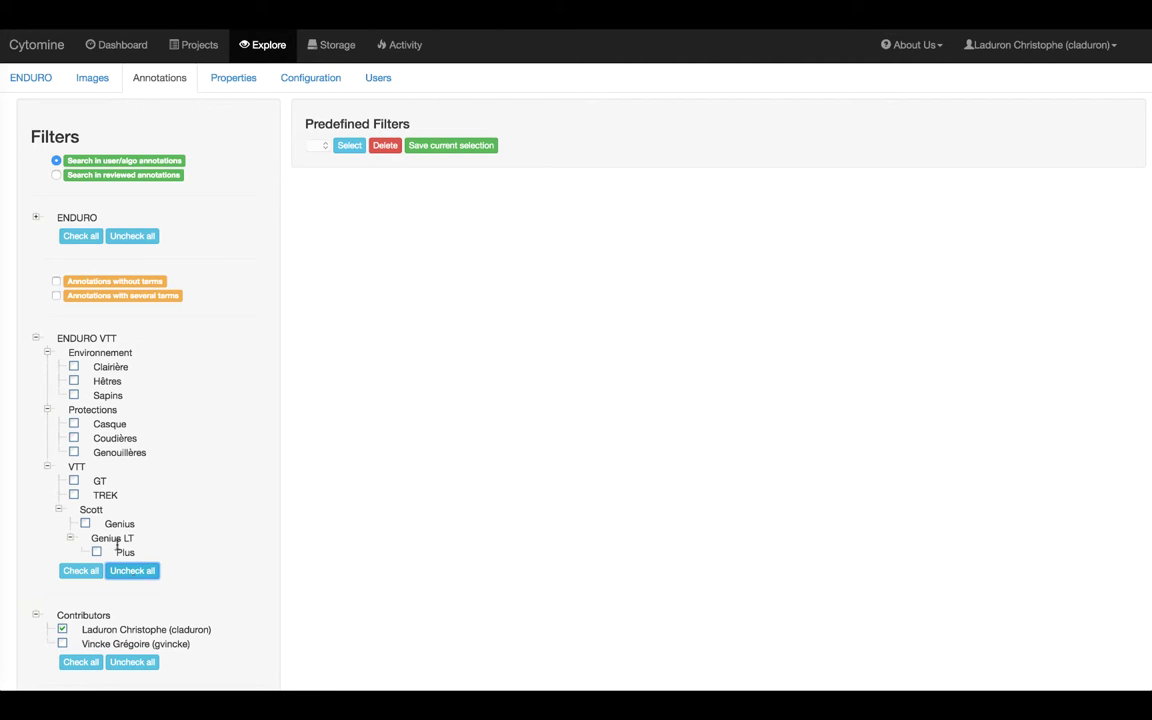
click(74, 424)
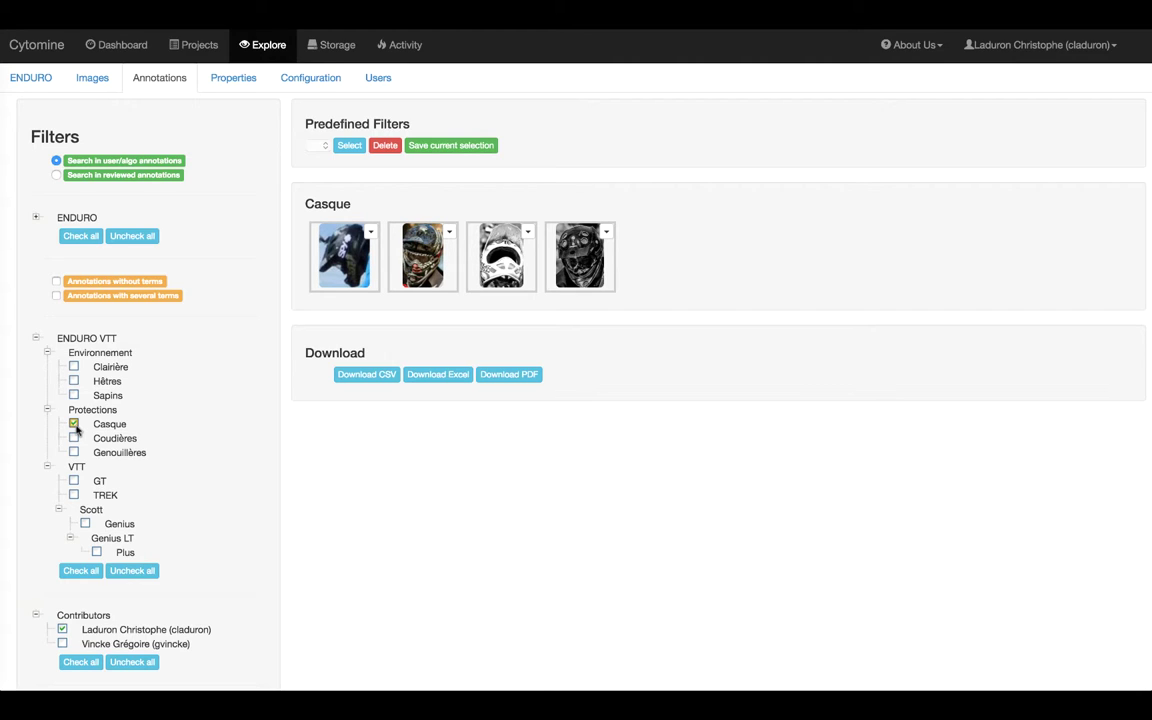
click(74, 424)
click(74, 424)
scroll(143, 437, down, 2)
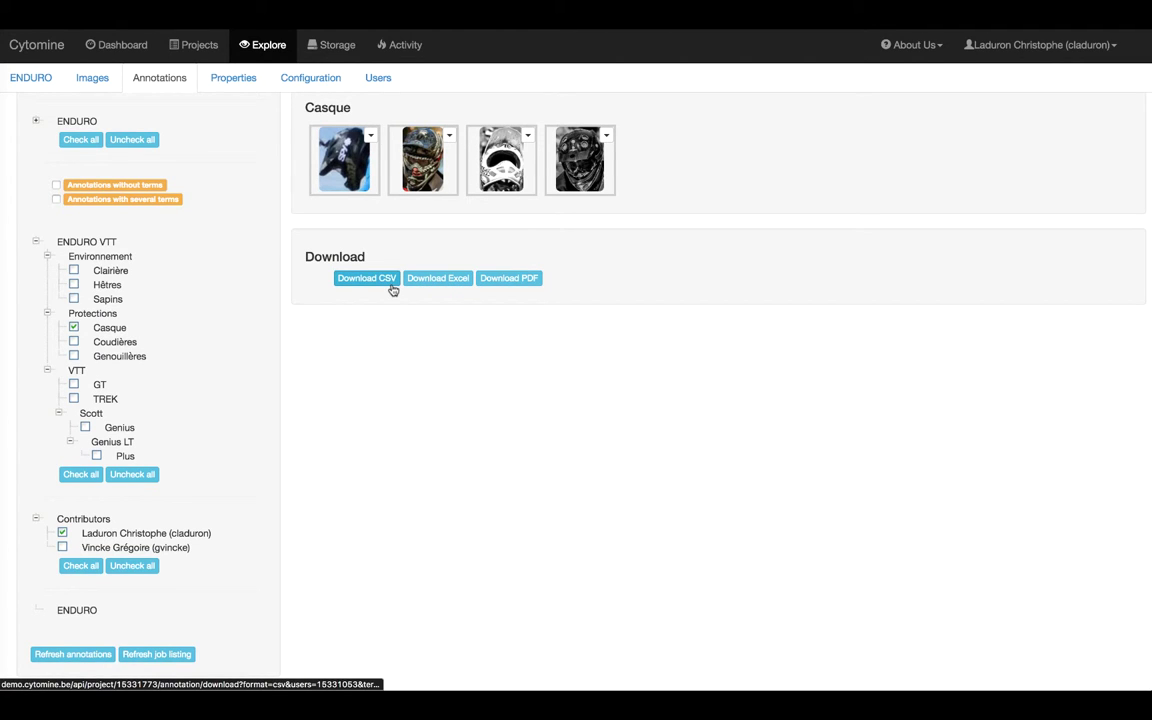
- Filter the Casque annotations by the second contributor only, and restore the filter to the first contributor
click(63, 535)
click(63, 535)
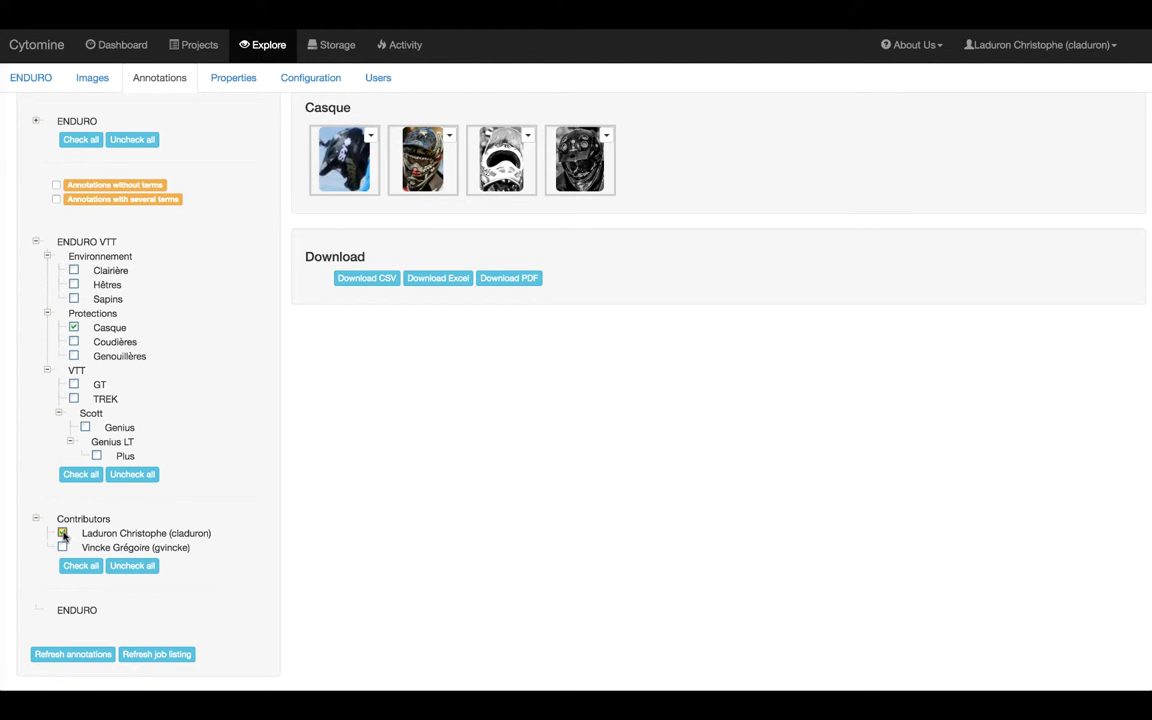
click(63, 548)
click(63, 534)
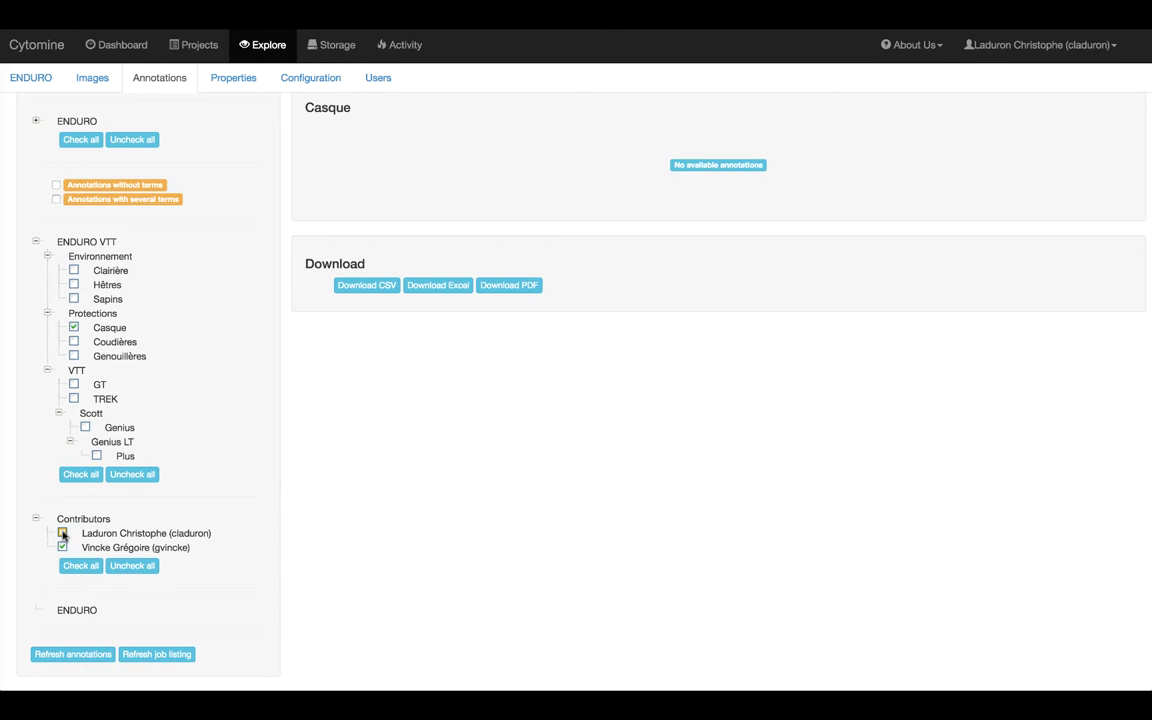
click(63, 535)
click(63, 548)
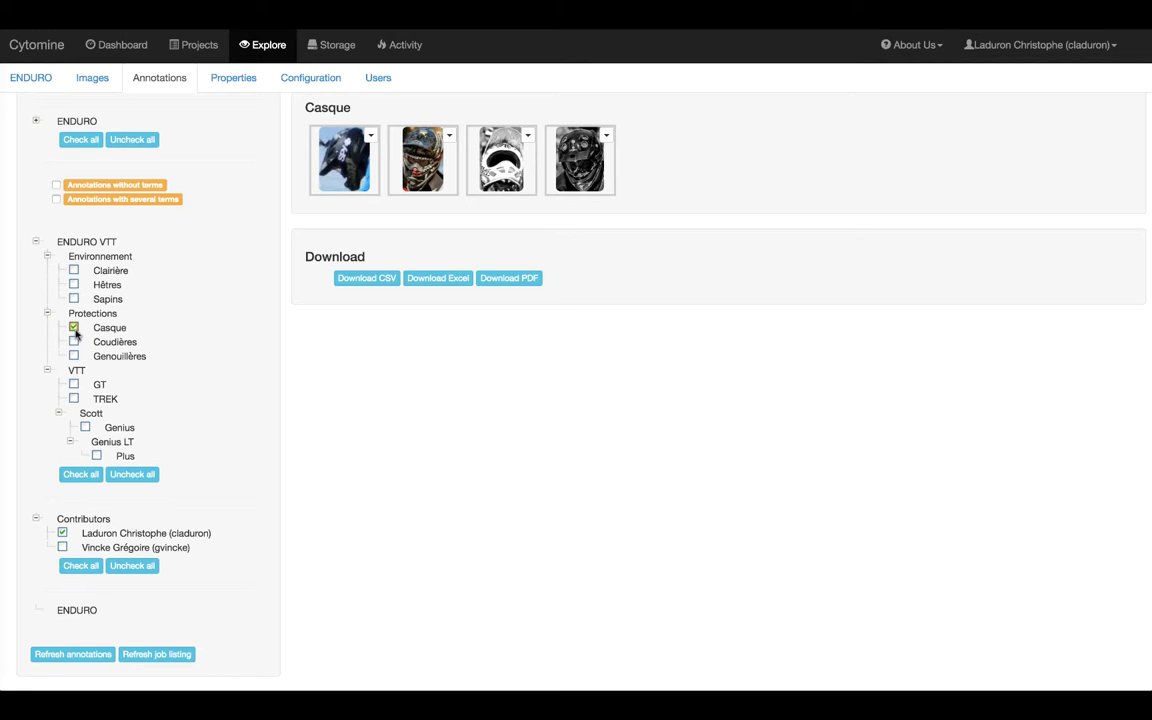
- Show the annotations of all ENDURO VTT terms and view the details of the second Casque annotation
click(81, 474)
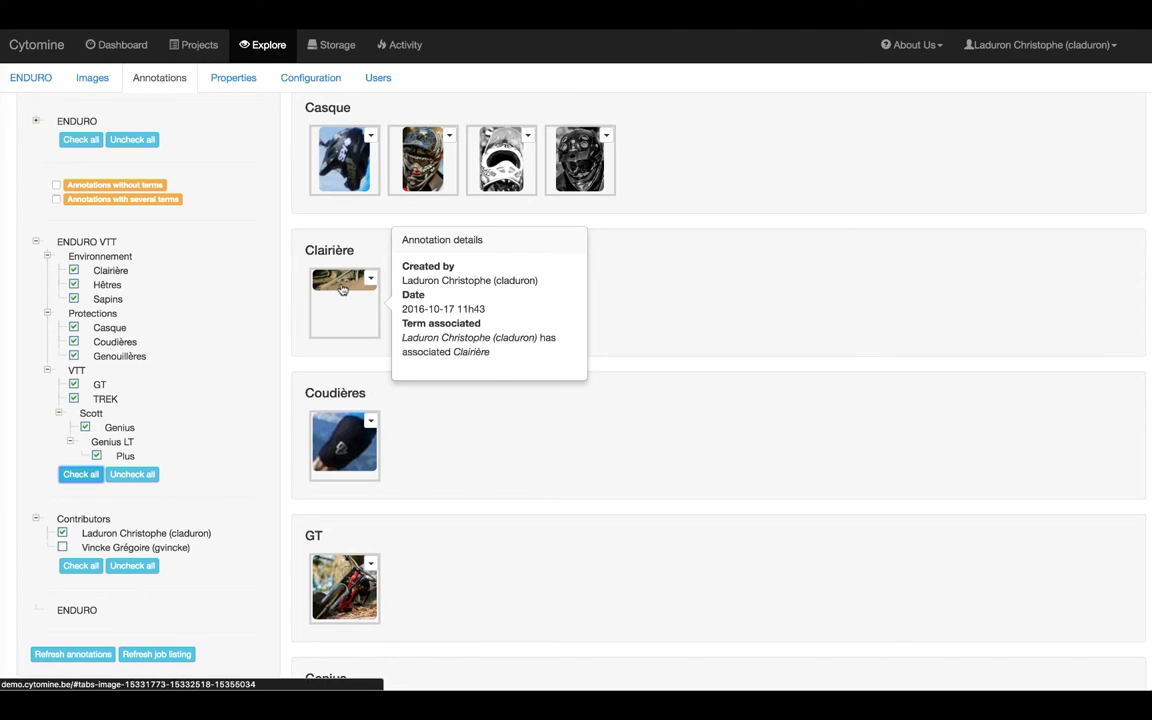
mouse_move(357, 190)
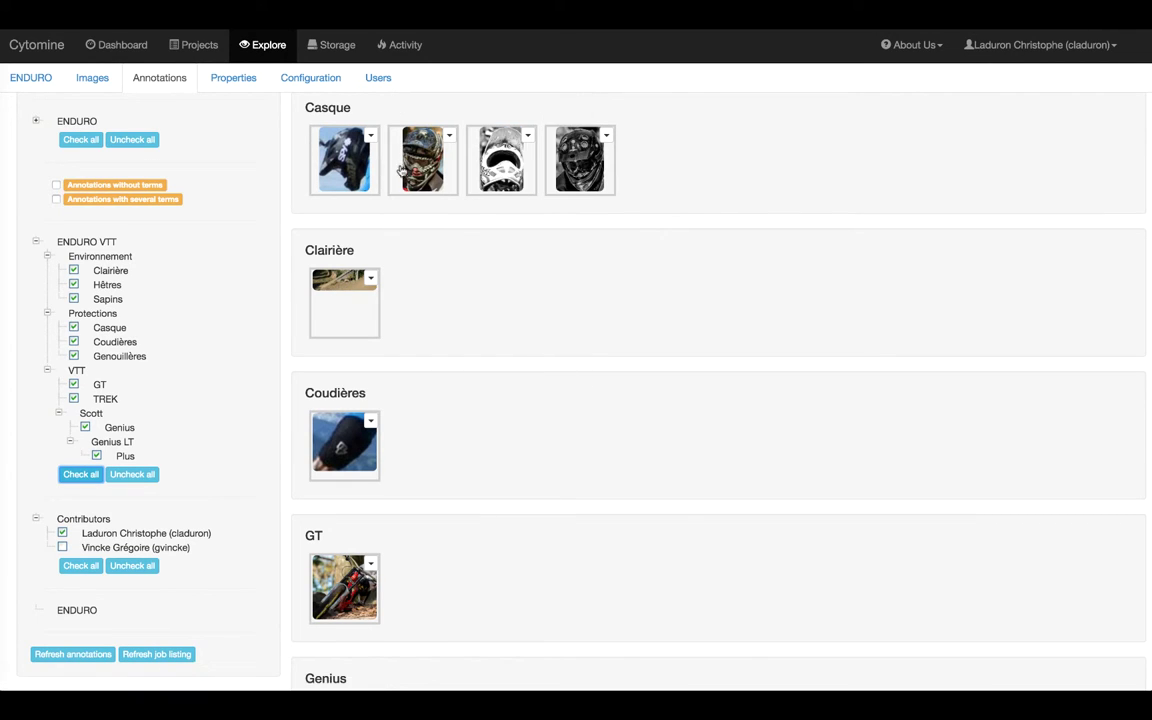
mouse_move(421, 172)
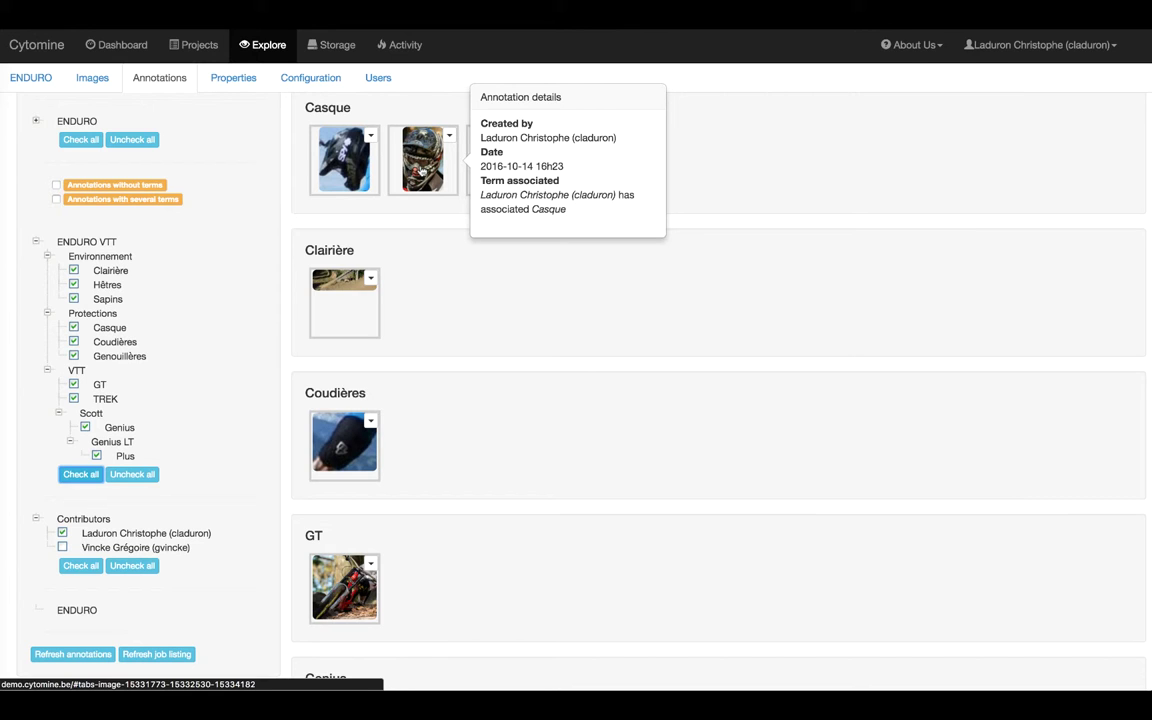
- Refresh the project's annotations and its job listing
scroll(219, 285, down, 3)
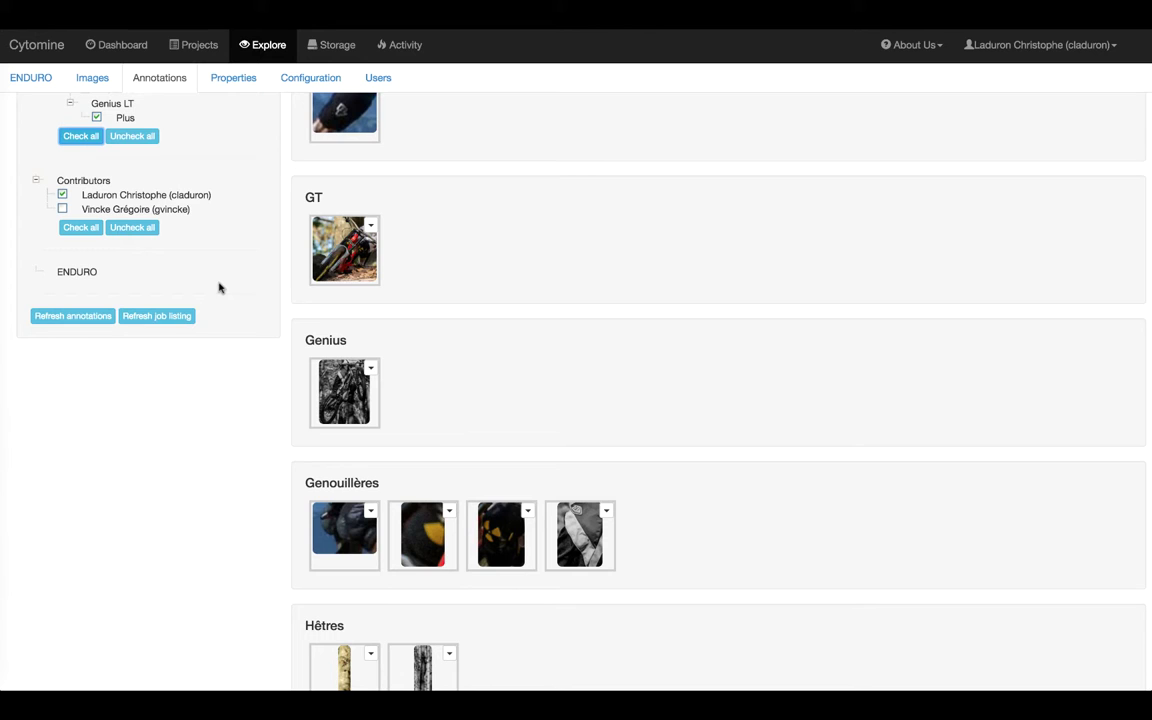
click(76, 315)
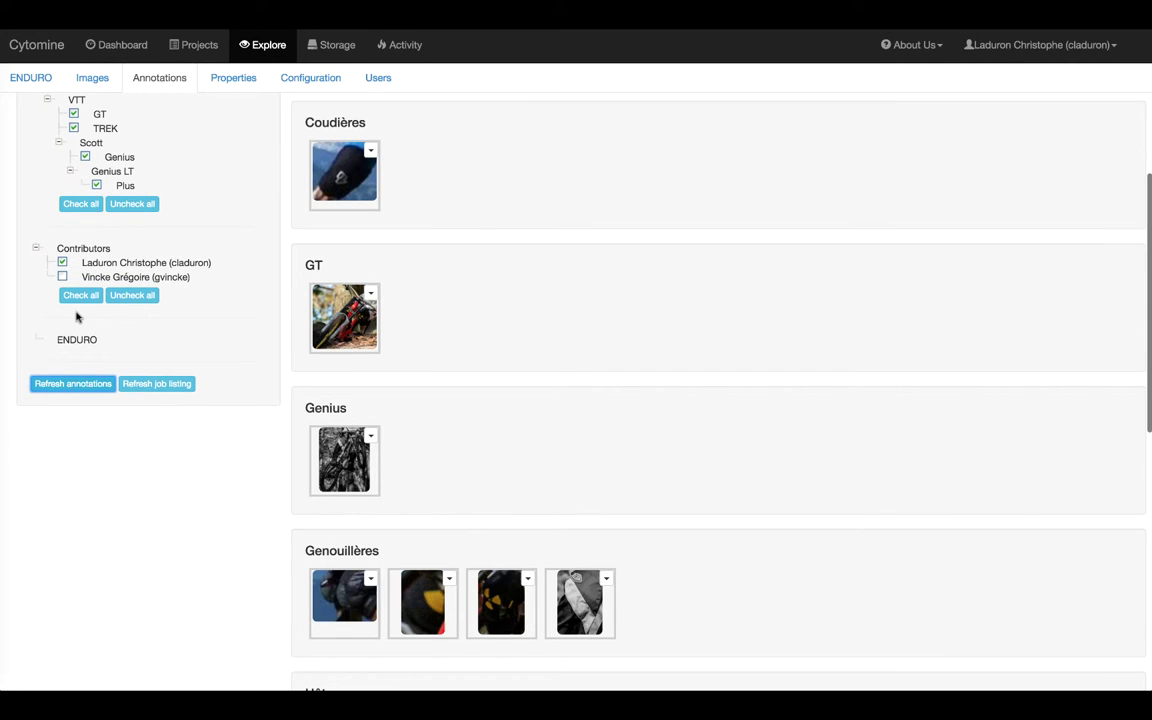
click(143, 390)
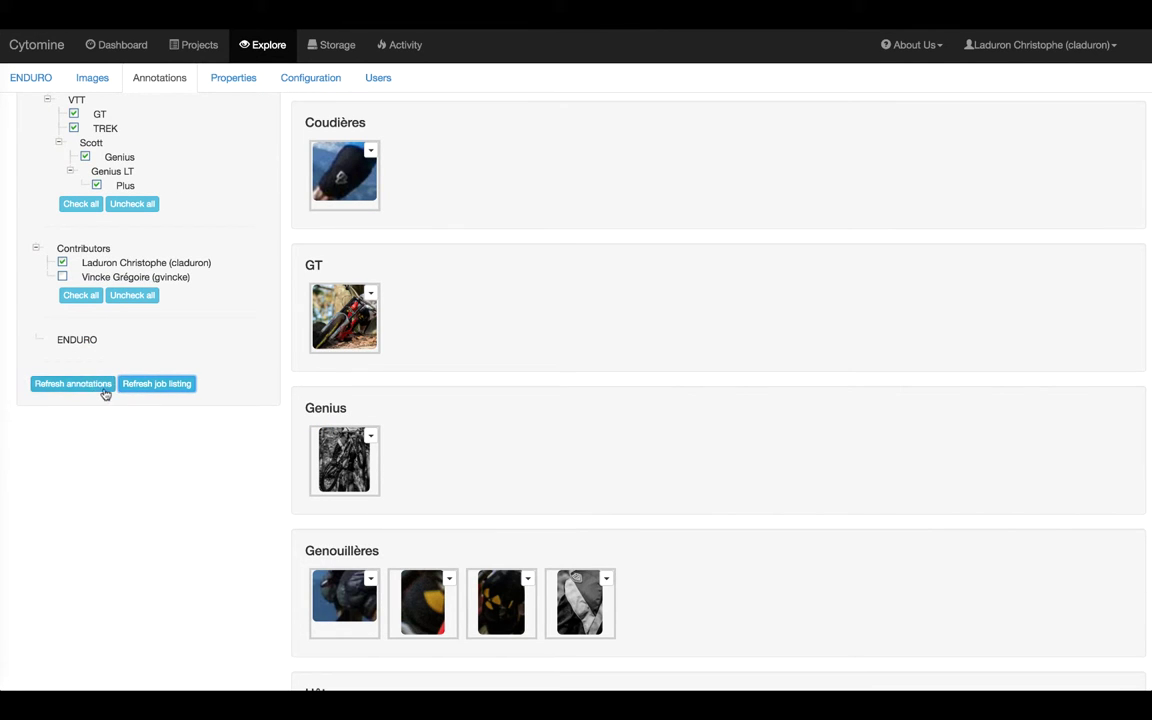
click(94, 391)
click(157, 390)
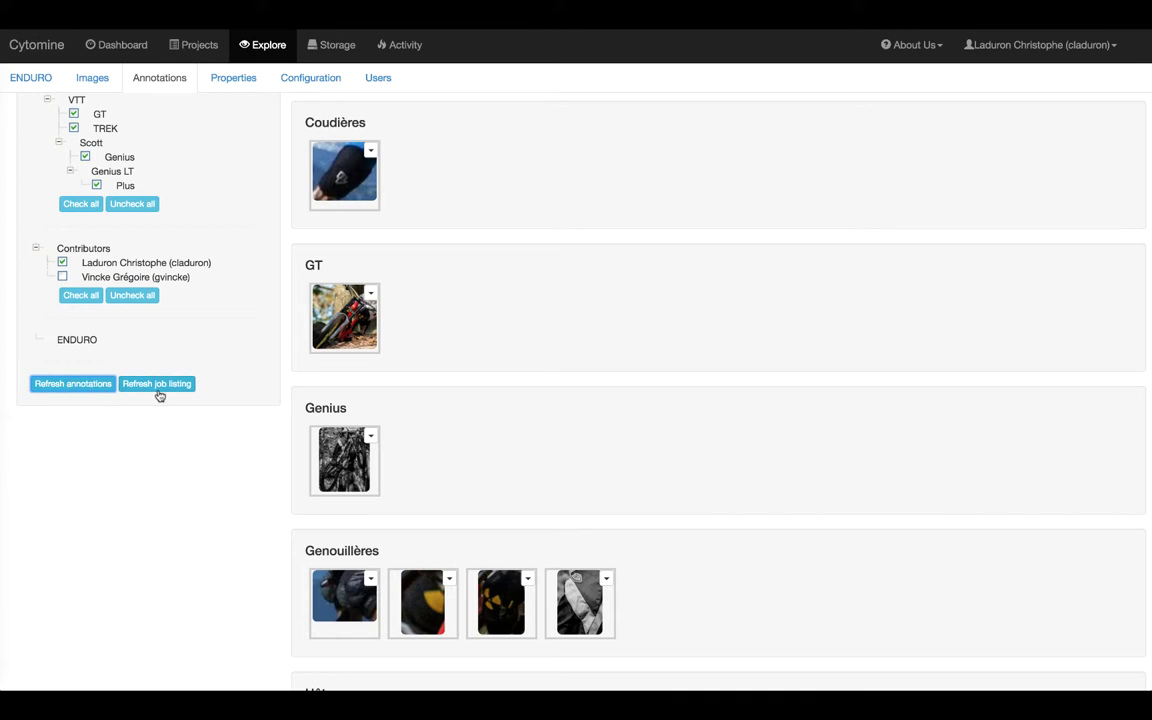
click(92, 391)
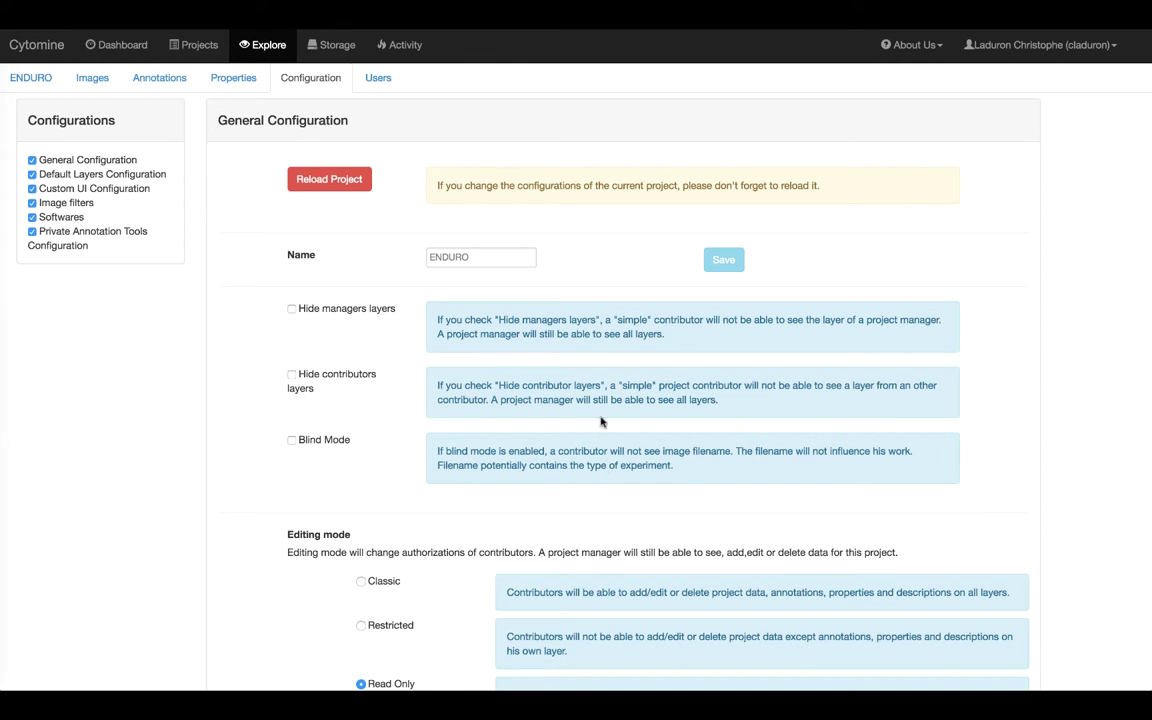
- Examine the project's general configuration, covering hidden layers, blind mode, editing modes and retrieval search options
scroll(589, 333, down, 3)
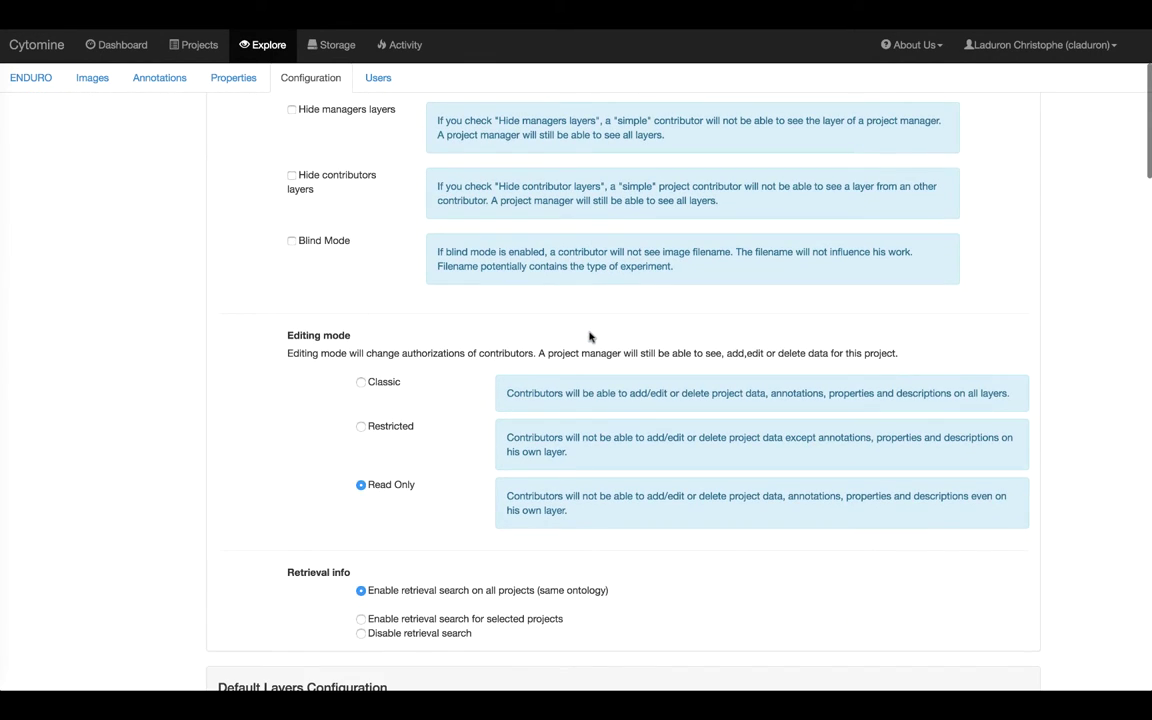
scroll(589, 336, down, 1)
scroll(589, 336, up, 1)
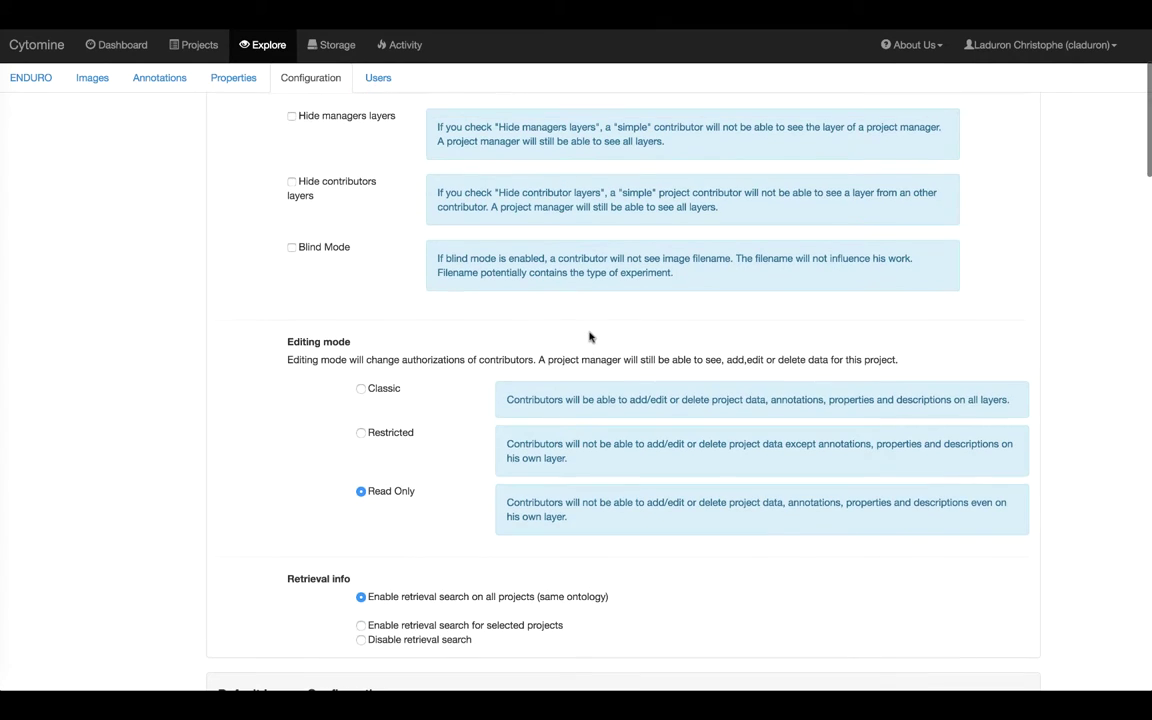
scroll(589, 337, up, 1)
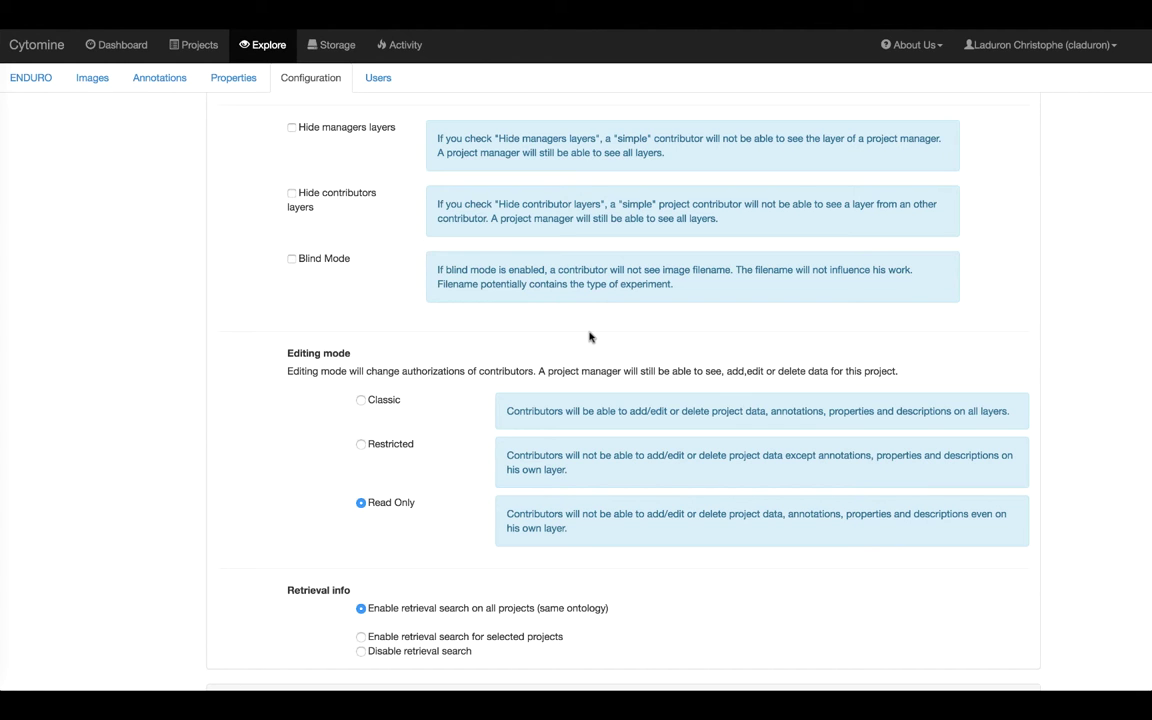
scroll(589, 336, up, 3)
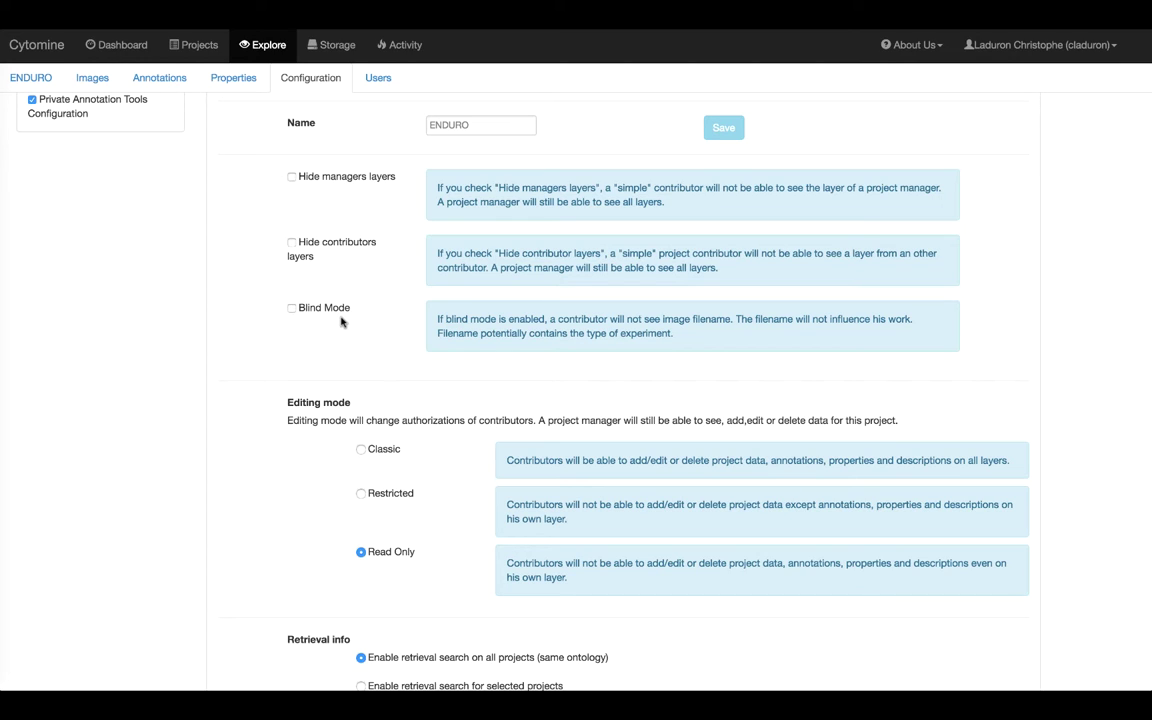
scroll(340, 321, down, 3)
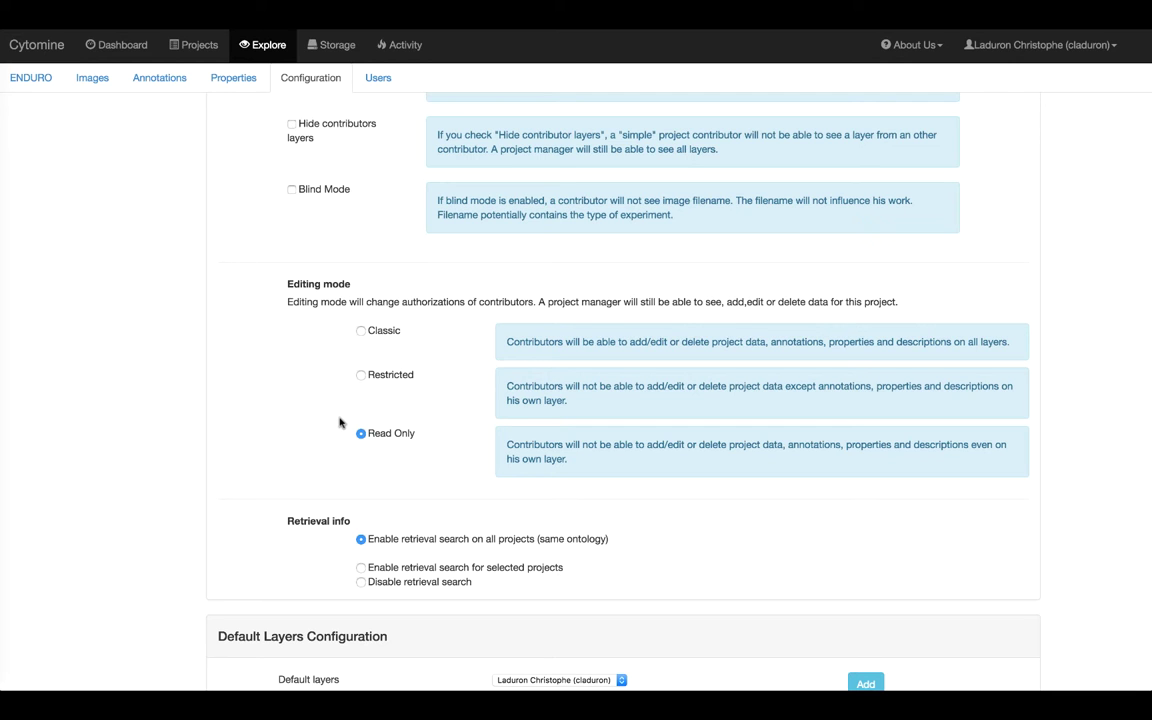
scroll(339, 422, down, 5)
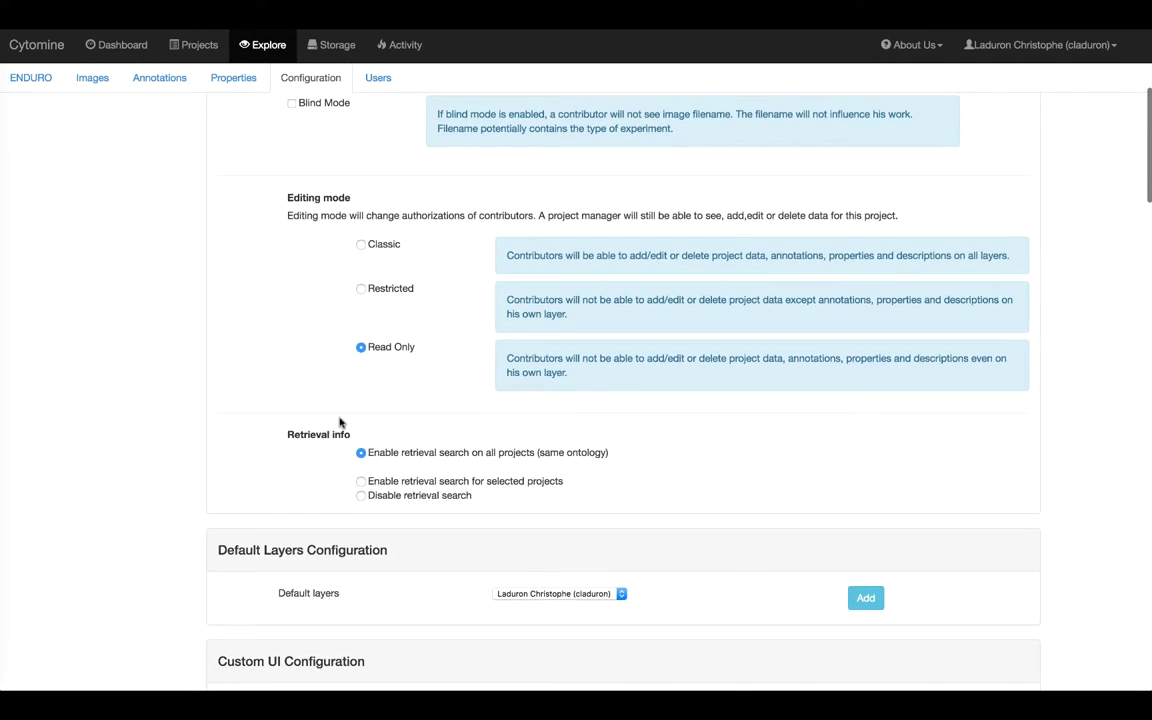
scroll(339, 422, down, 1)
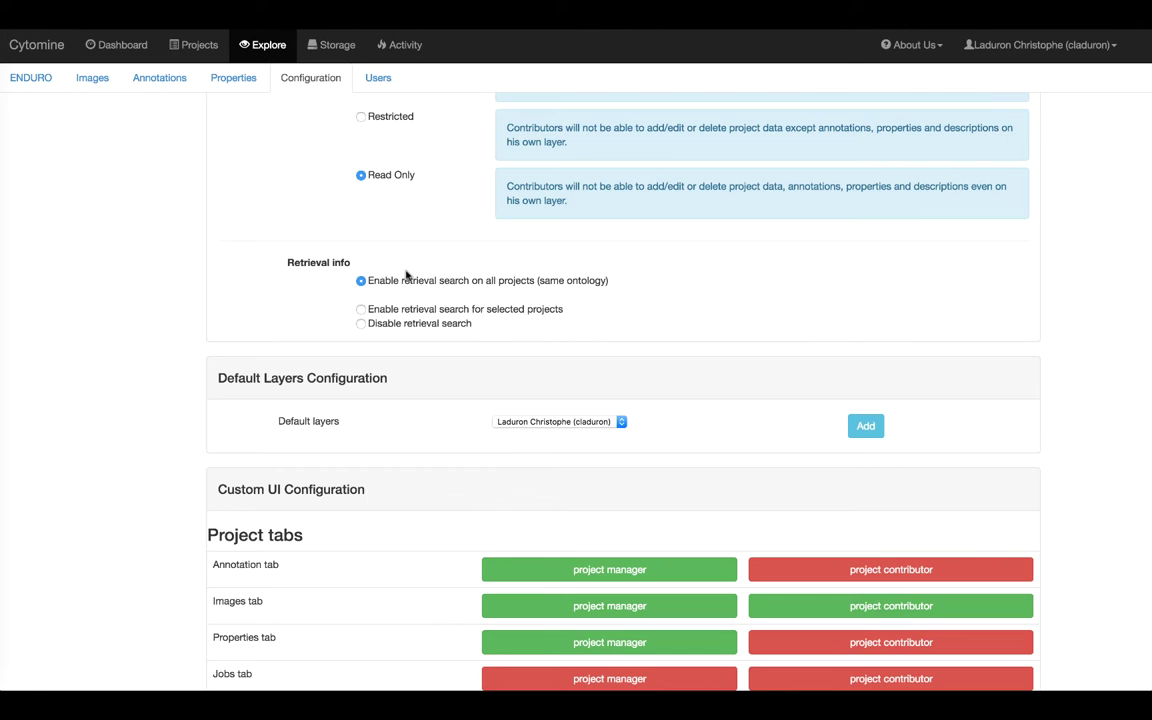
- Examine the default layers and the custom interface permissions for project tabs, explore panels and explore tools
scroll(390, 275, down, 2)
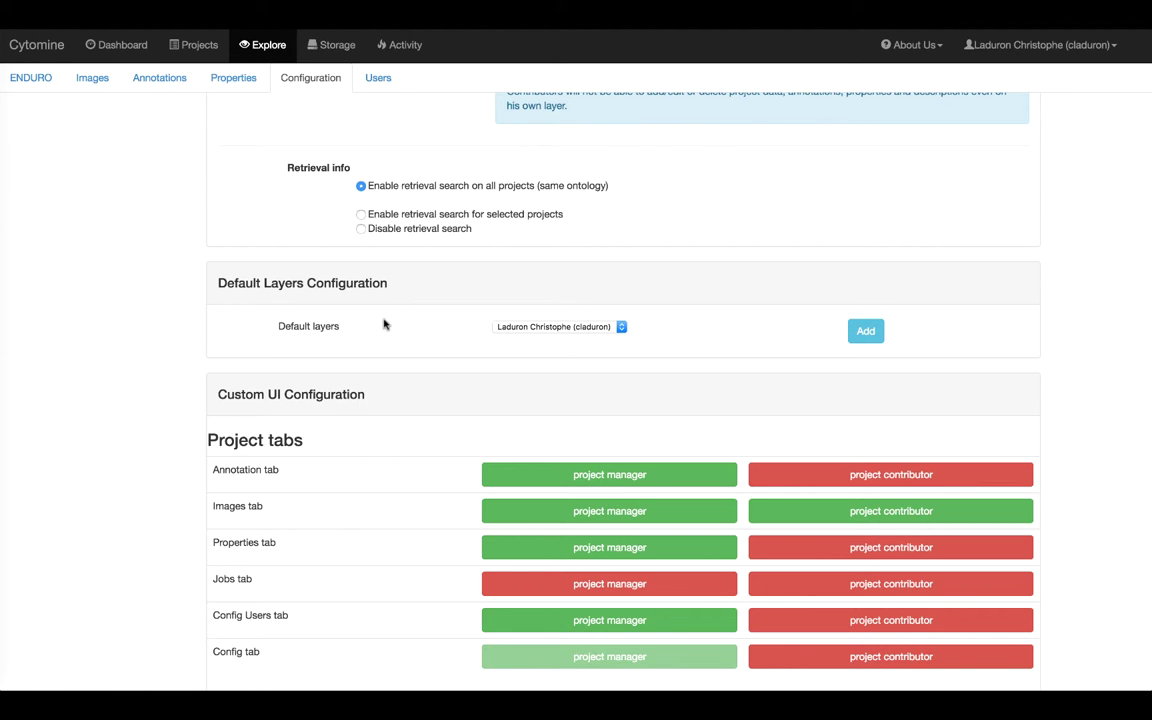
scroll(384, 324, down, 2)
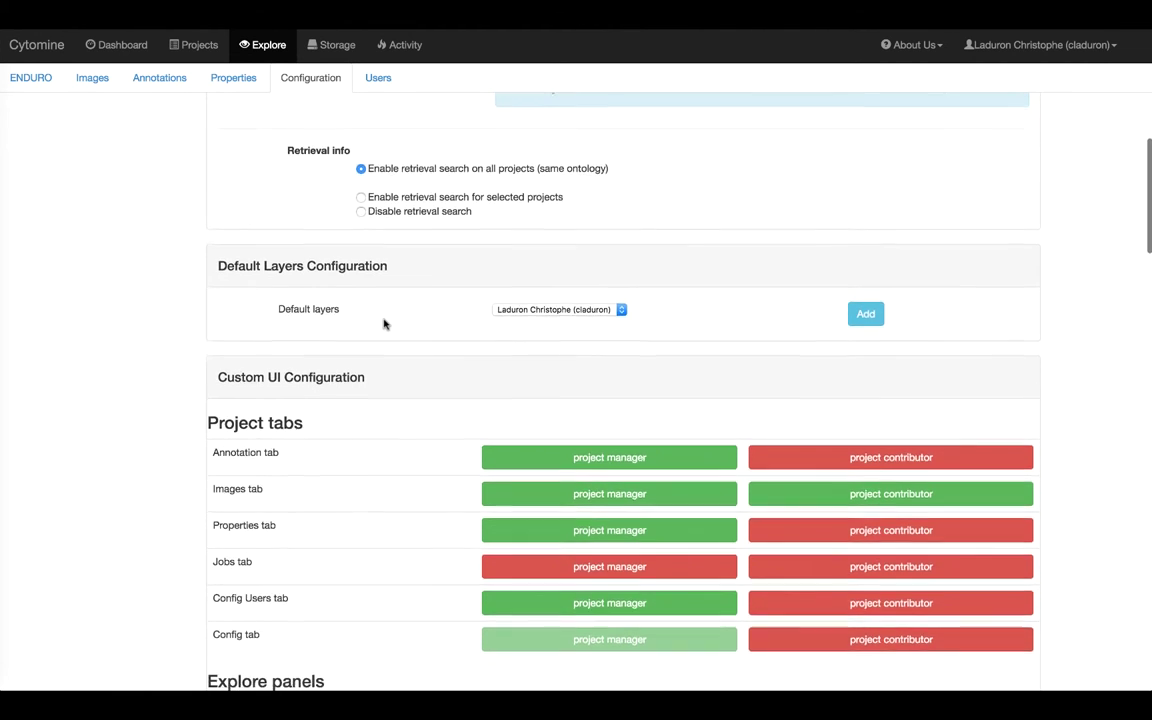
scroll(384, 324, down, 3)
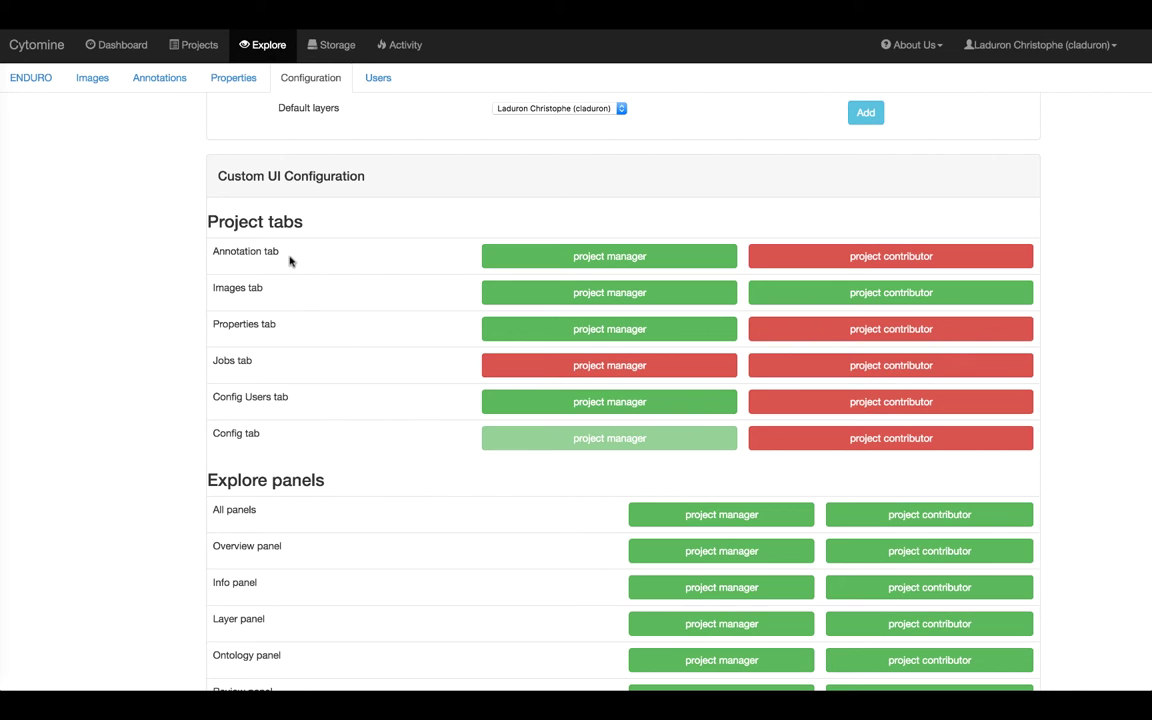
scroll(290, 260, down, 6)
scroll(290, 260, down, 4)
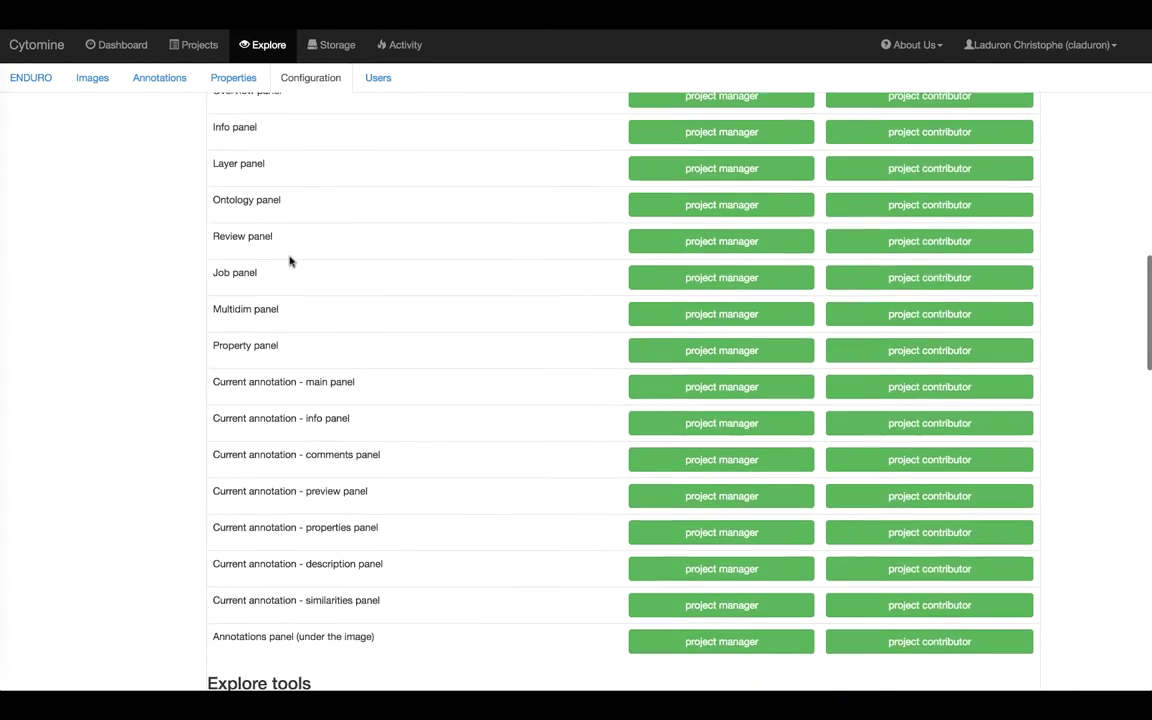
scroll(290, 260, down, 6)
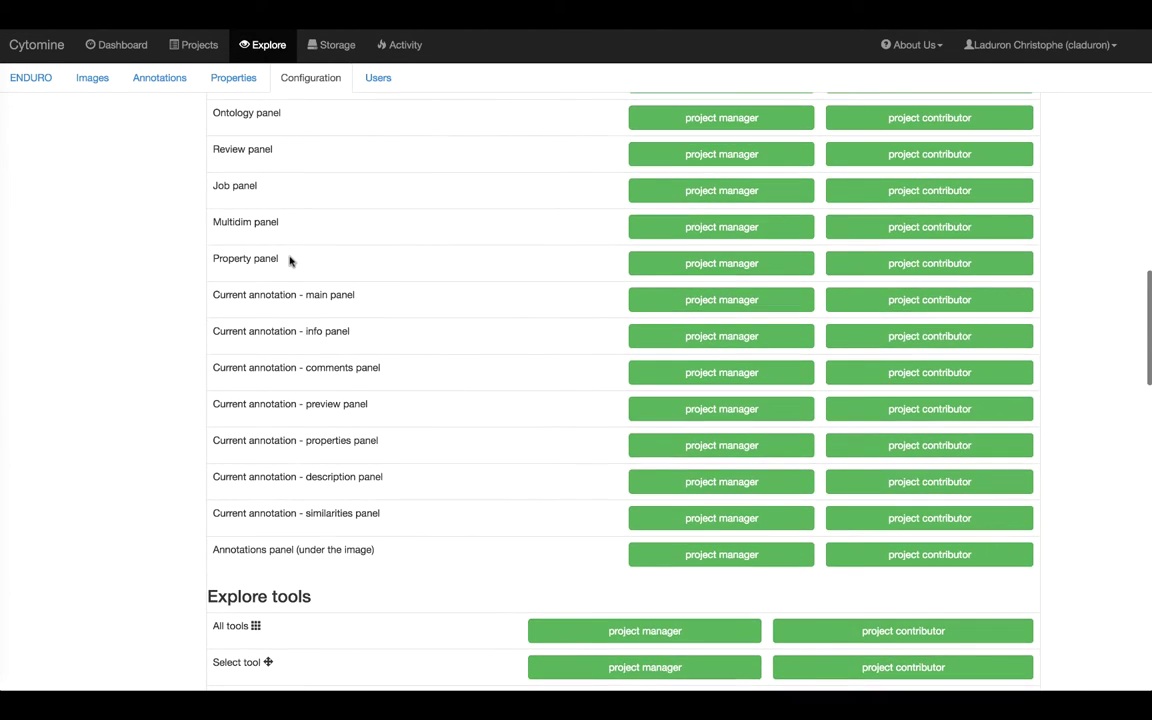
scroll(290, 260, down, 4)
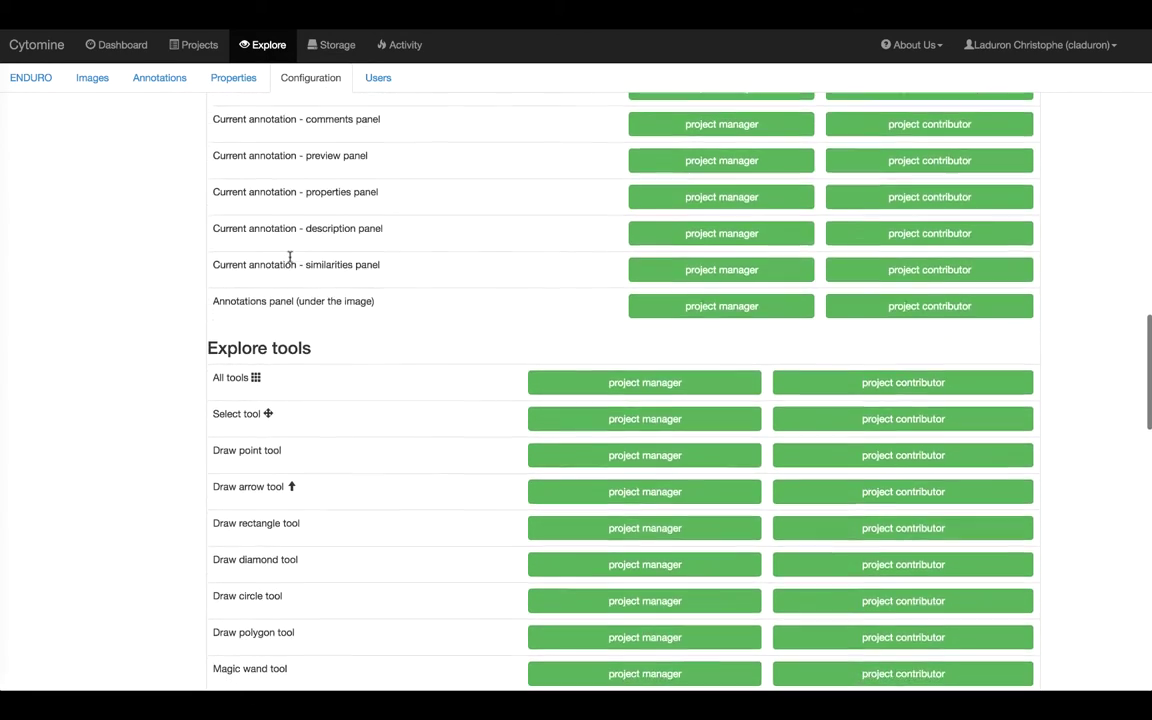
scroll(290, 260, down, 3)
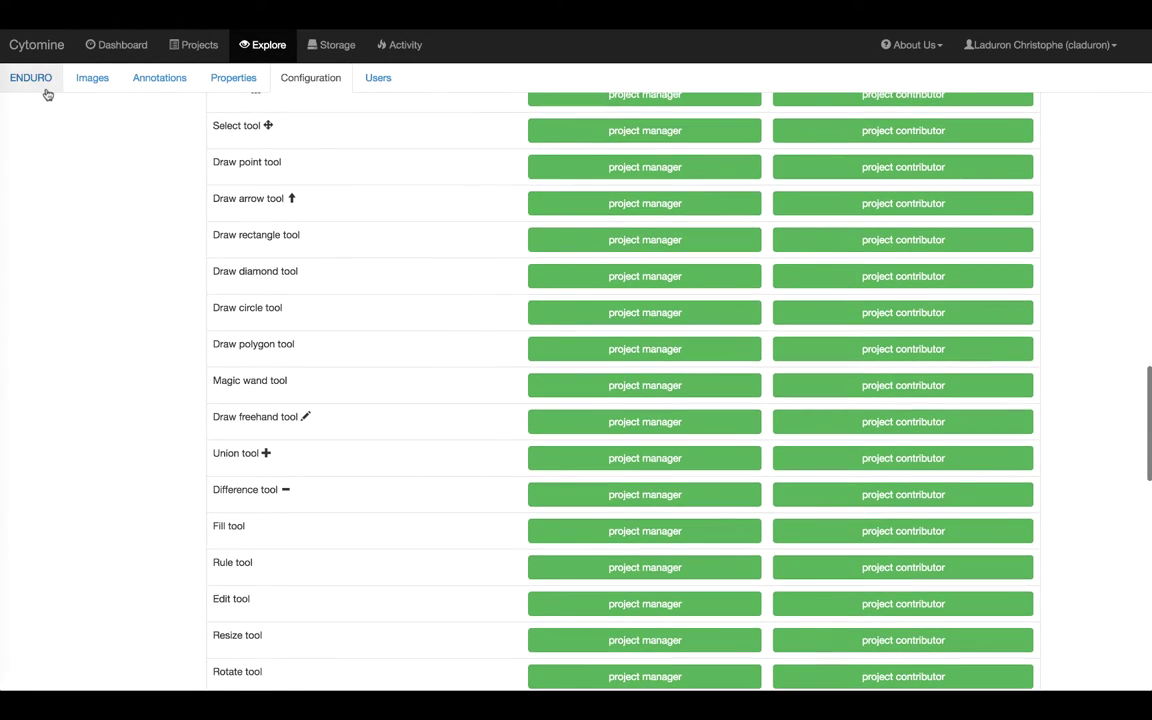
- View the ENDURO project's annotation charts by contributor and by term, and return to the project's configuration
click(41, 88)
scroll(490, 368, down, 8)
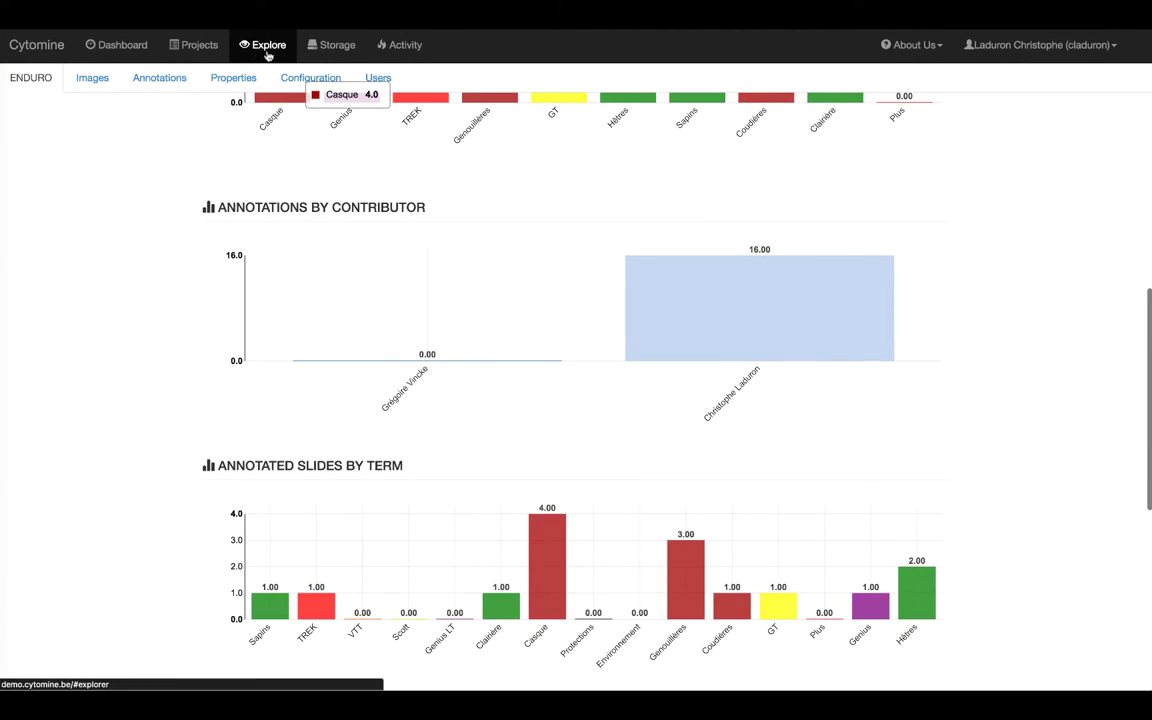
click(302, 82)
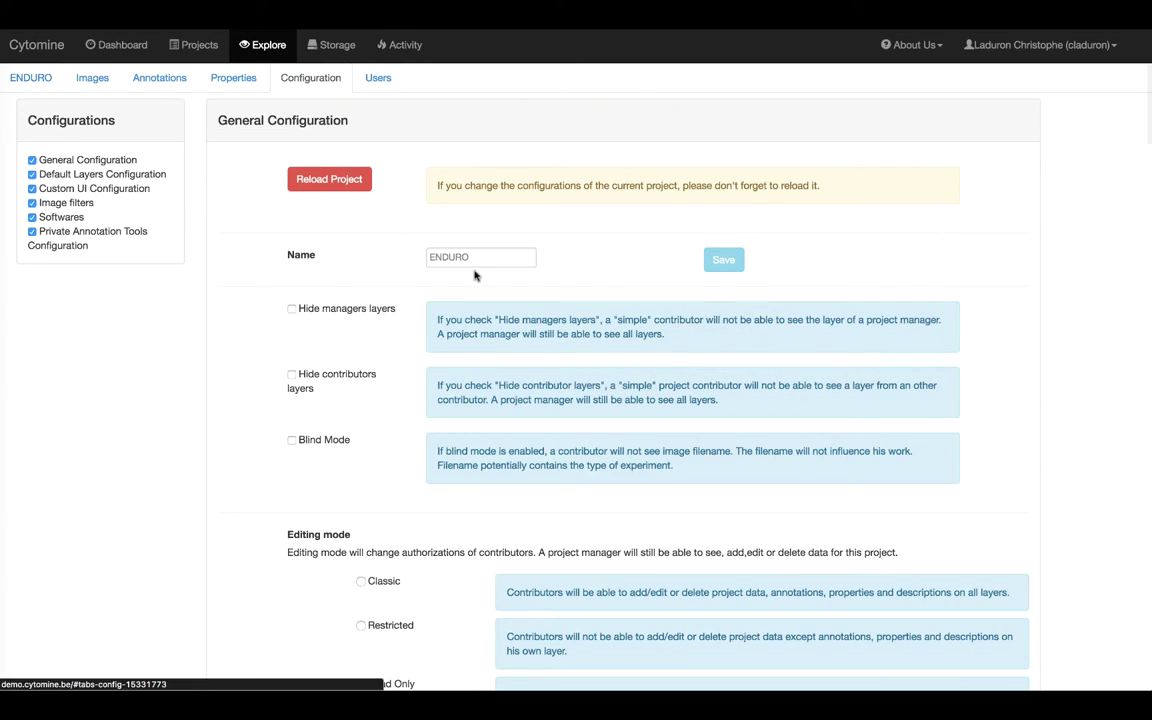
- Compare manager and contributor permissions for project tabs, explore panels, explore tools and project graphs in the custom interface configuration
scroll(474, 274, down, 15)
scroll(474, 275, up, 5)
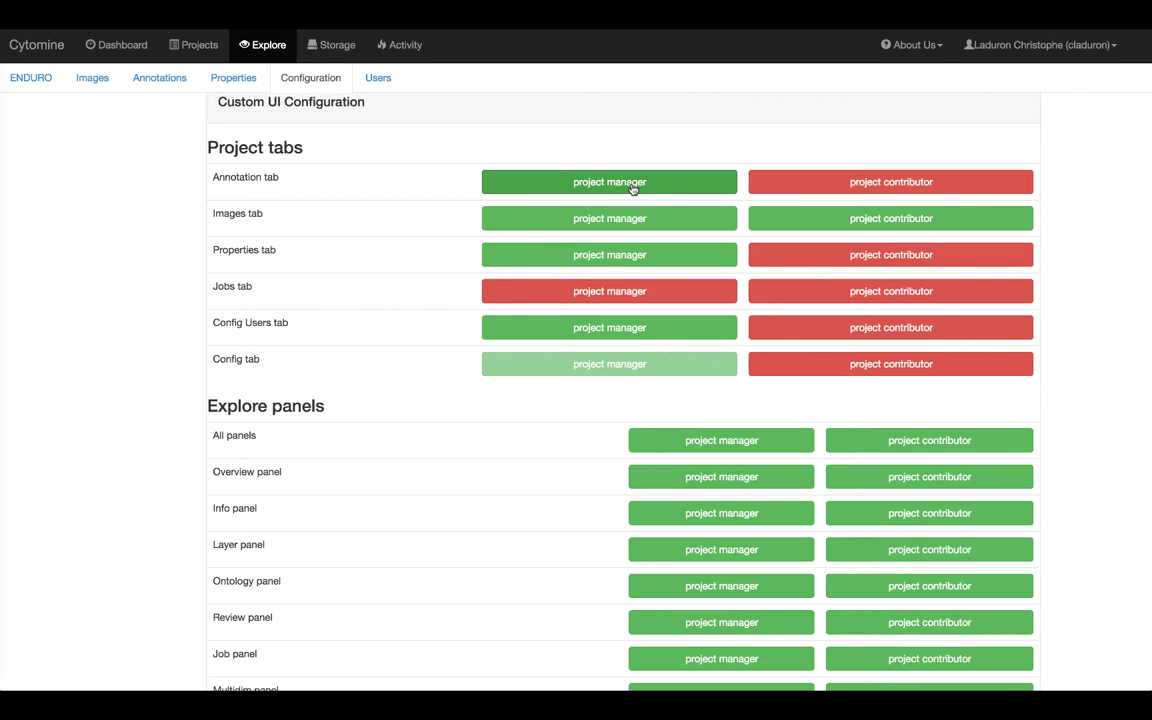
scroll(632, 188, down, 5)
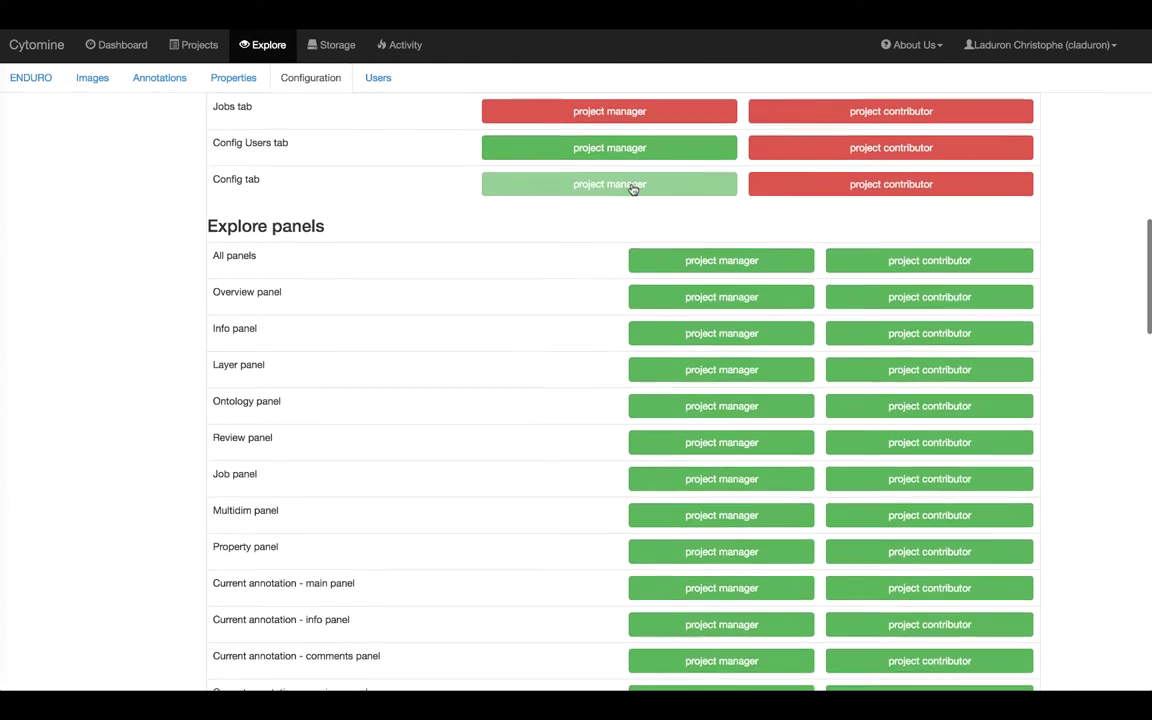
scroll(632, 188, down, 4)
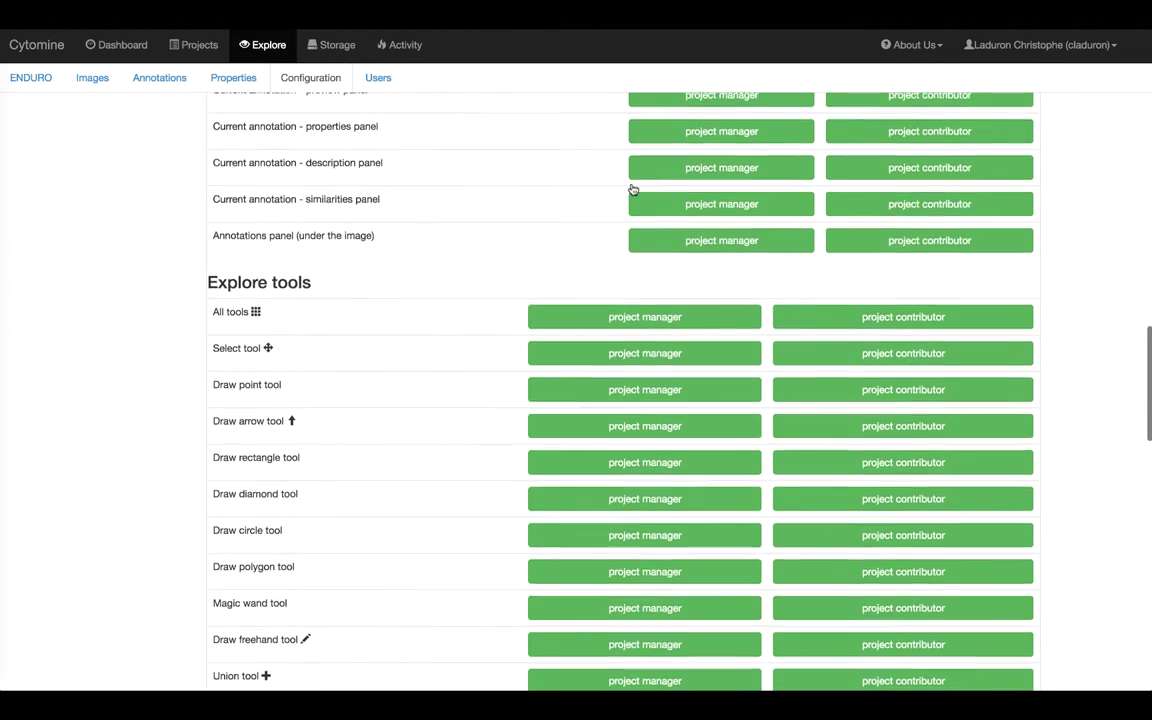
scroll(632, 188, down, 1)
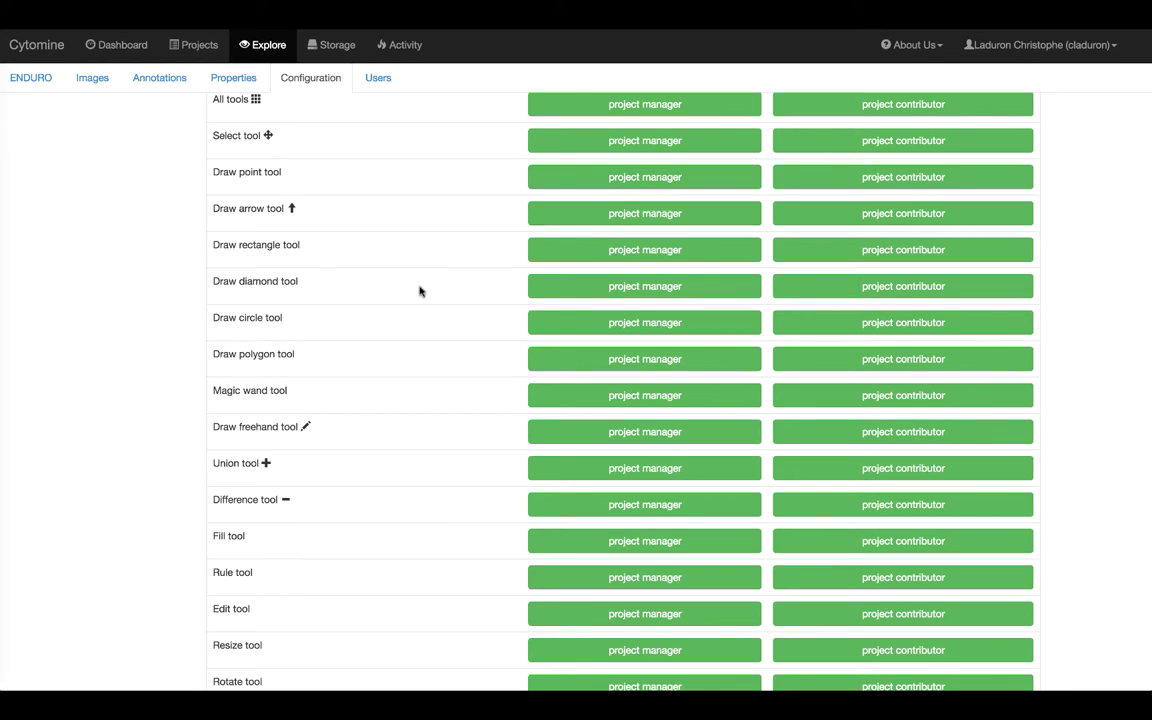
scroll(399, 296, down, 4)
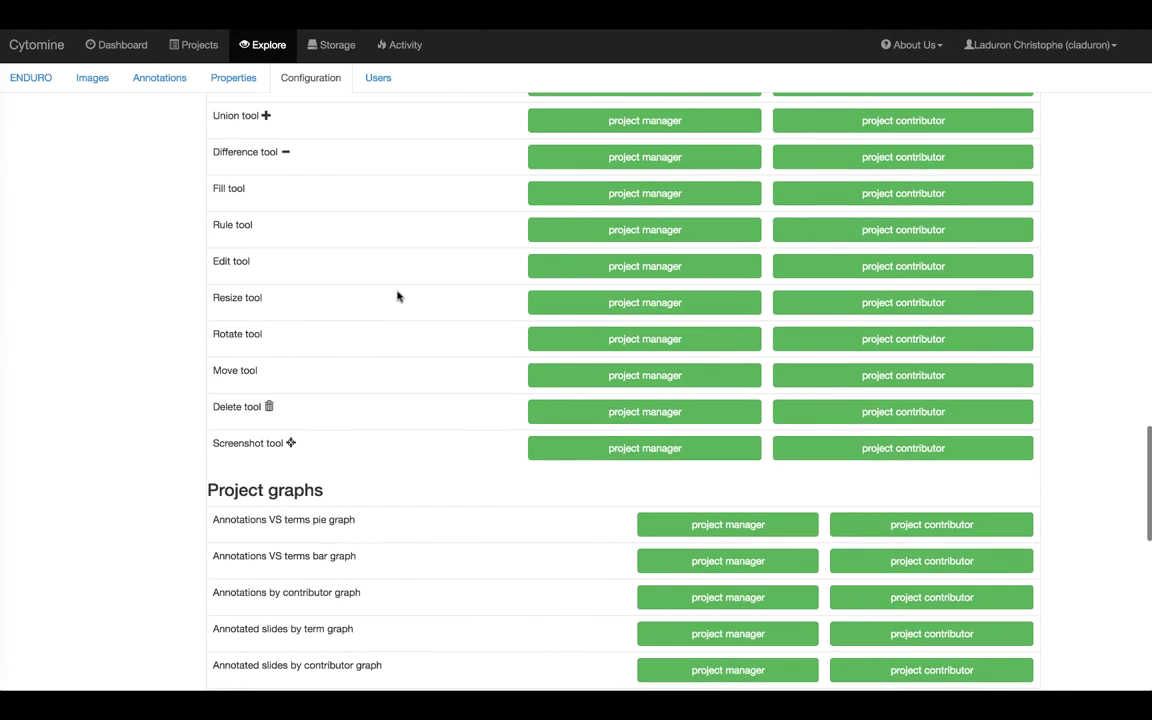
- Switch the Edit tool and Resize tool permissions off and back on for both project managers and project contributors
click(652, 268)
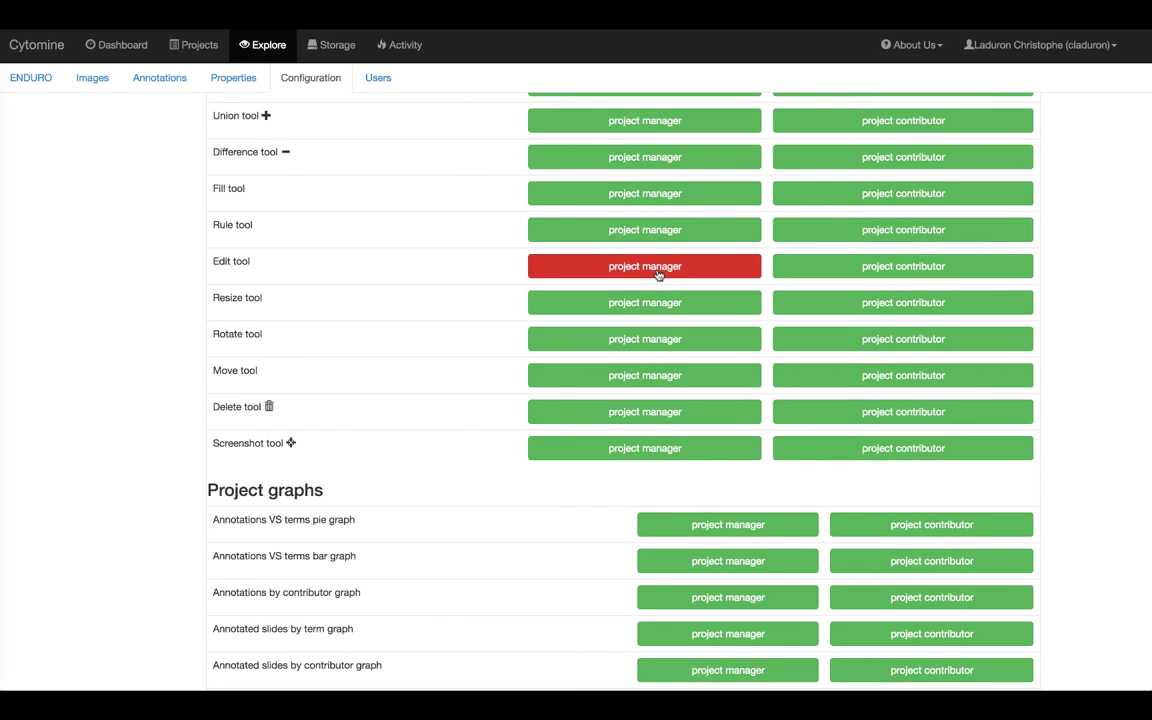
click(658, 272)
click(827, 266)
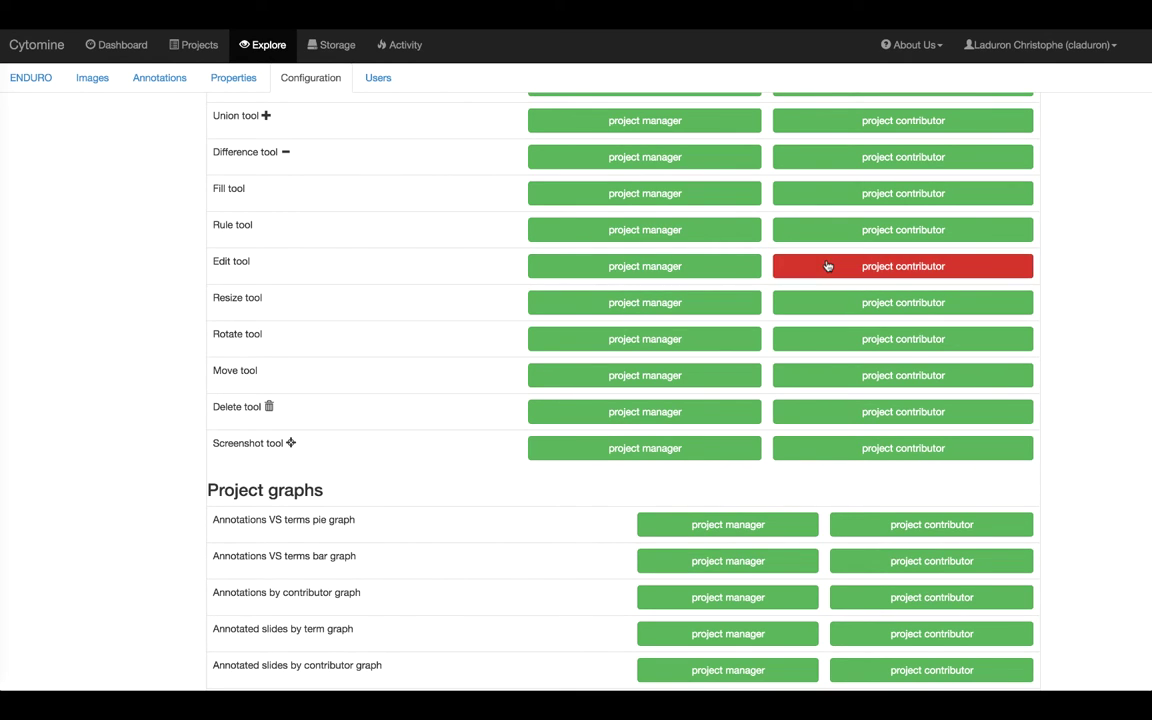
click(827, 266)
click(710, 301)
click(805, 307)
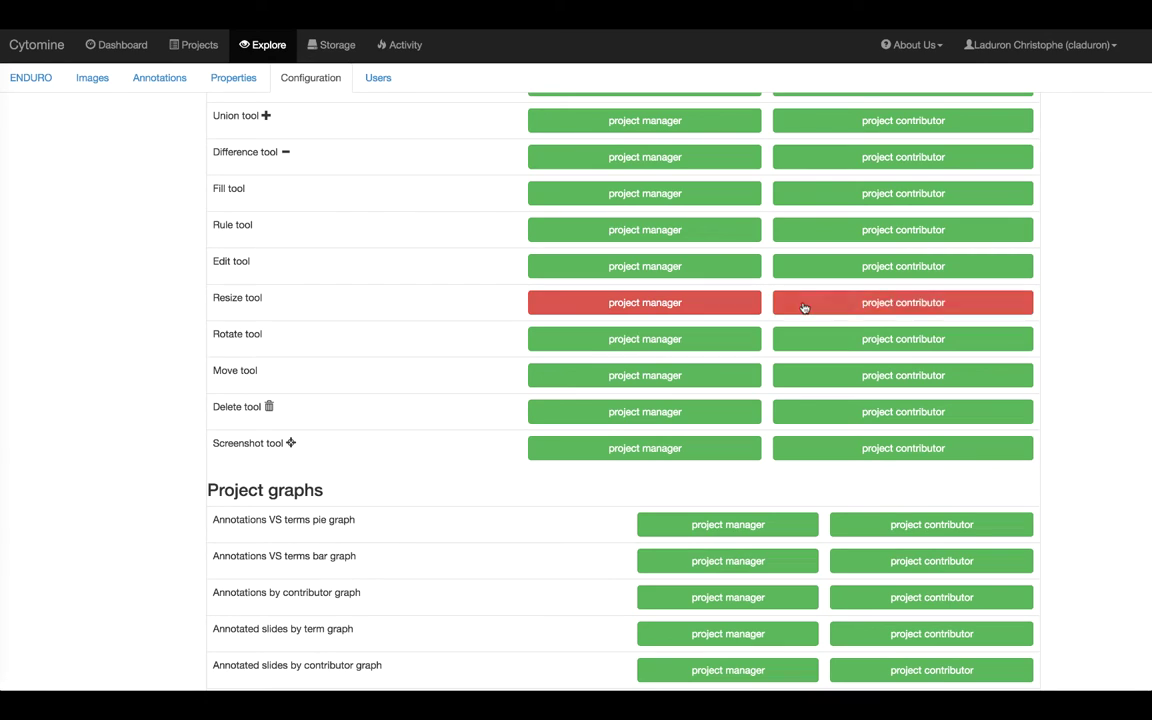
click(805, 307)
click(712, 301)
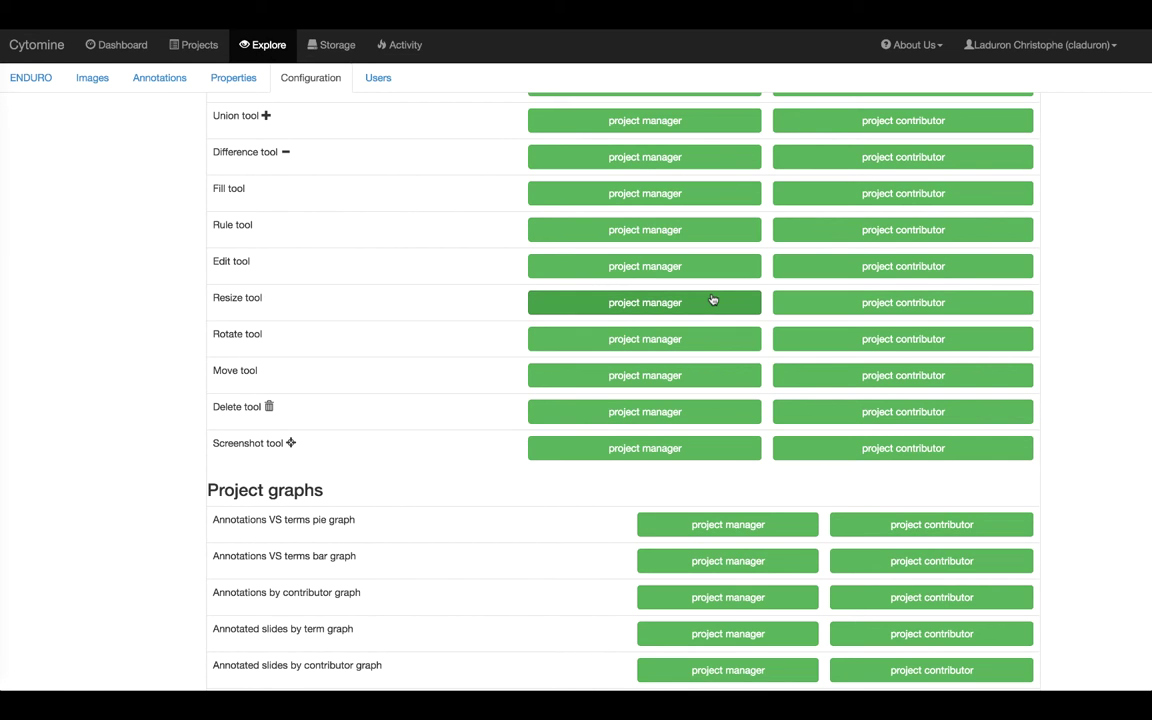
- Examine the project graph permissions, image filters, softwares and private annotation tools settings, and return to the general configuration
scroll(712, 300, down, 5)
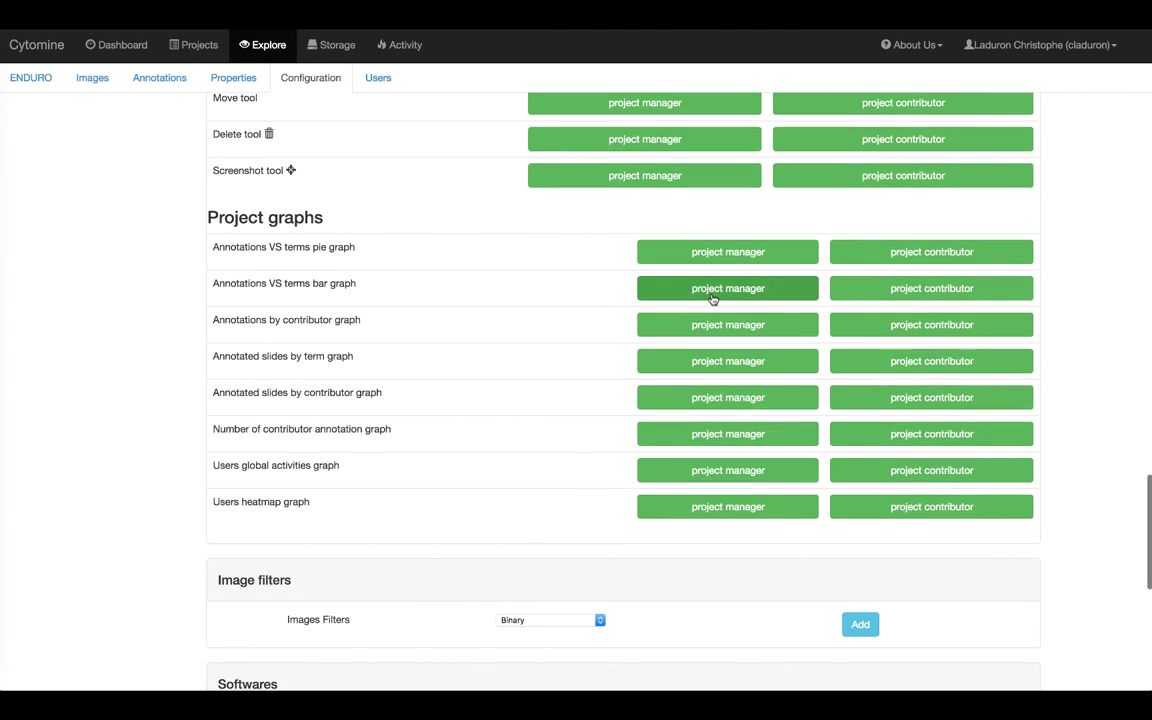
scroll(712, 298, down, 8)
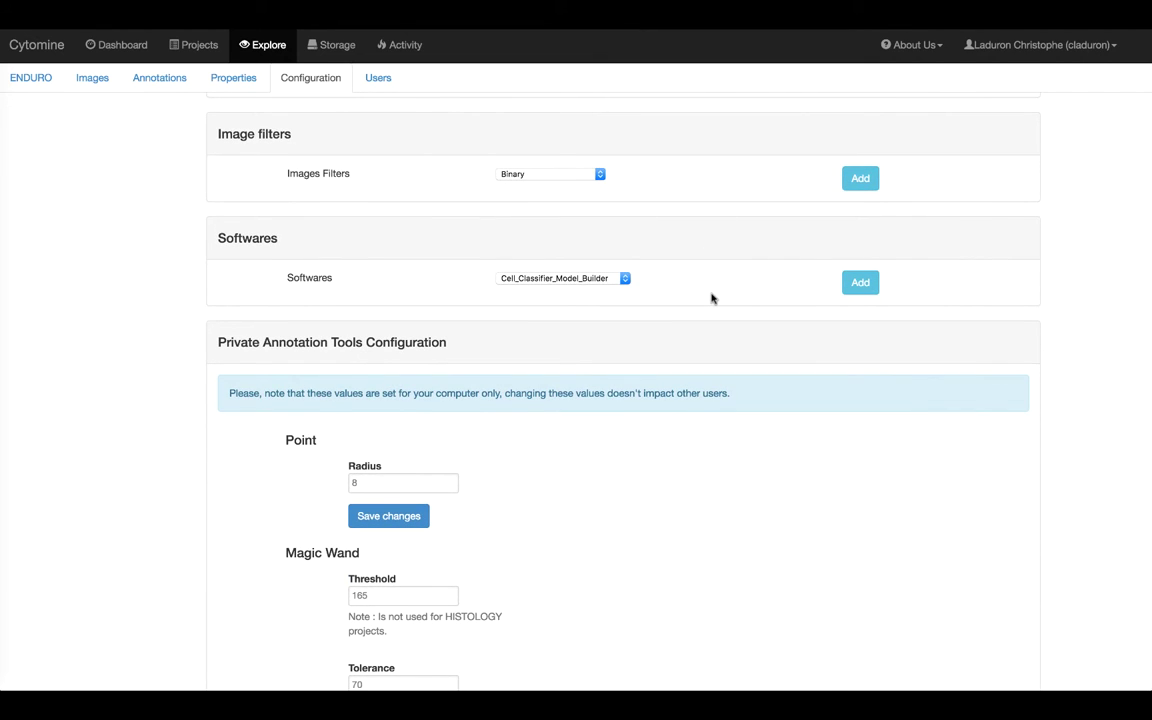
scroll(712, 298, down, 4)
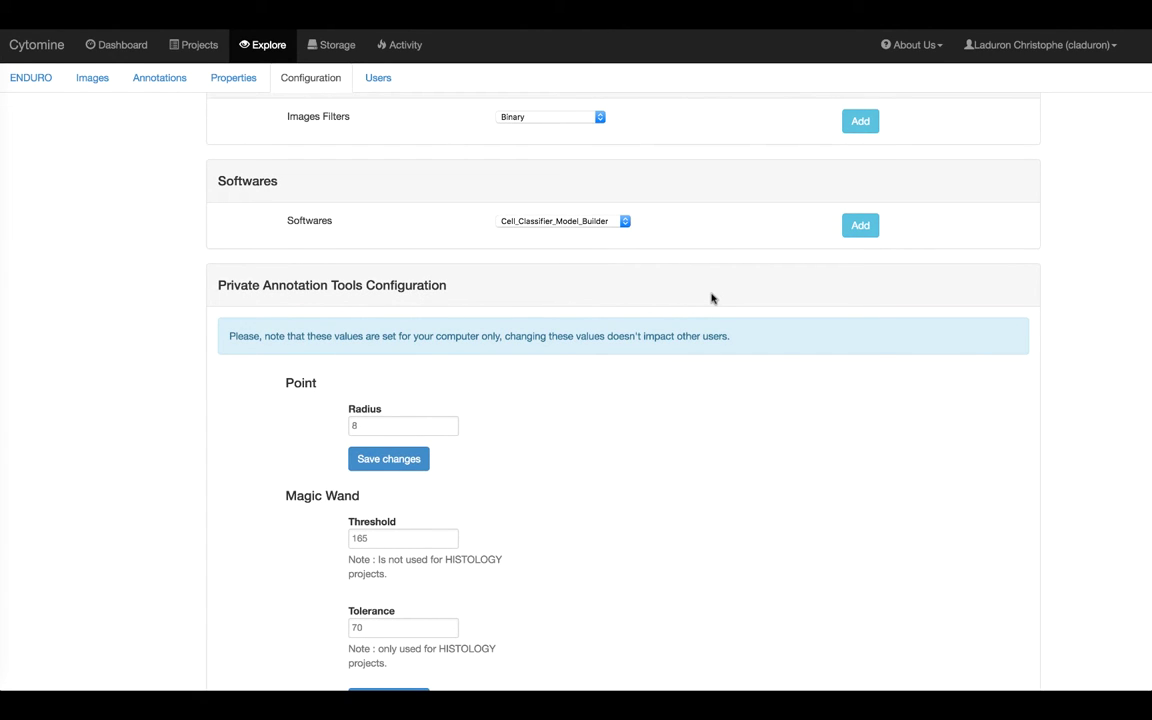
scroll(712, 298, down, 2)
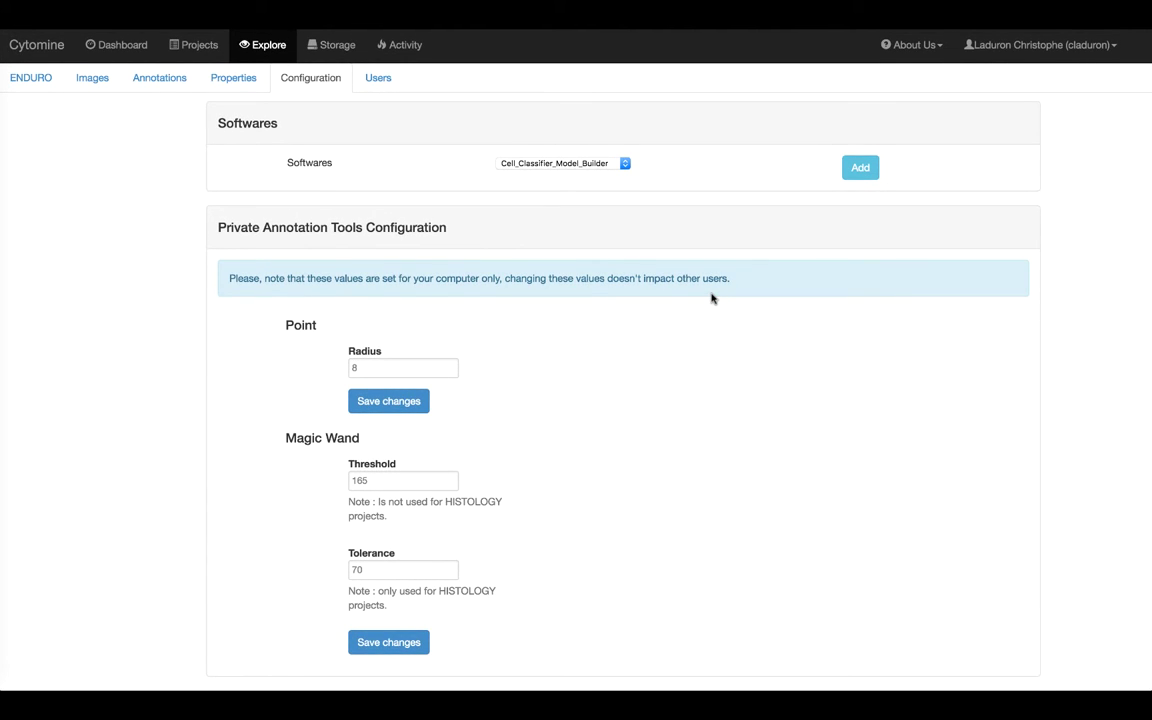
scroll(712, 298, up, 10)
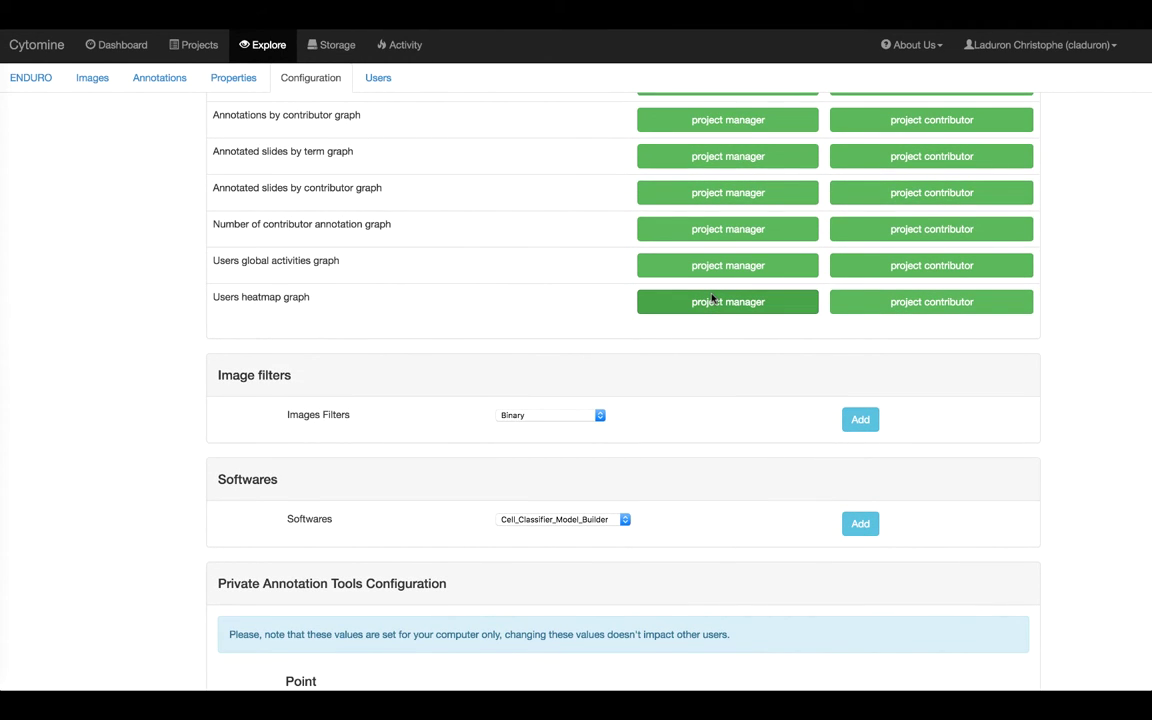
scroll(712, 298, up, 20)
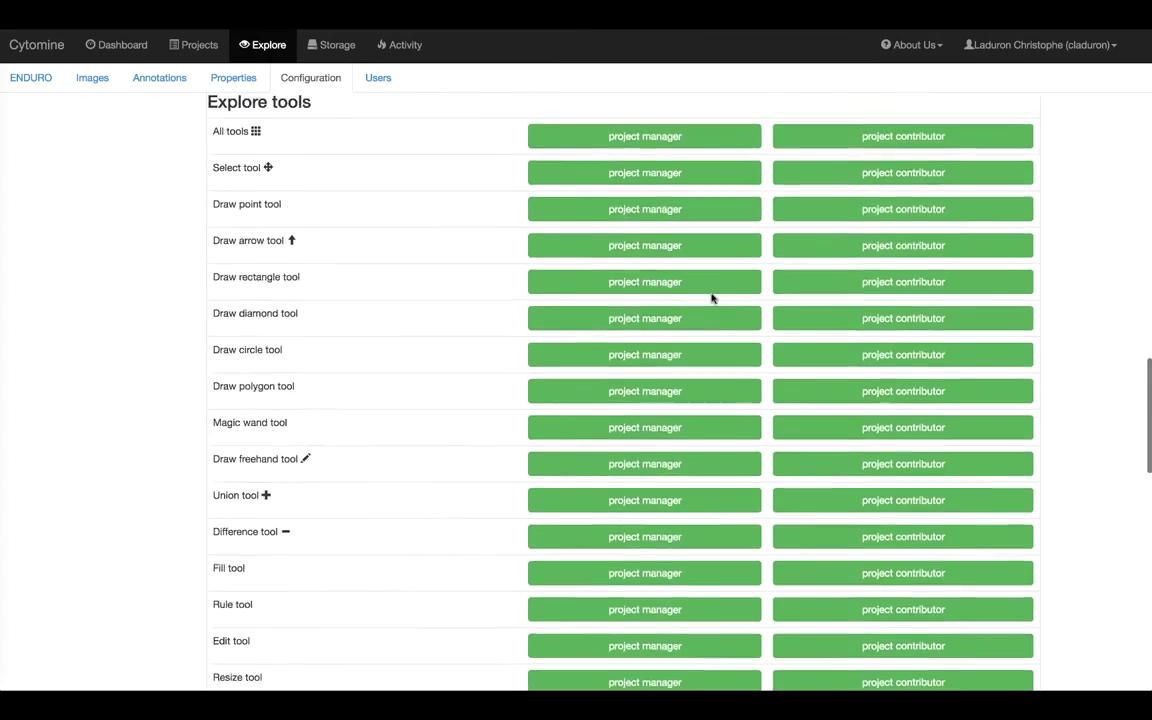
scroll(712, 298, up, 20)
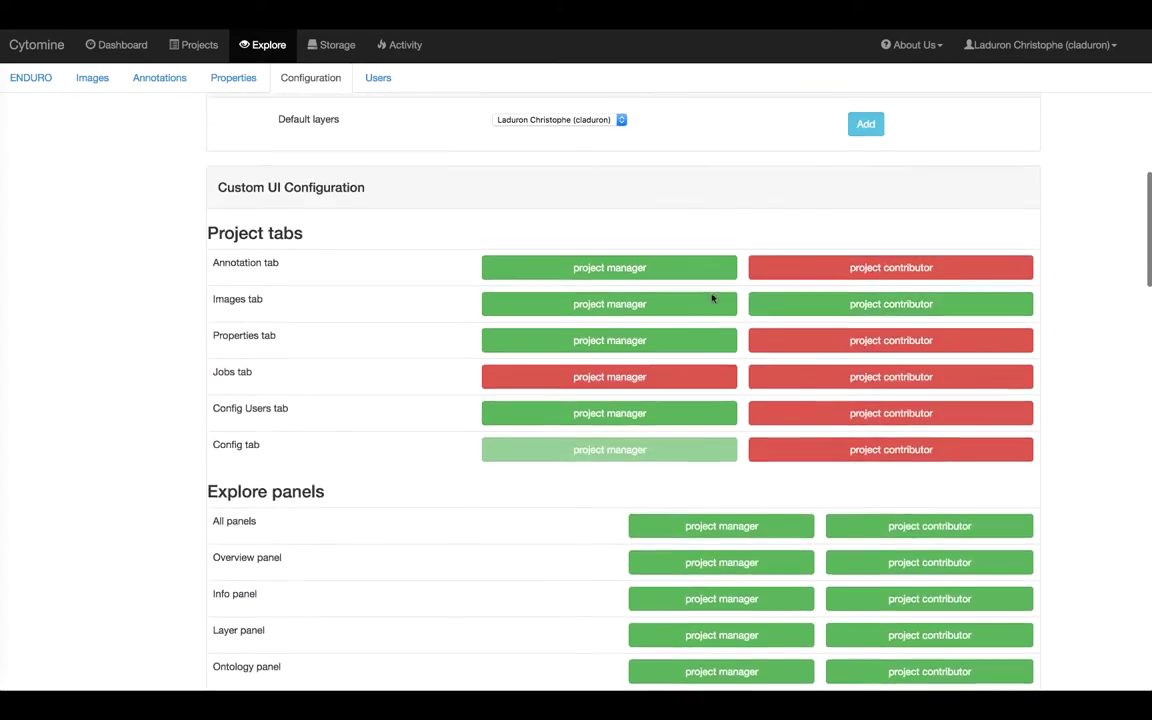
scroll(712, 298, up, 15)
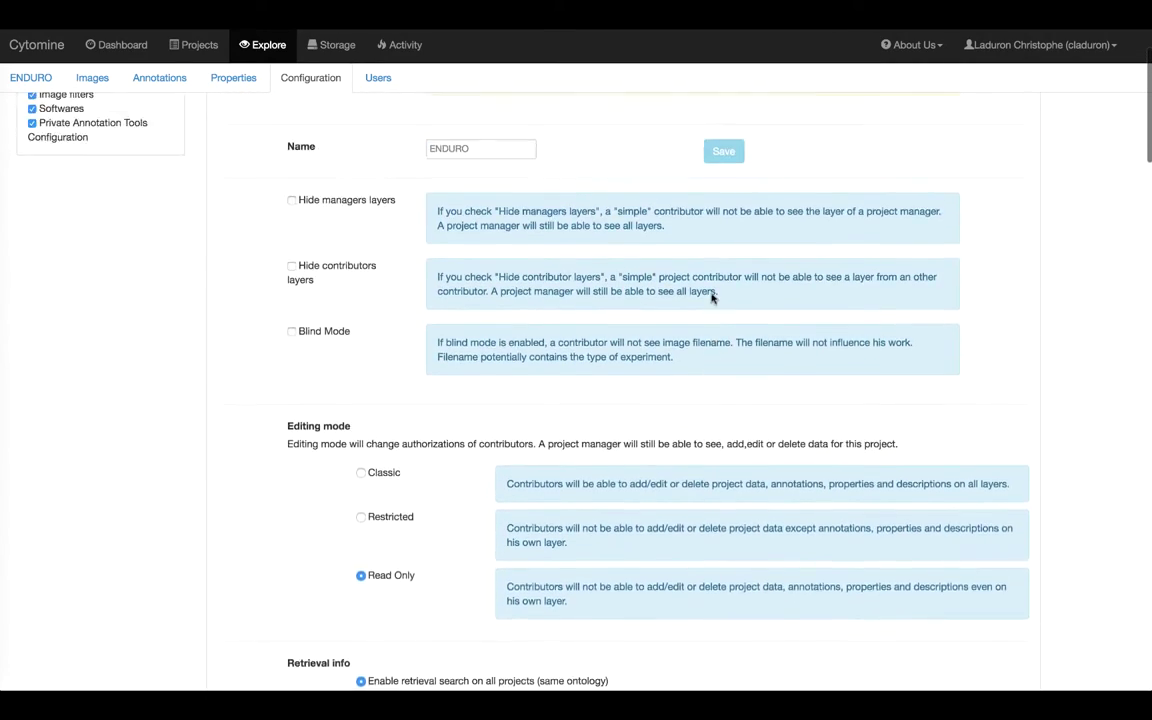
scroll(712, 298, up, 3)
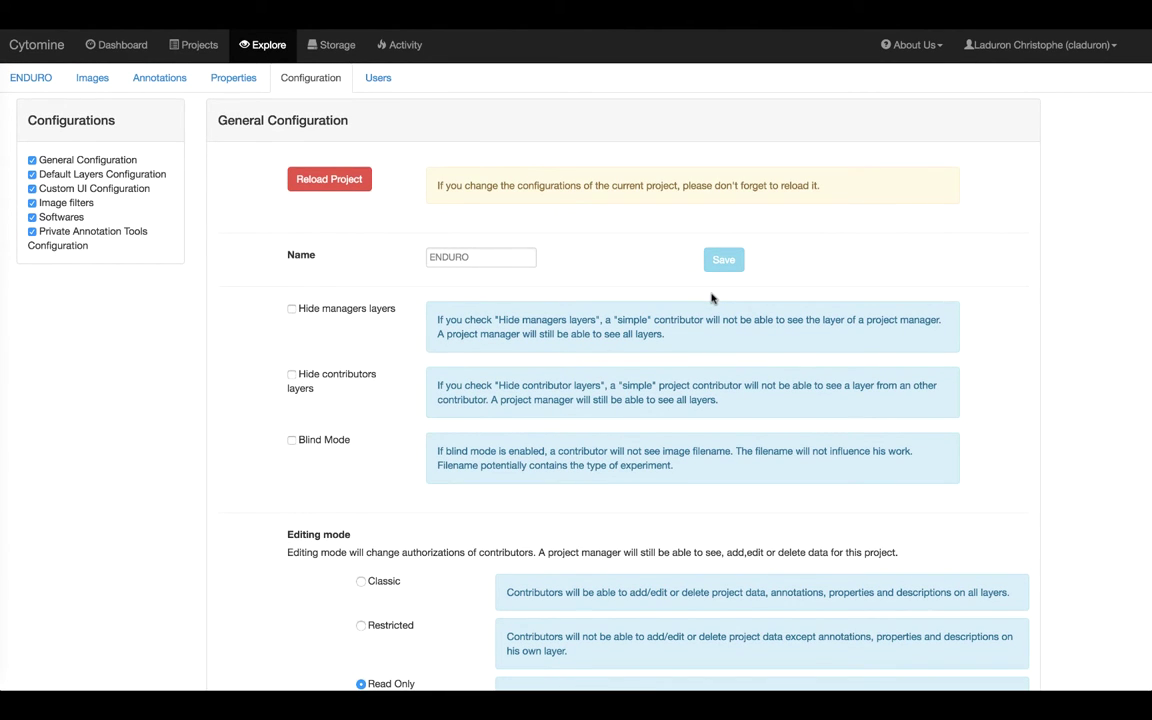
- View the project's user settings and the users available as project representatives, leaving the selection as it is
click(378, 77)
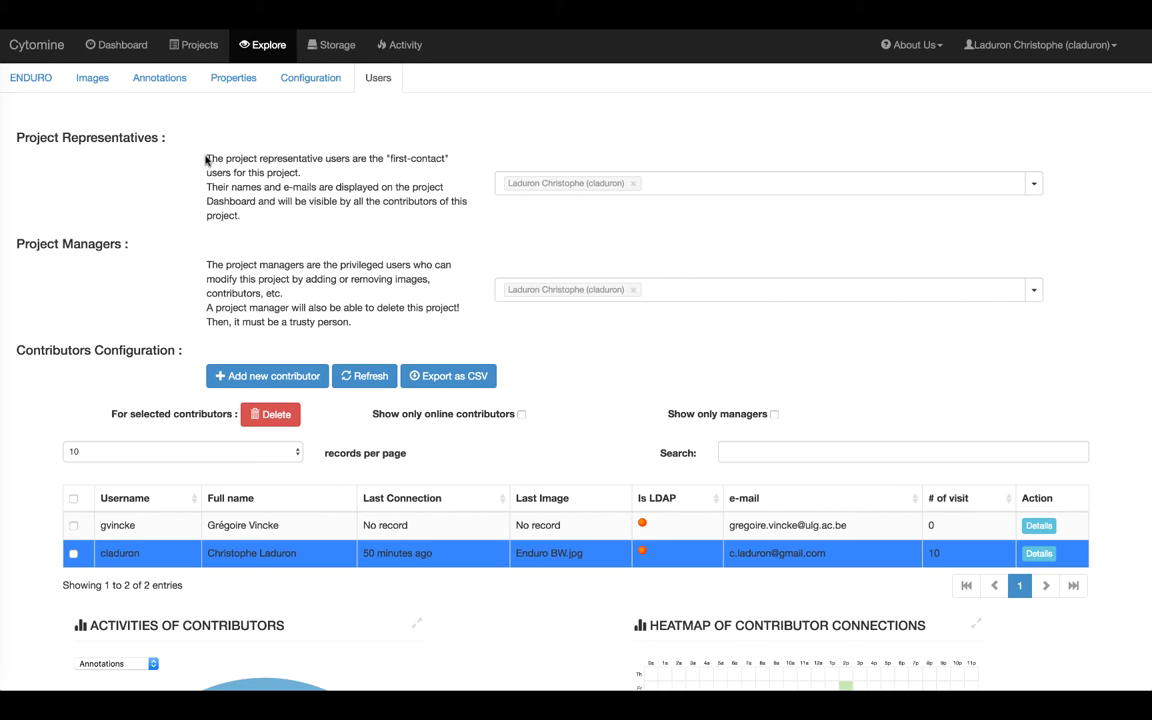
click(1035, 192)
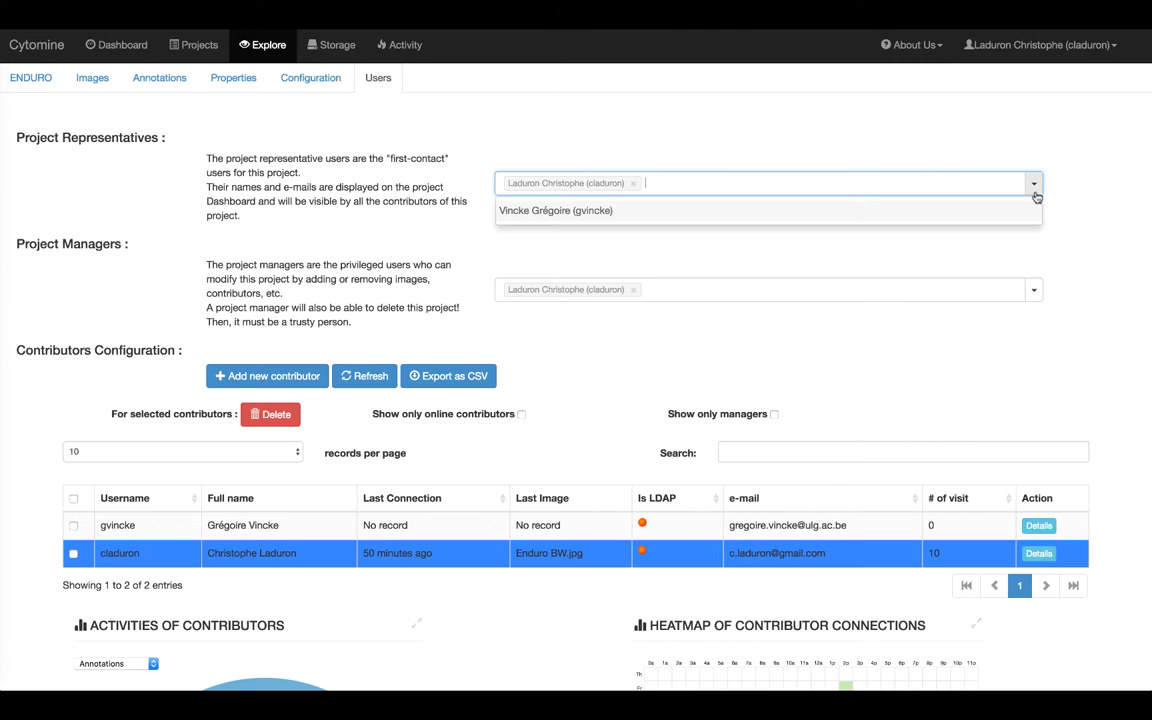
click(1048, 240)
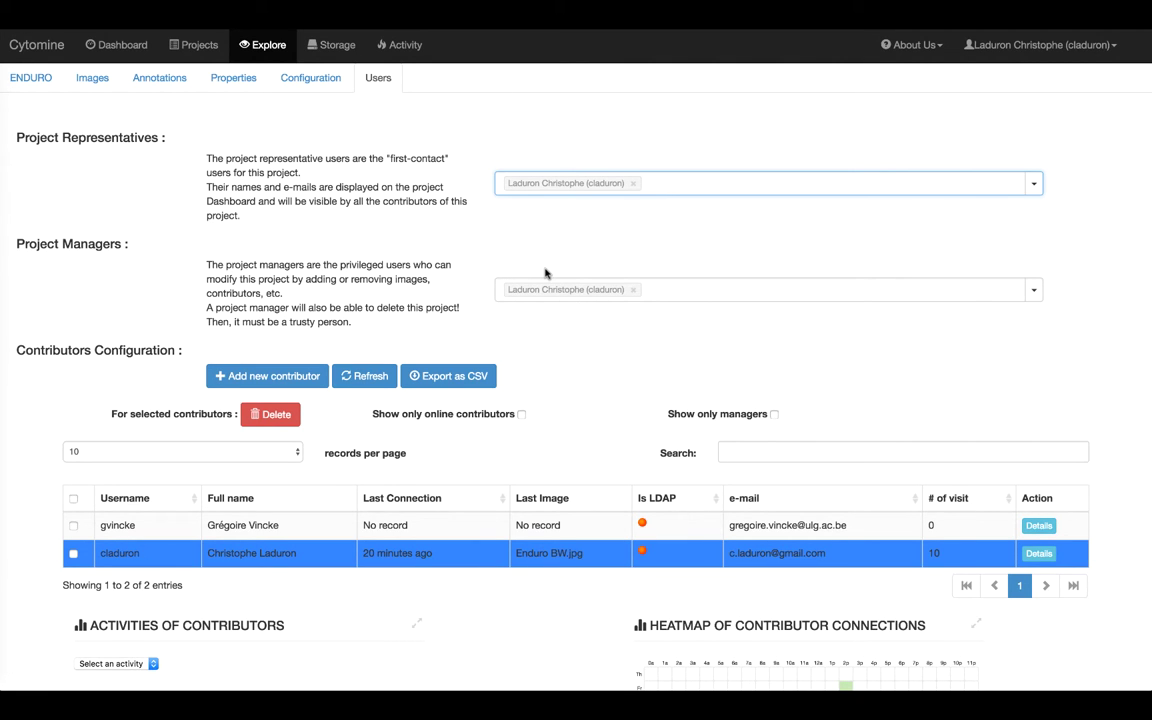
- Browse the users who can be added by name as new ENDURO contributors, and close the dialog without adding anyone
scroll(545, 272, down, 3)
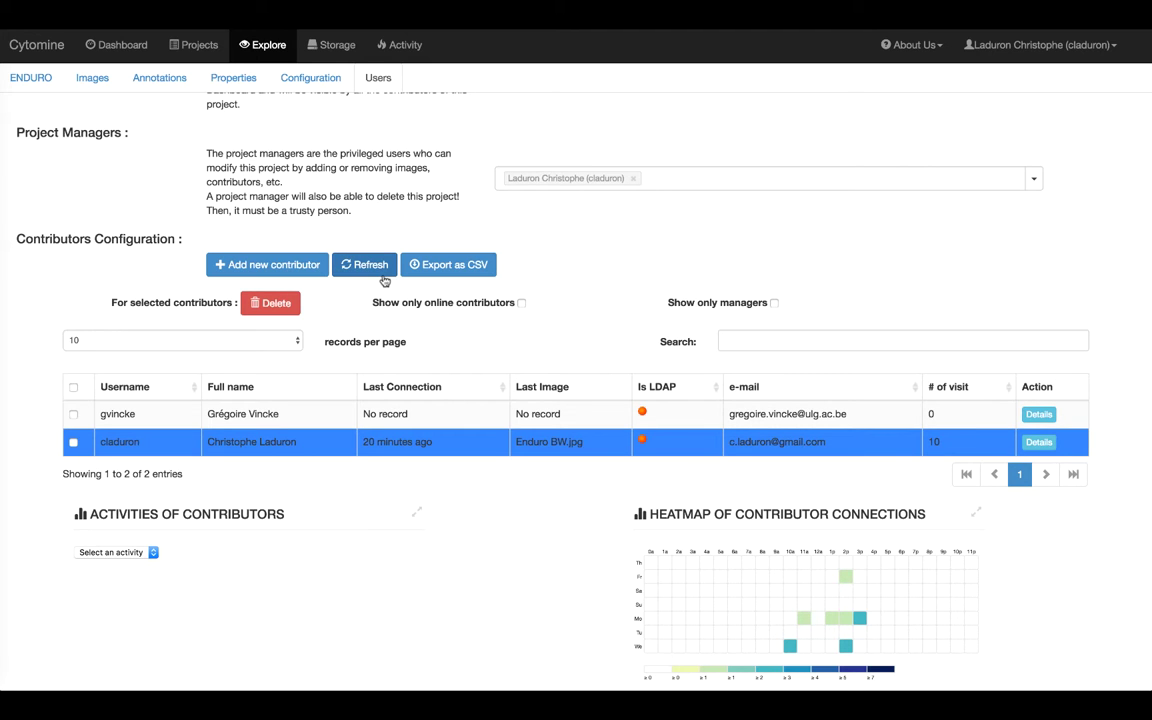
click(311, 267)
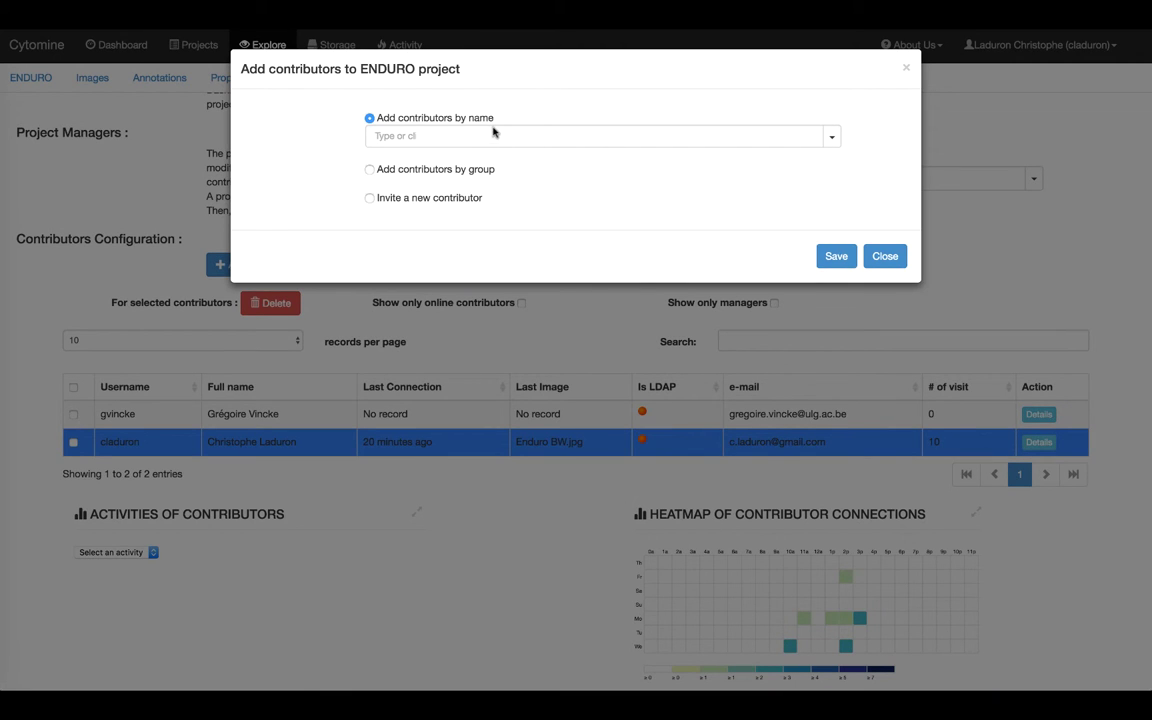
click(829, 140)
scroll(646, 180, down, 1)
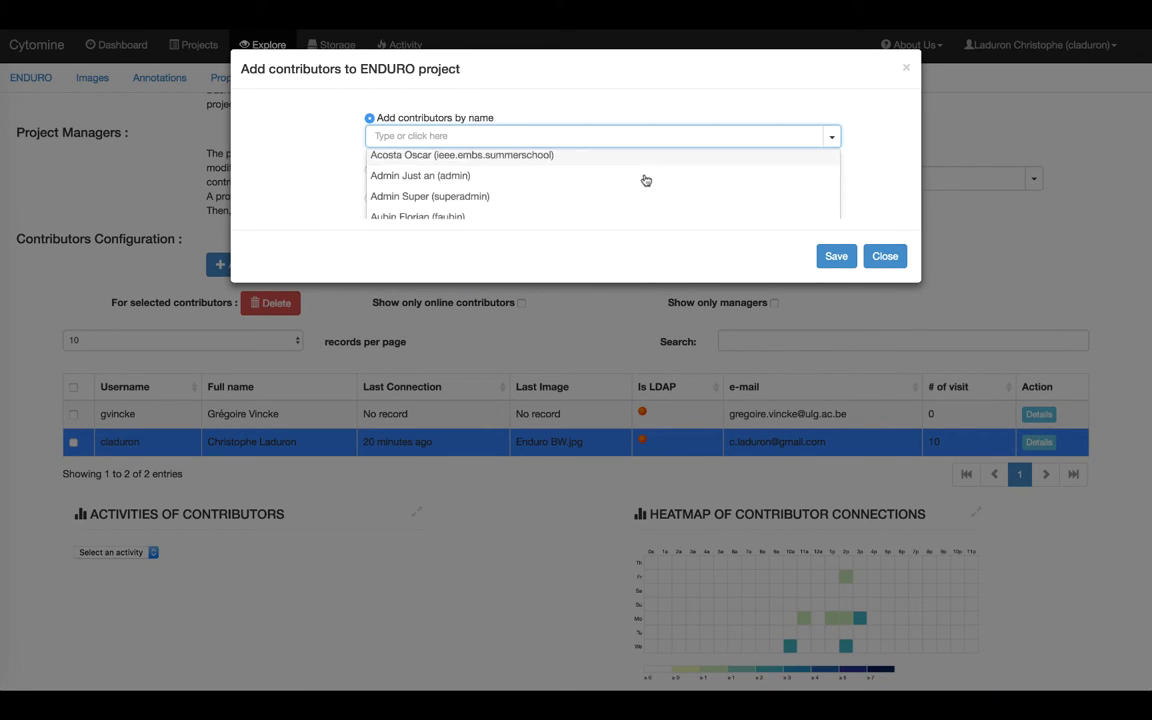
scroll(646, 180, down, 10)
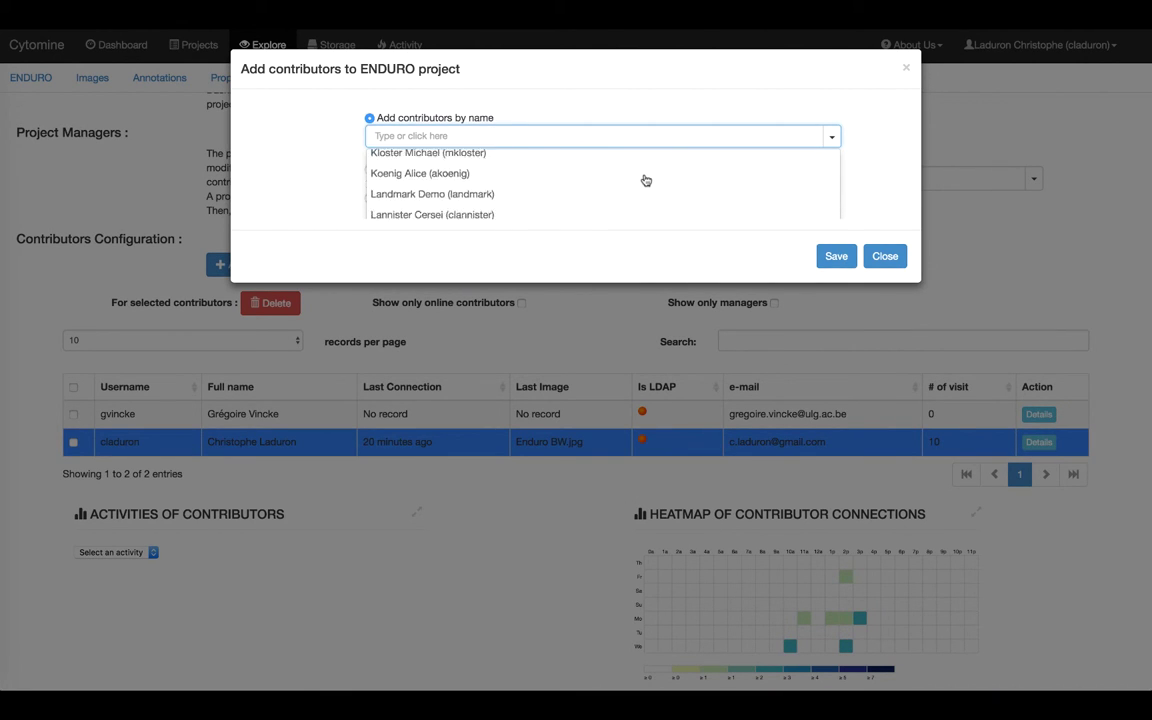
scroll(646, 180, down, 10)
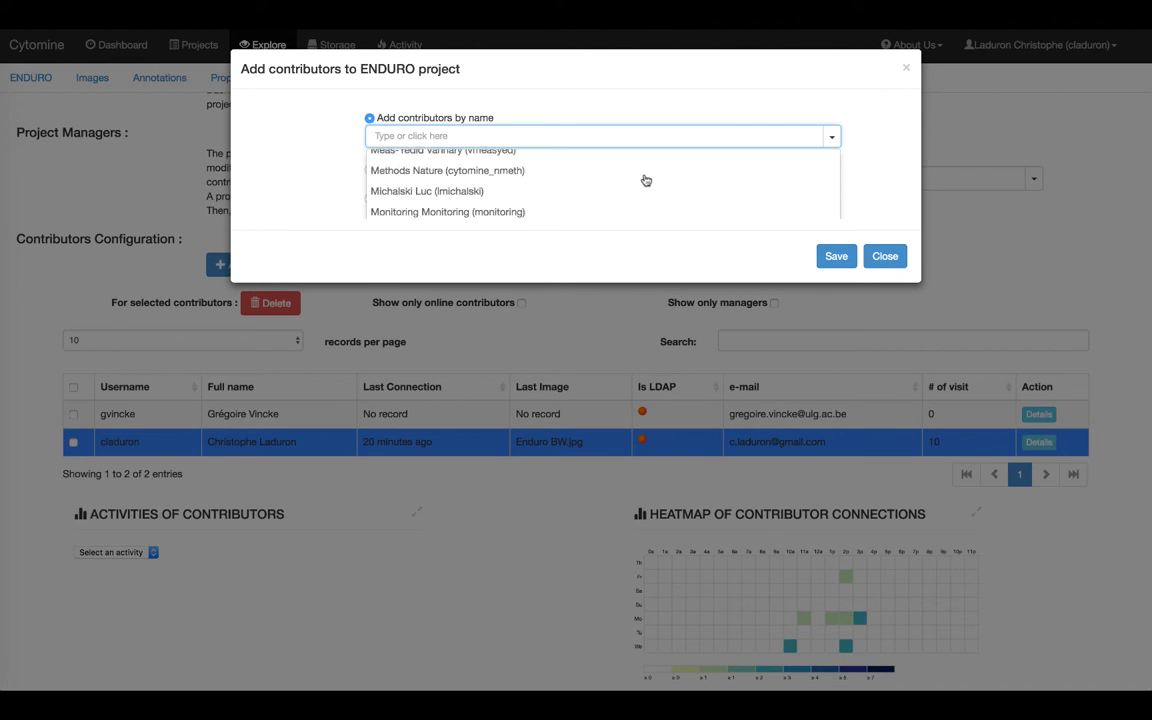
scroll(646, 180, down, 10)
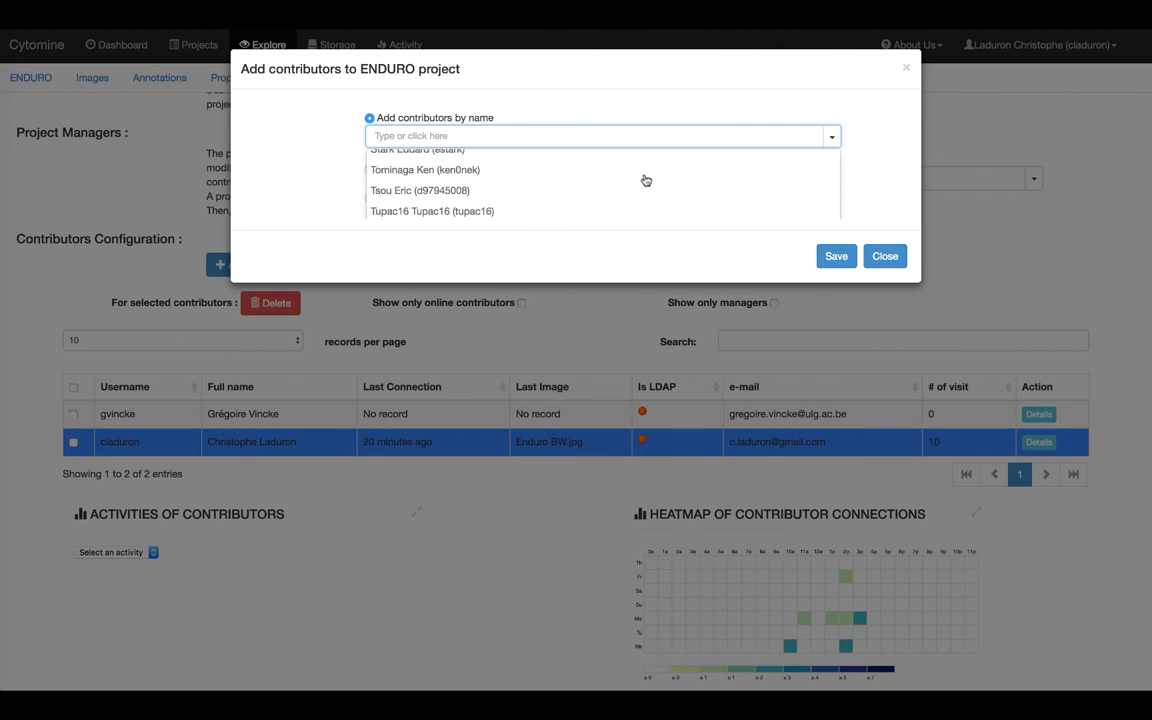
scroll(646, 180, down, 10)
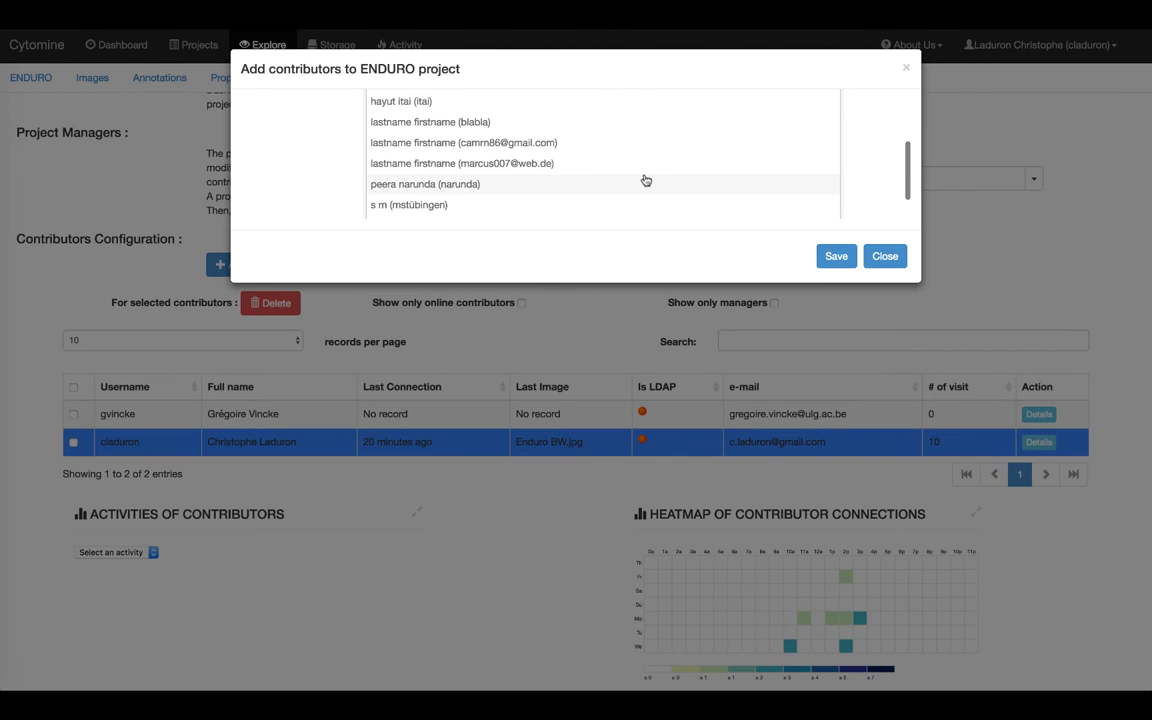
click(883, 262)
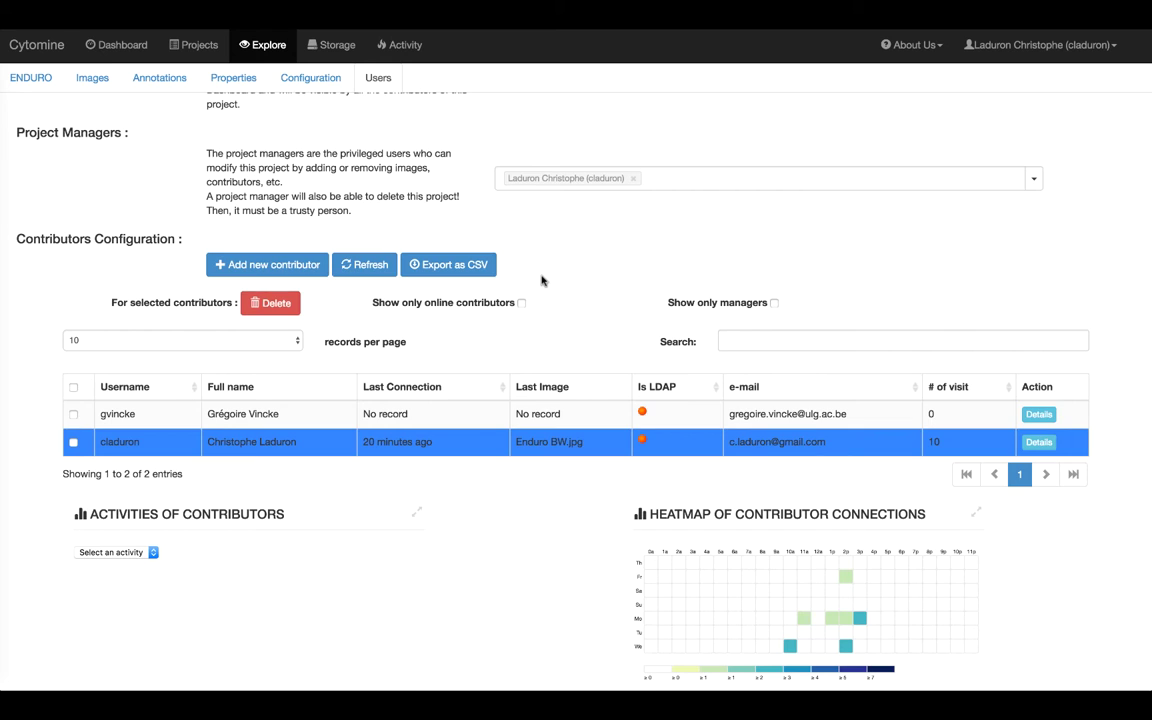
- Examine the contributor statistics, showing the activities chart for Connections and for Annotations
scroll(541, 280, down, 3)
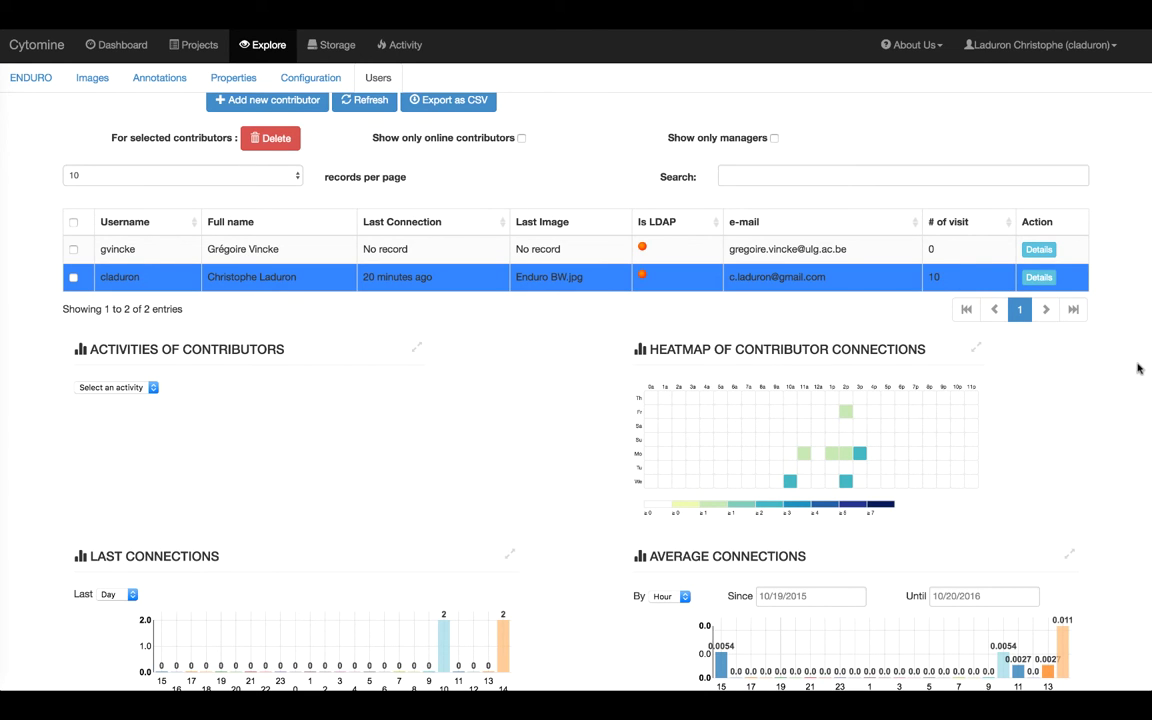
scroll(392, 350, down, 1)
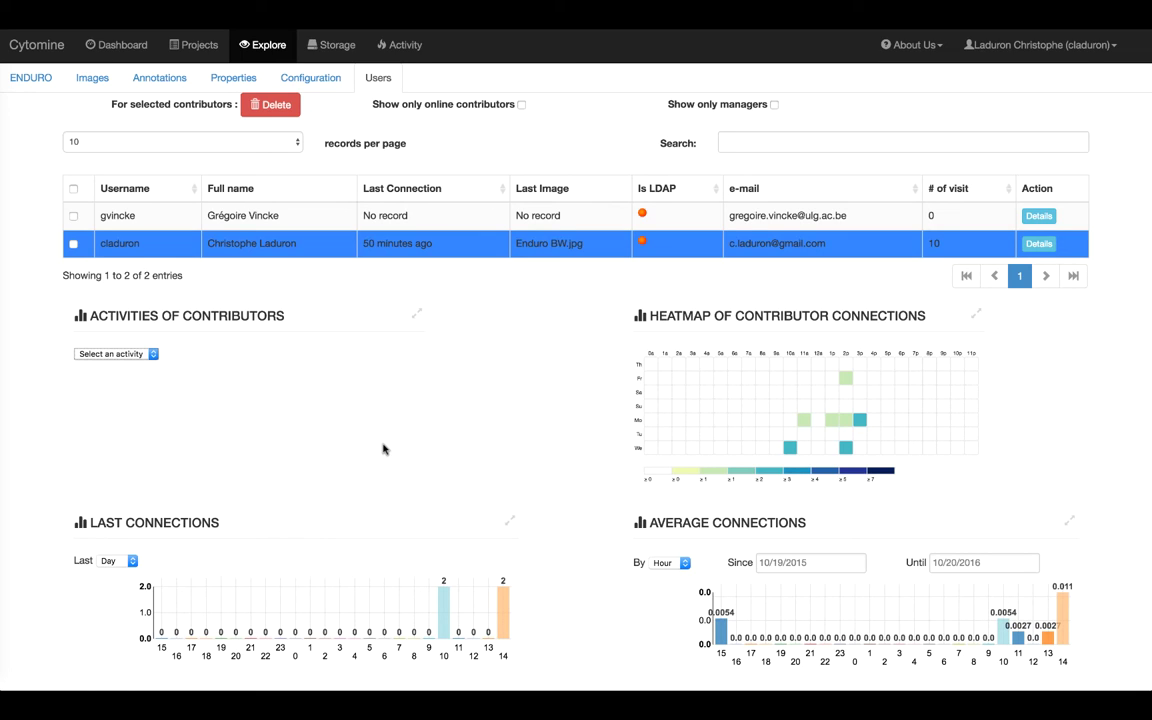
click(153, 357)
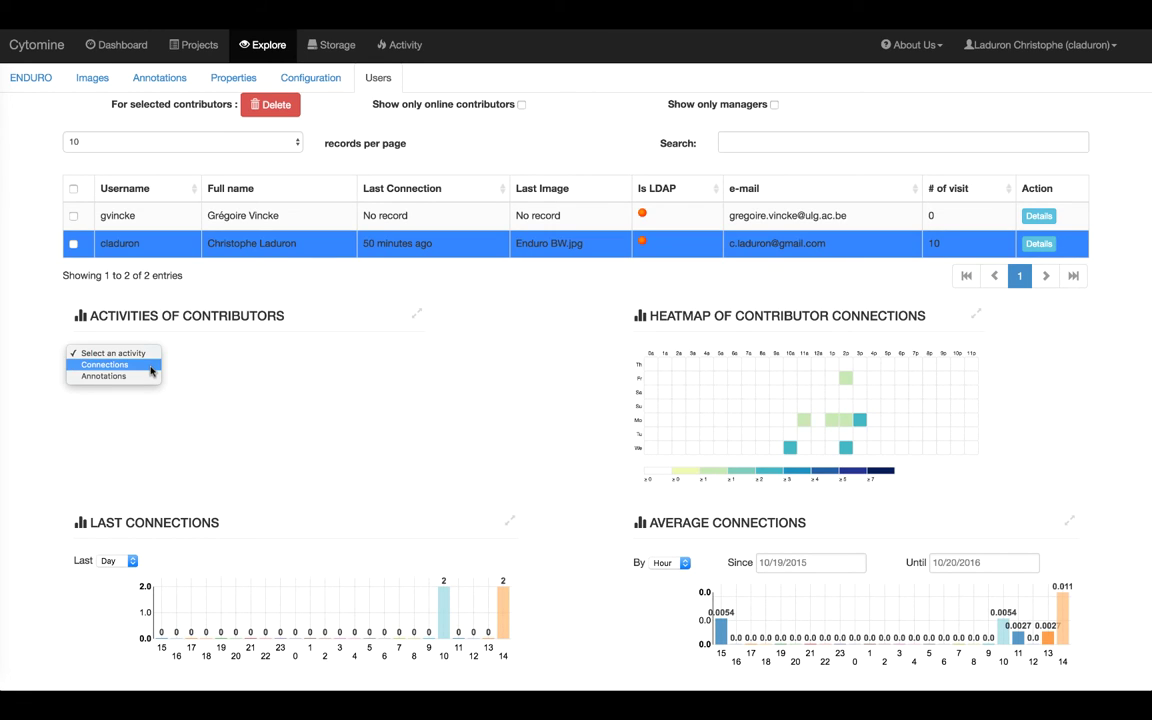
click(152, 366)
click(151, 358)
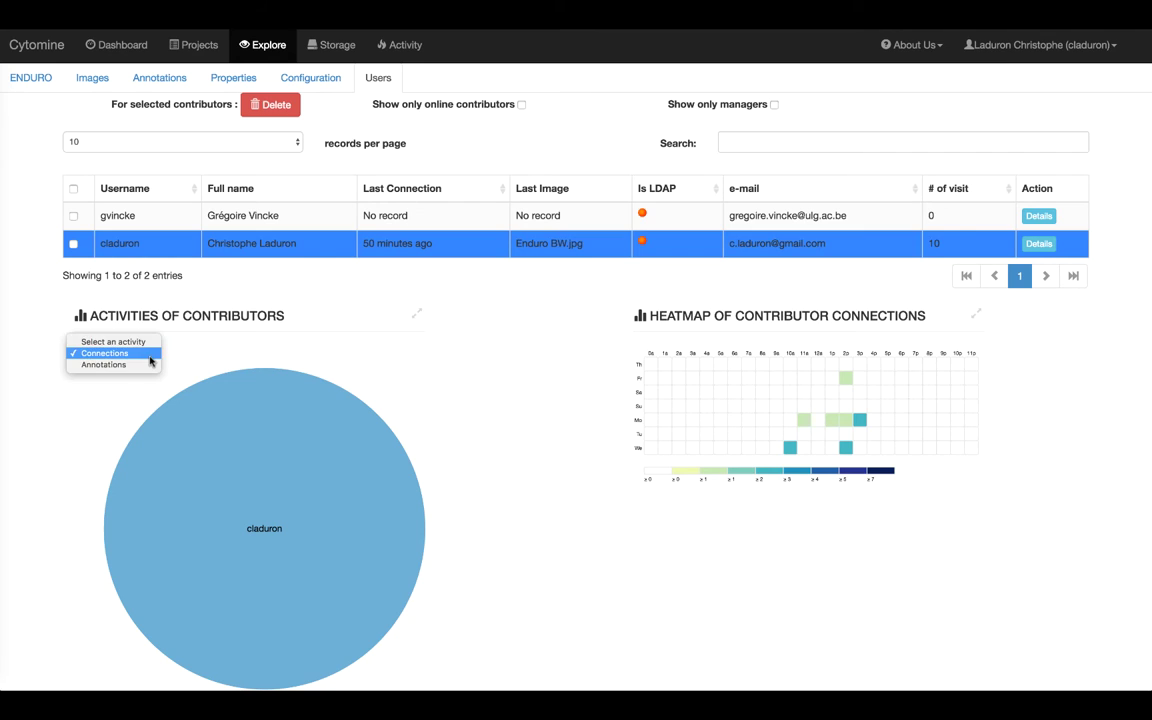
click(151, 366)
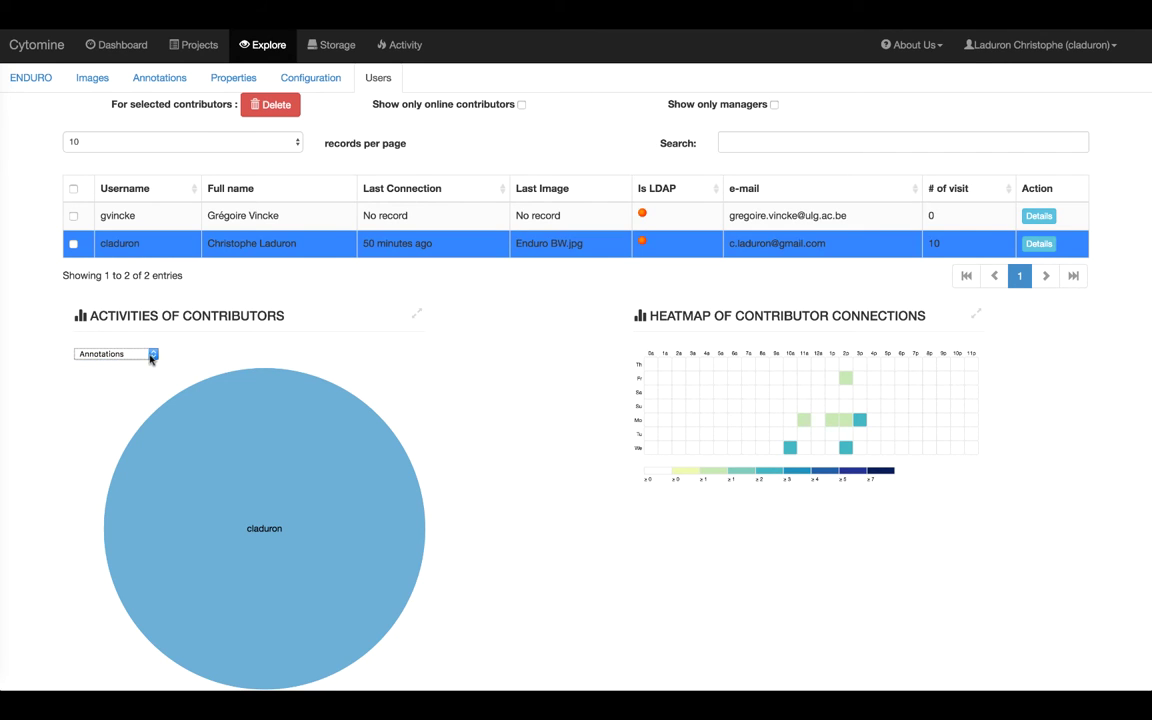
click(151, 358)
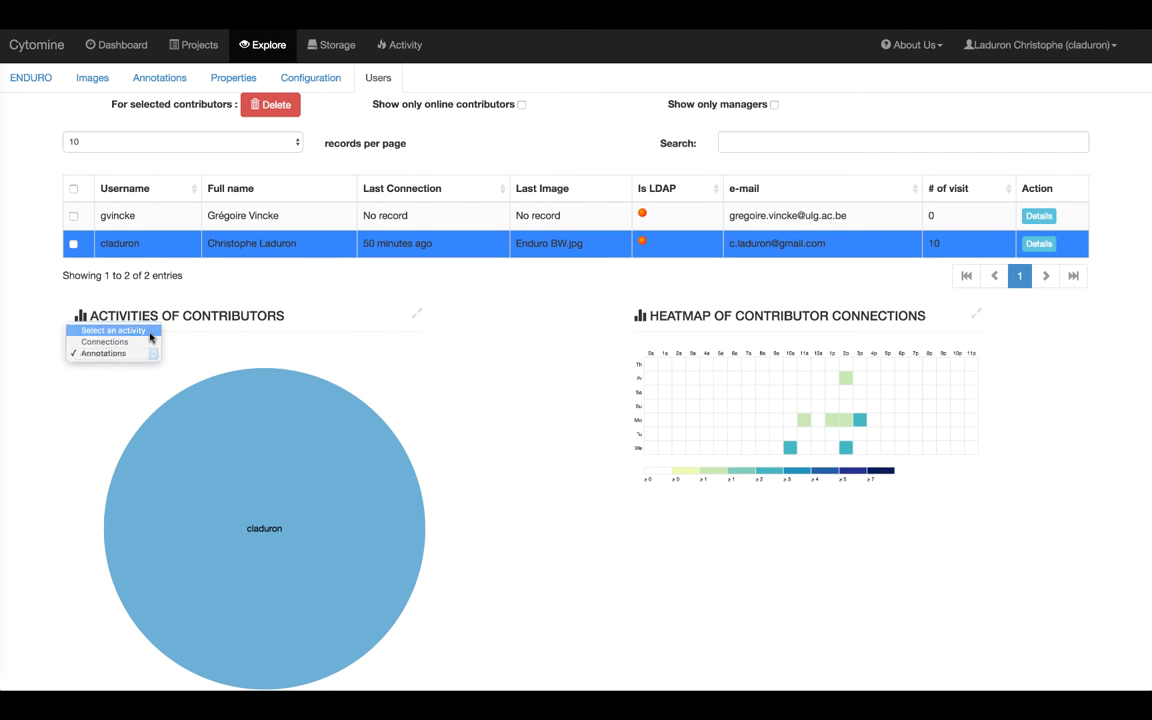
click(151, 332)
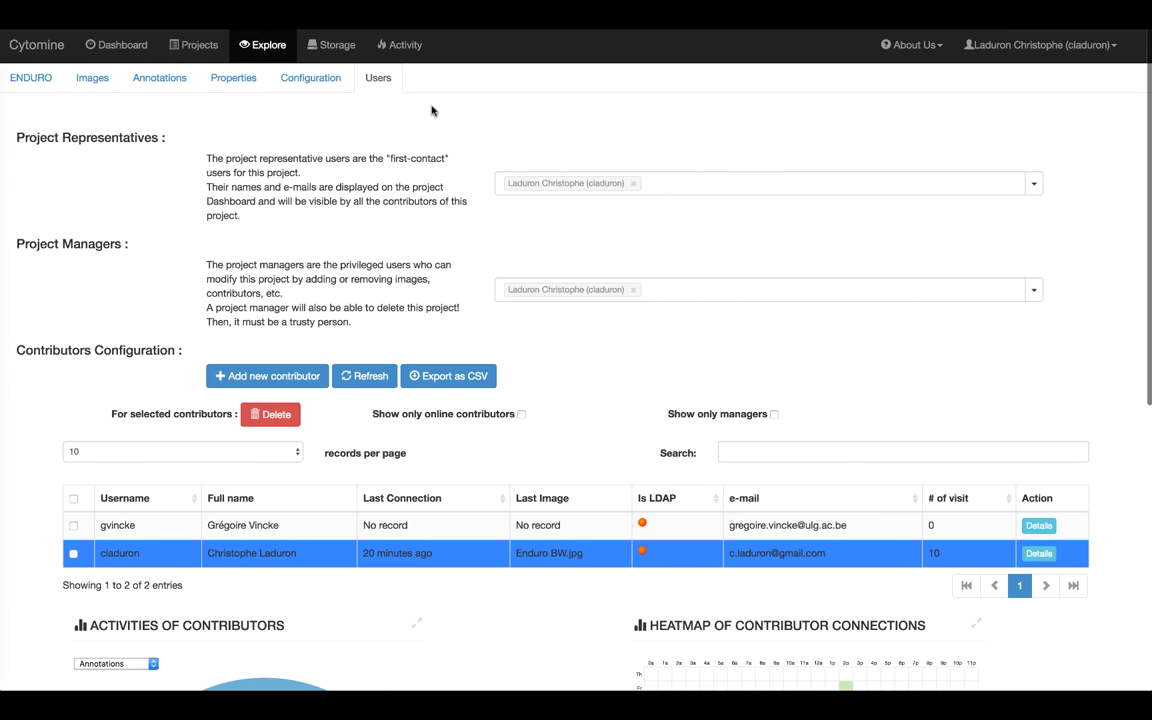
- View the annotated image Enduro BW.jpg zoomed out to its full extent, and return to the project's user settings
click(98, 86)
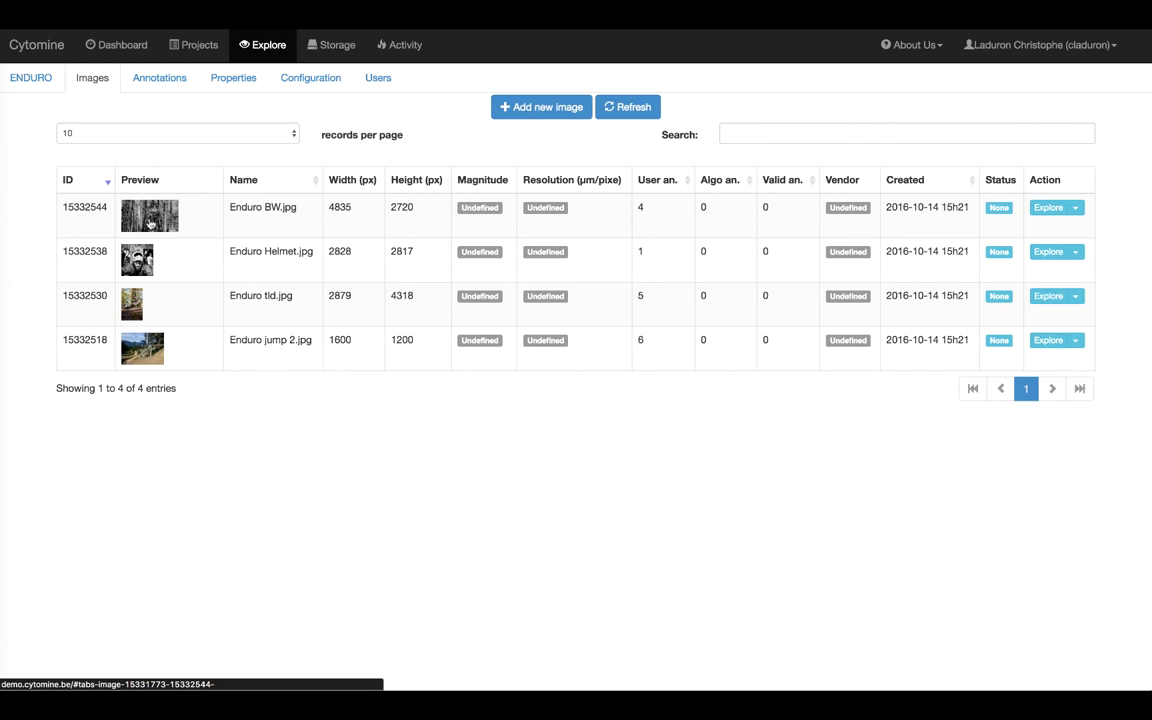
click(150, 224)
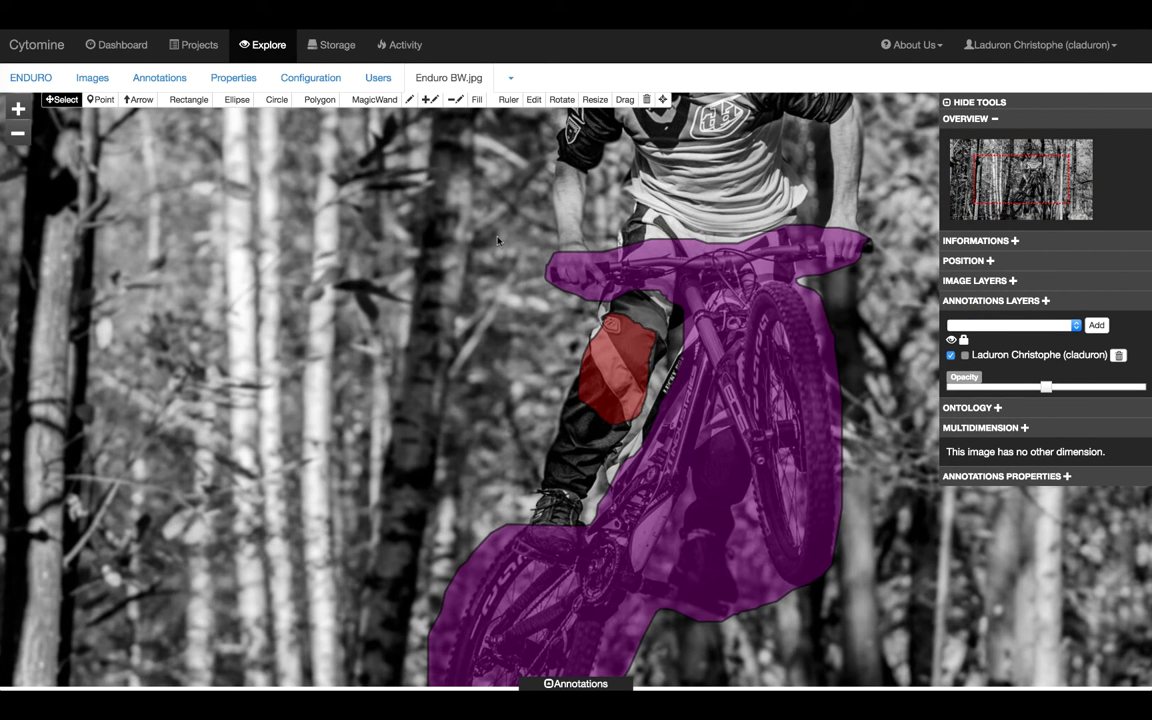
click(27, 132)
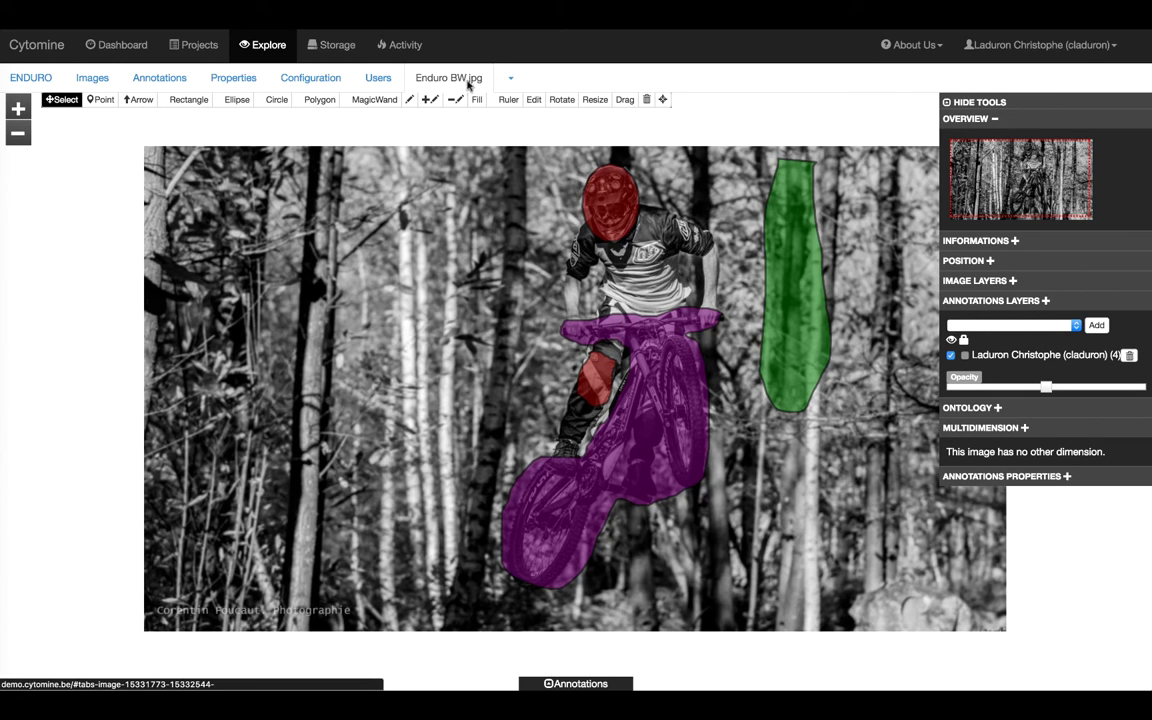
click(379, 80)
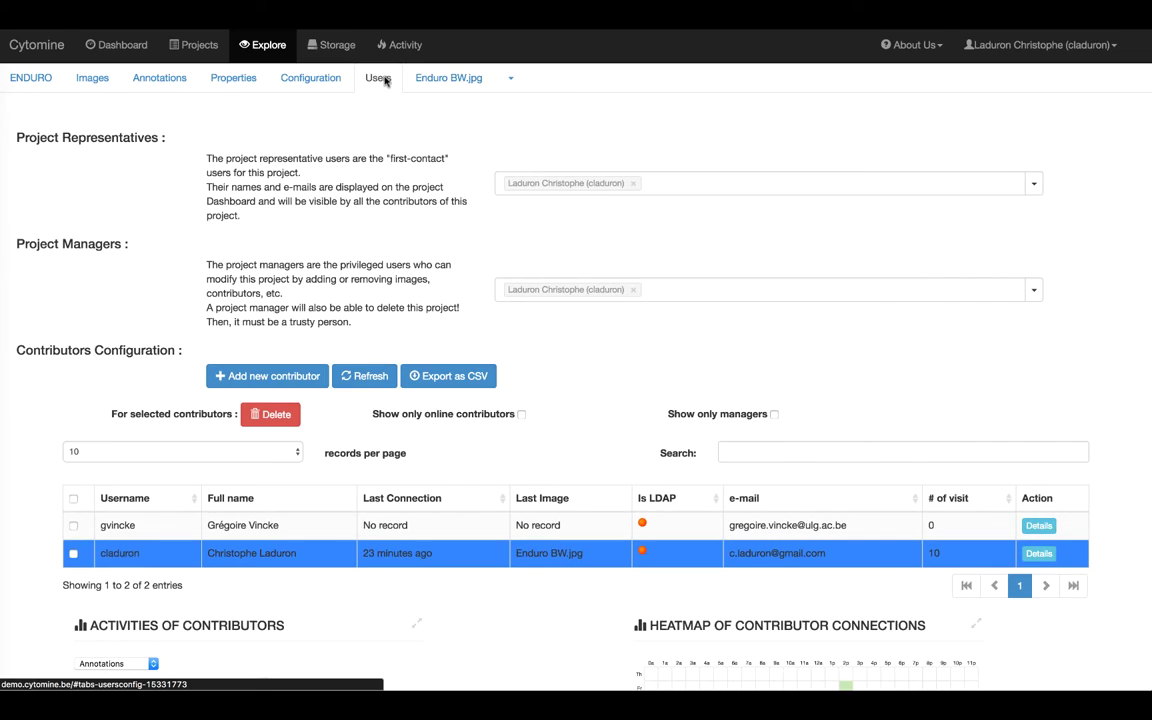
- Open Enduro Helmet.jpg, Enduro tld.jpg and Enduro jump 2.jpg from the project's images, alongside the already open Enduro BW.jpg
click(430, 79)
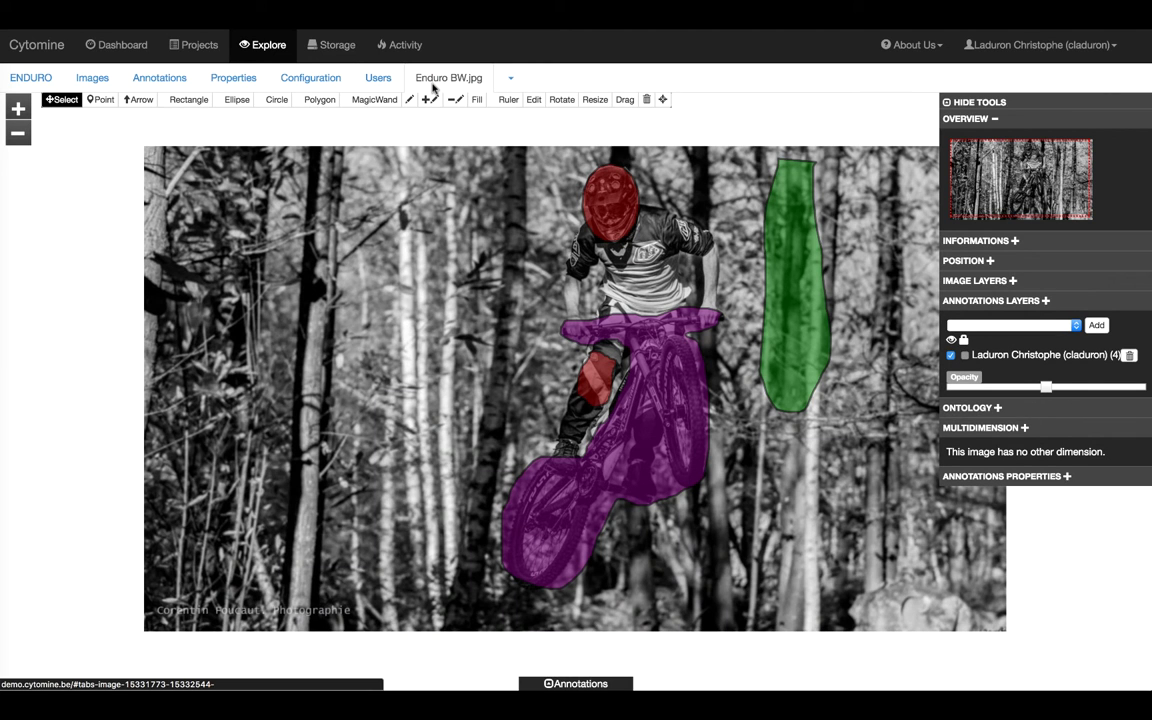
click(97, 79)
click(144, 272)
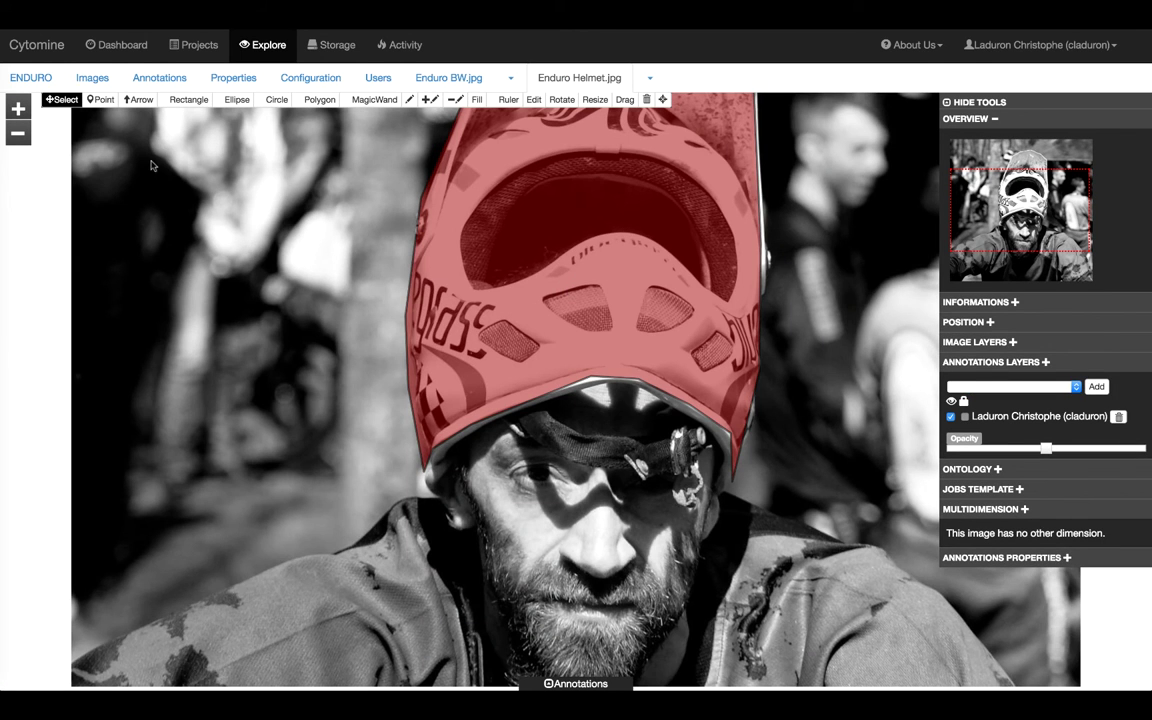
click(88, 80)
click(140, 304)
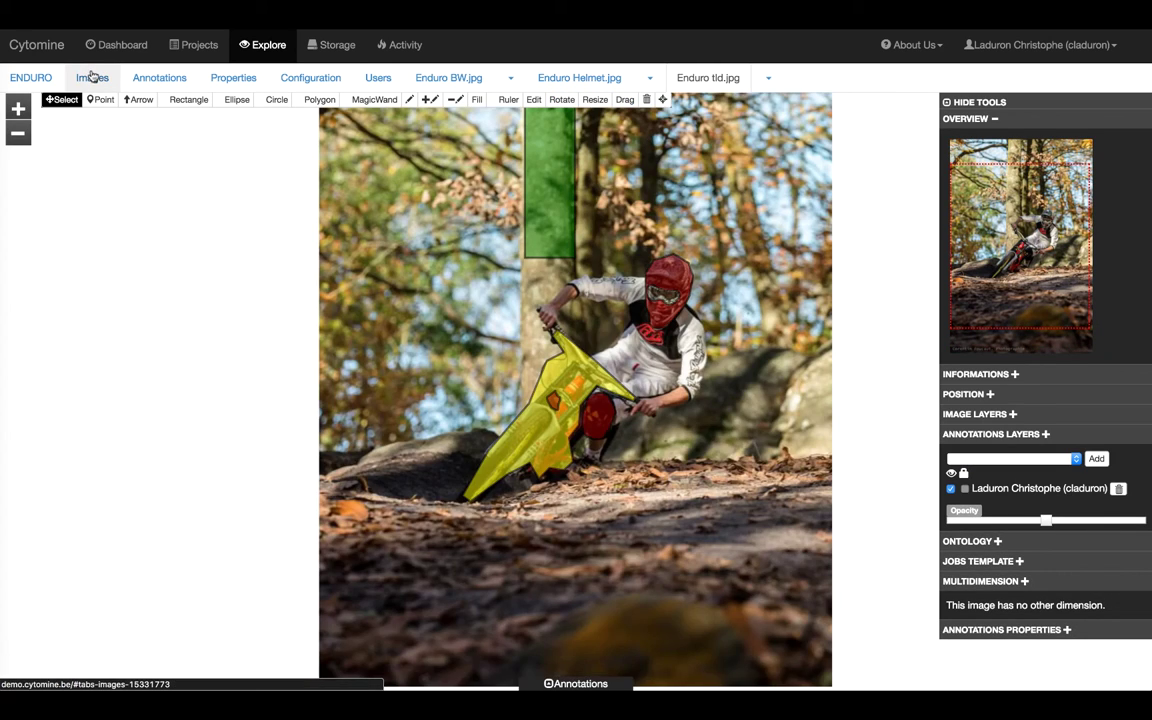
click(90, 78)
click(138, 340)
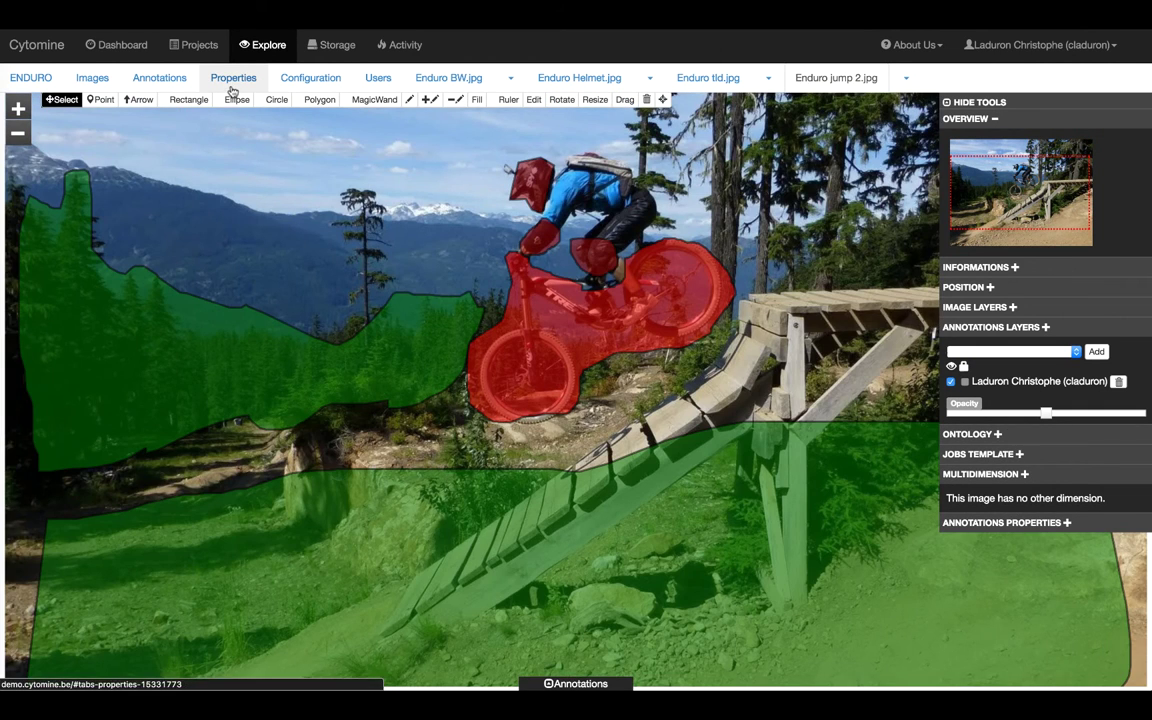
- View the project's properties, configuration, user settings and annotations in turn while keeping the four images open
click(230, 88)
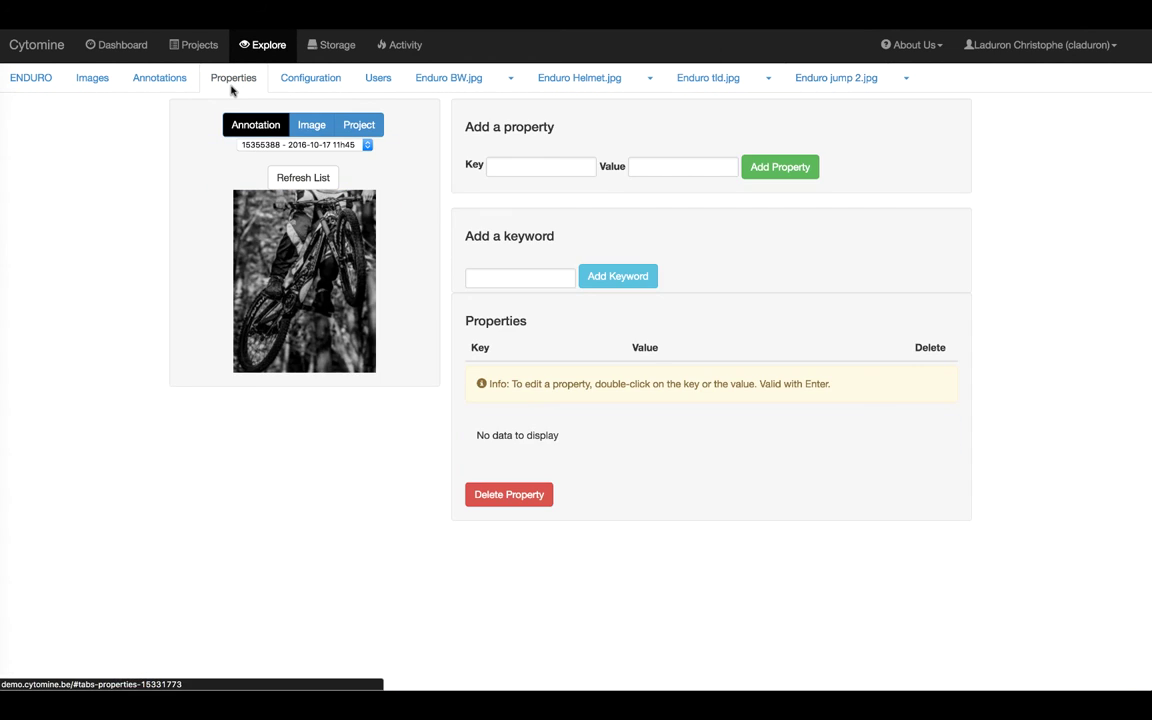
click(296, 81)
click(376, 80)
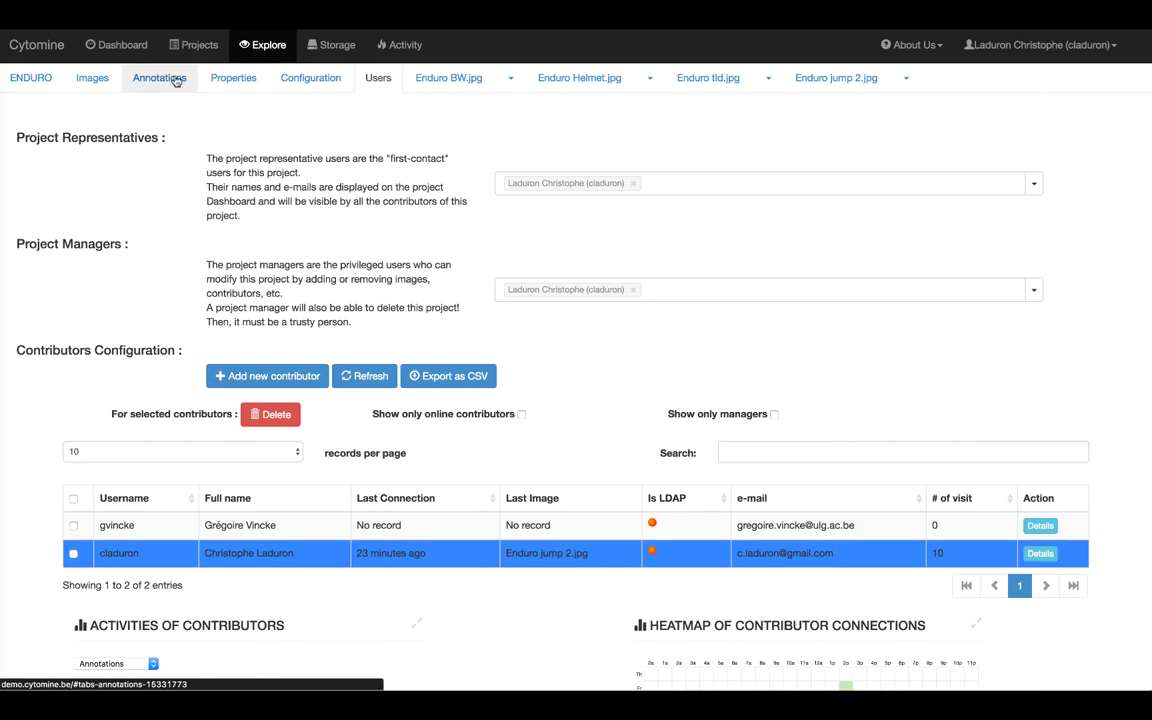
click(162, 78)
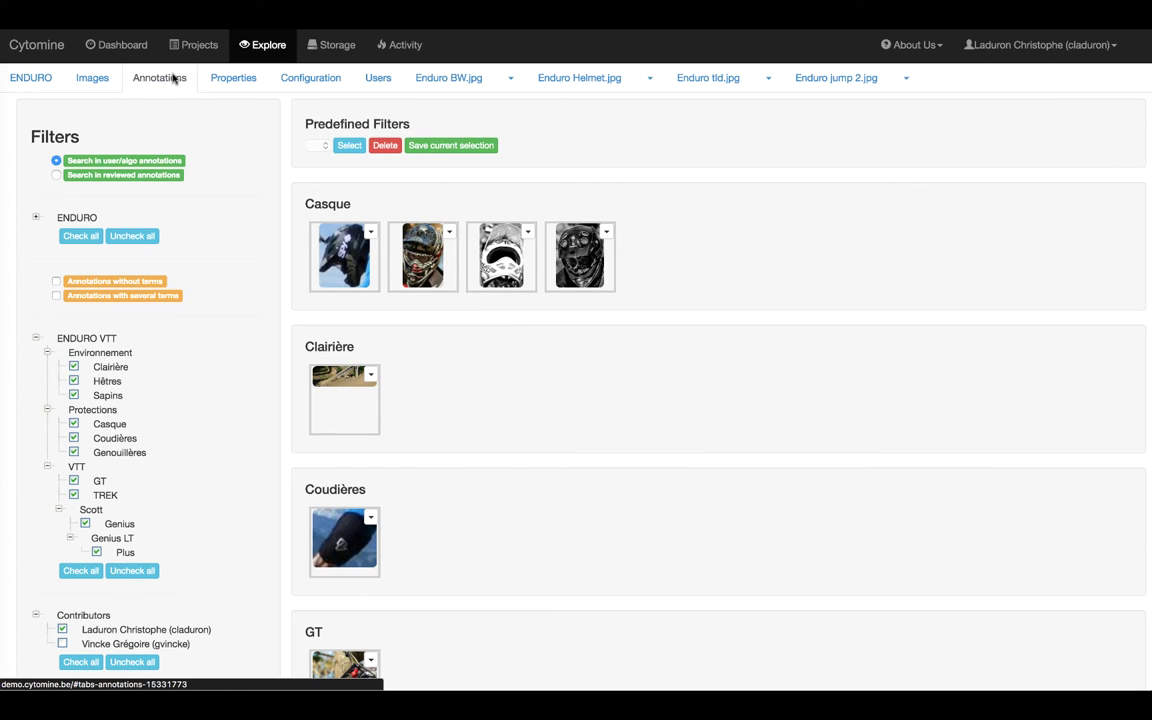
- Switch through the open images to Enduro jump 2.jpg and back through Enduro tld.jpg and Enduro Helmet.jpg to Enduro BW.jpg
click(597, 80)
click(730, 80)
click(826, 78)
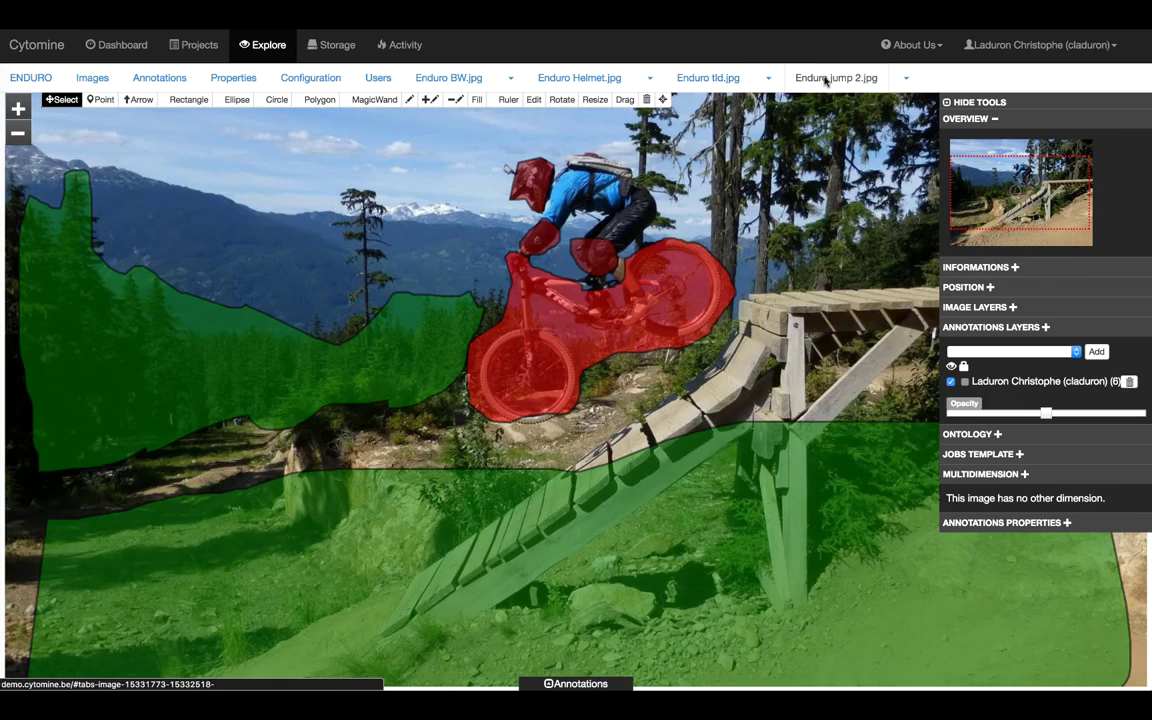
click(690, 77)
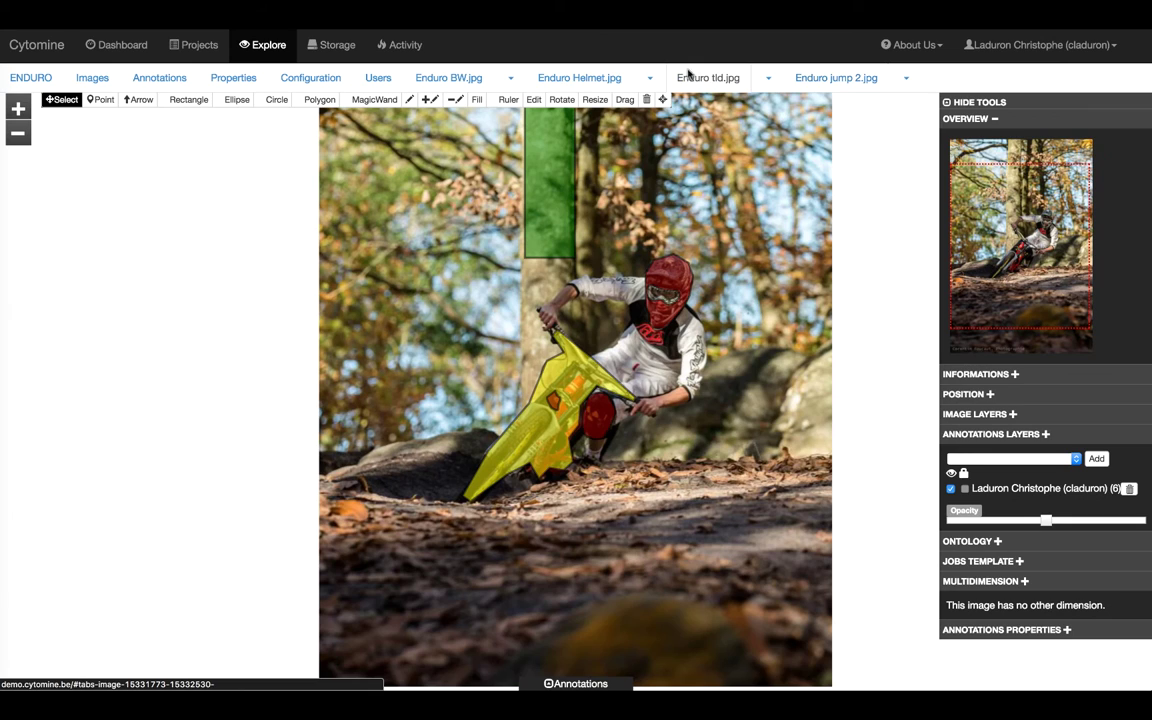
click(600, 77)
click(453, 78)
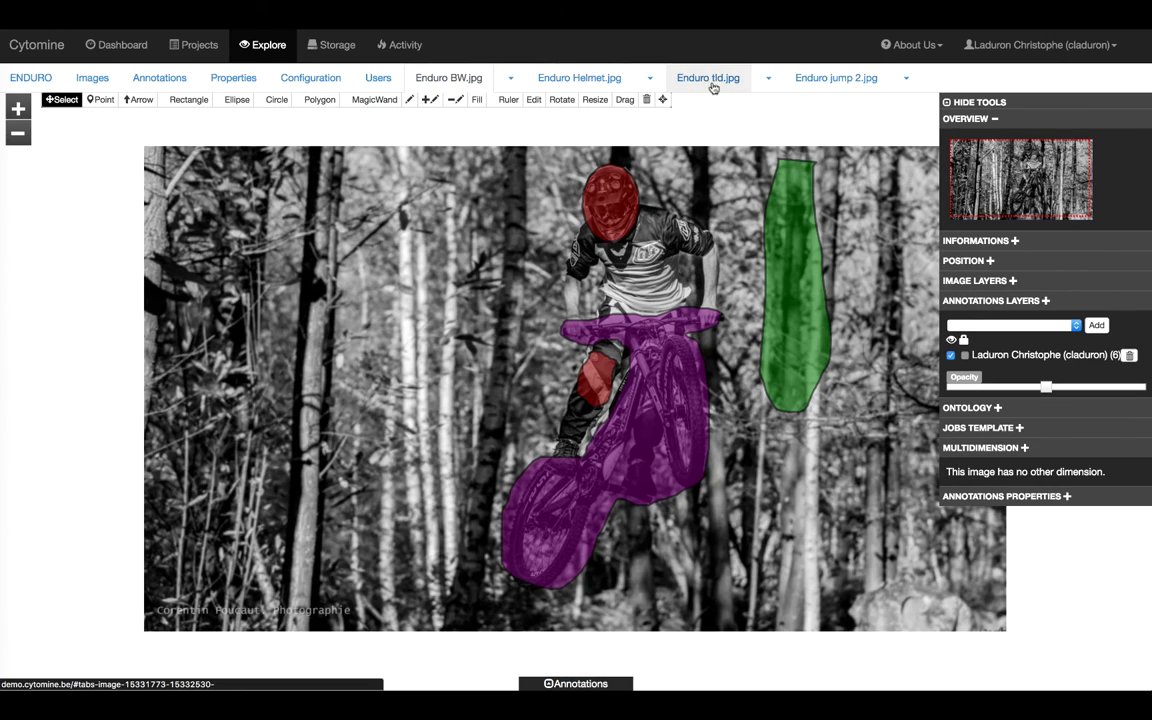
- Close the images Enduro Helmet.jpg and Enduro jump 2.jpg, keeping Enduro BW.jpg and Enduro tld.jpg open
click(652, 80)
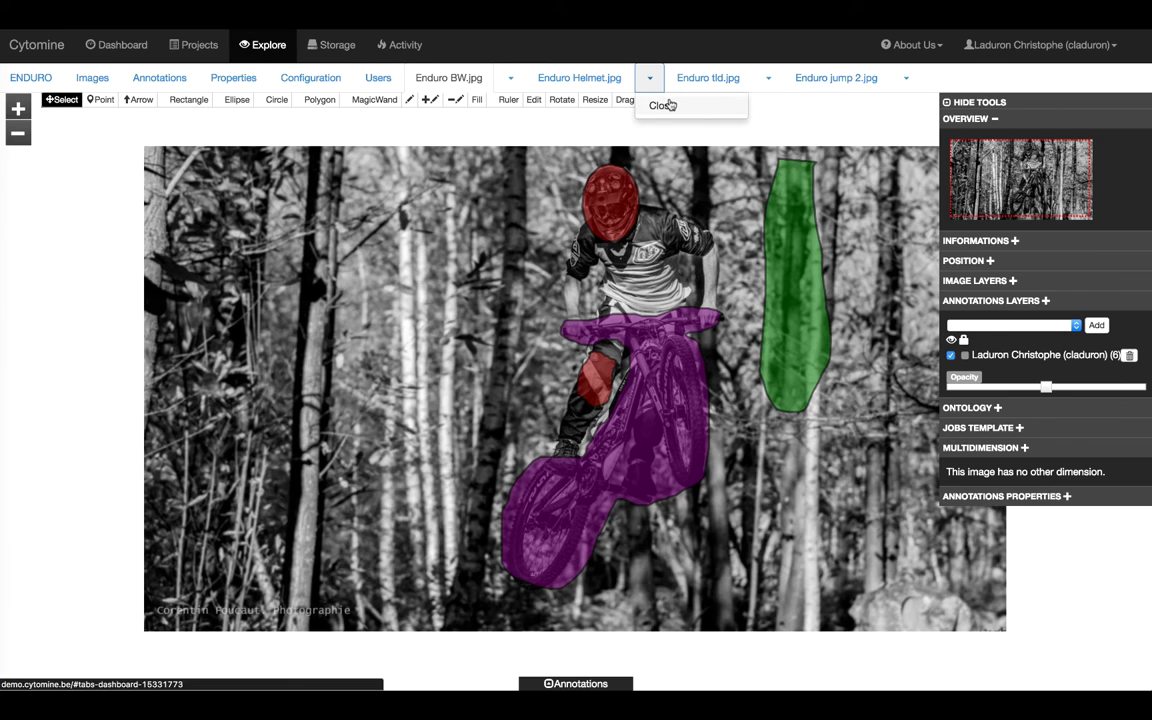
click(665, 105)
click(767, 78)
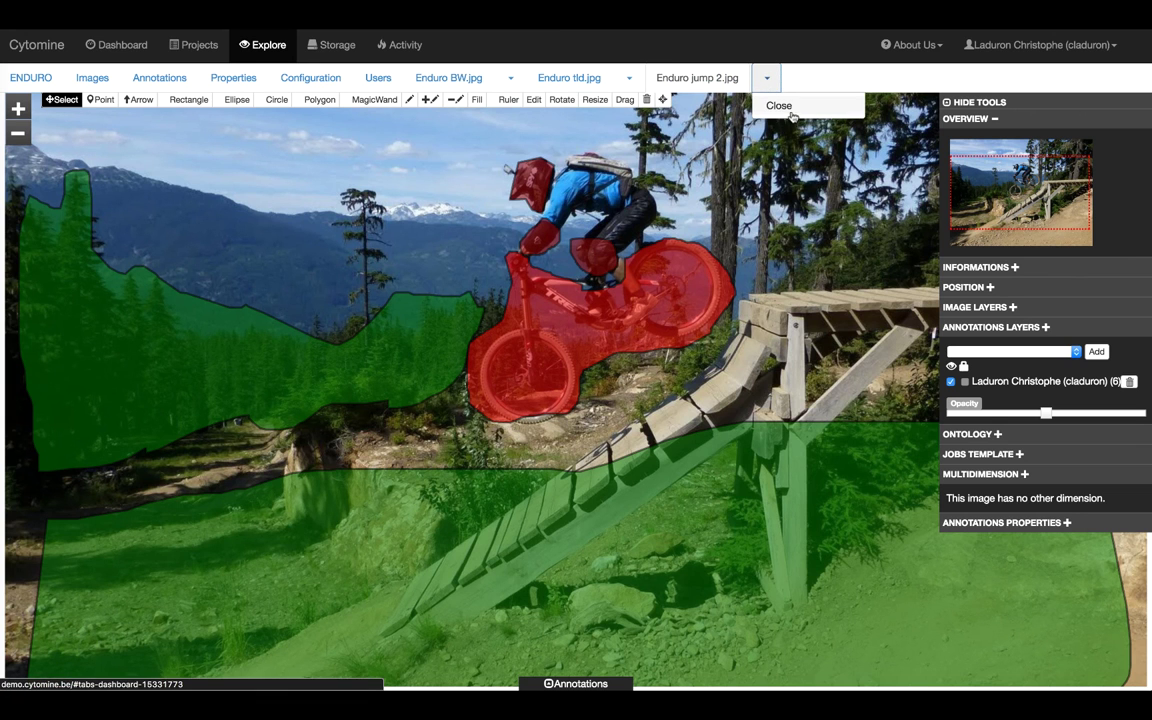
click(780, 106)
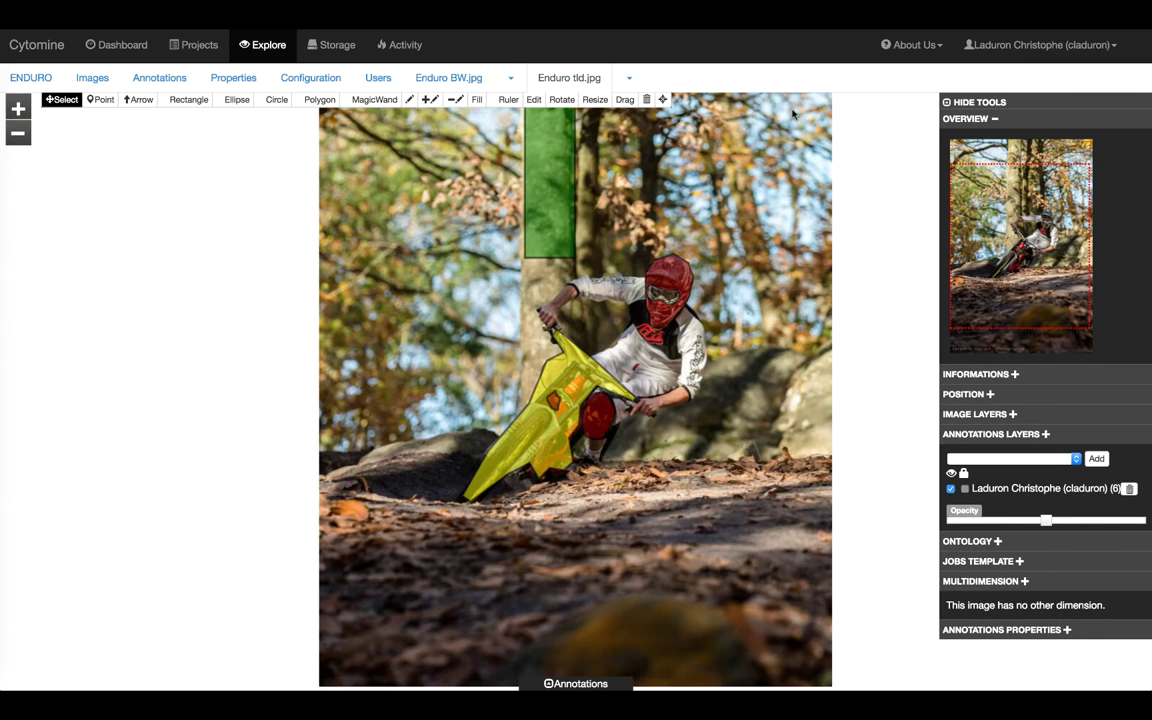